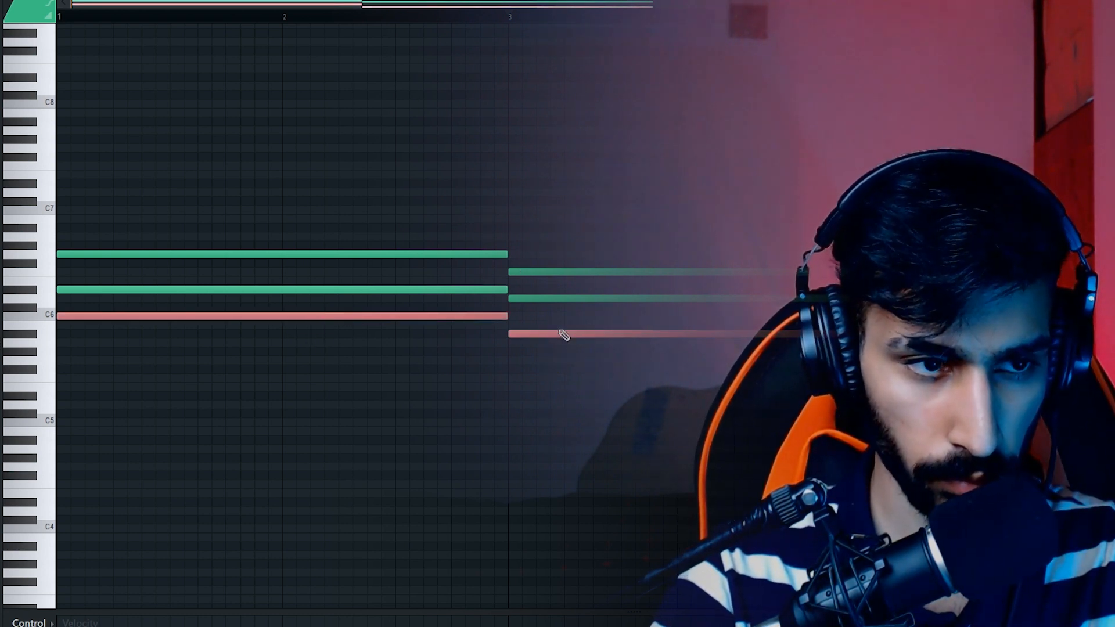
Step: Raise the lowest note of both chords by an octave and add a copy of the middle notes an octave lower as bass
key("ctrl+Up")
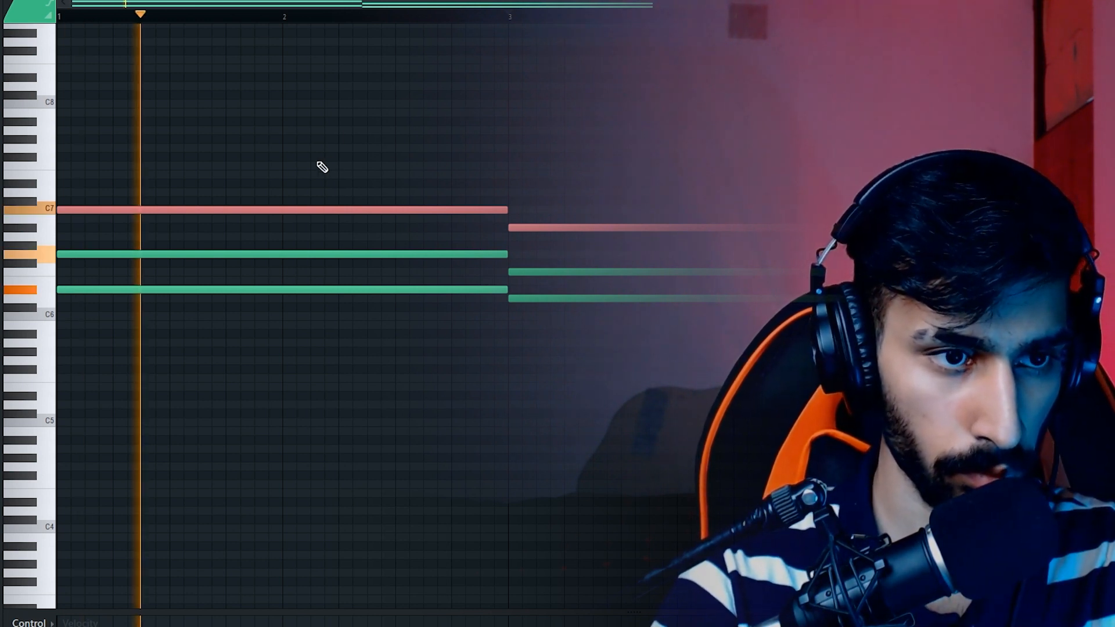
left_click(521, 168, "ctrl")
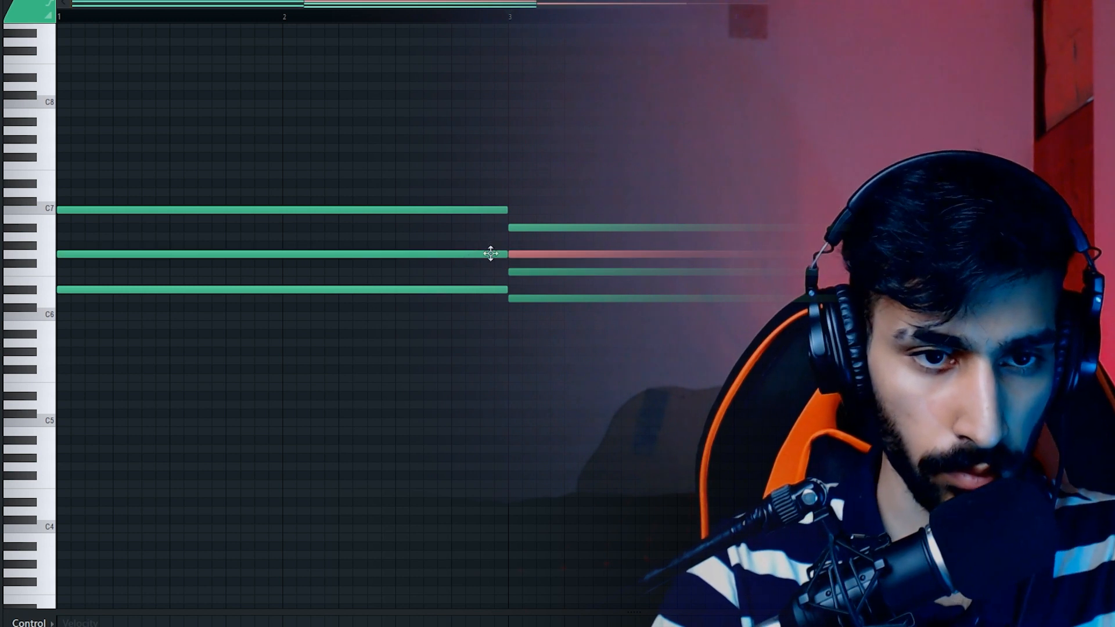
left_click_drag(549, 253, 1, 254)
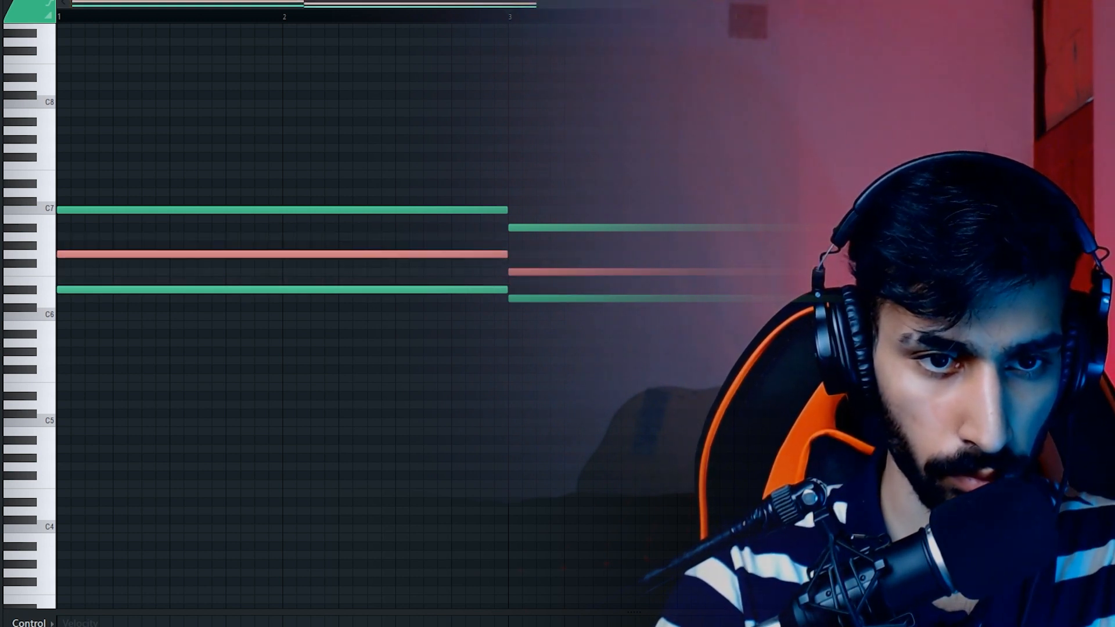
key("ctrl+Down")
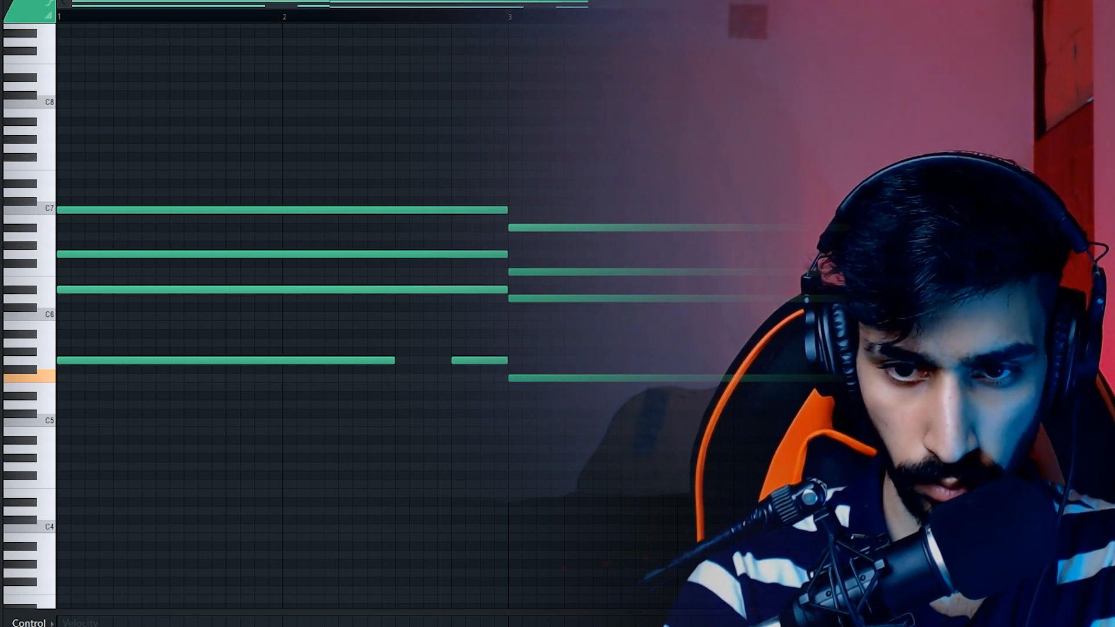
Step: Play the chords and lower the bass notes under both chords by one octave
key("space")
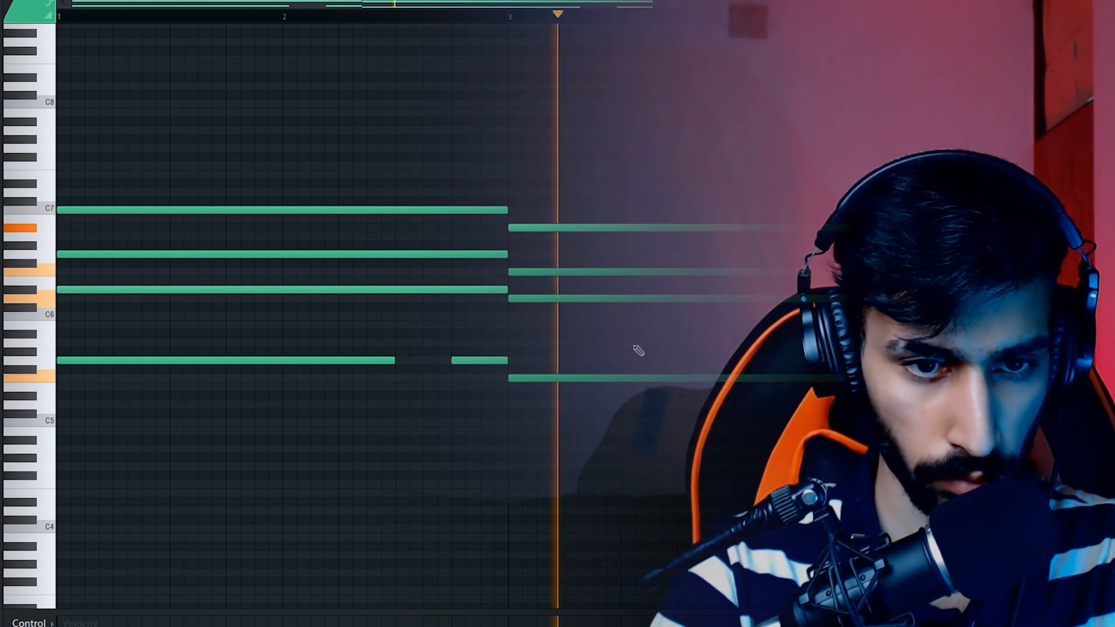
left_click_drag(694, 331, 209, 425)
key("ctrl+Down")
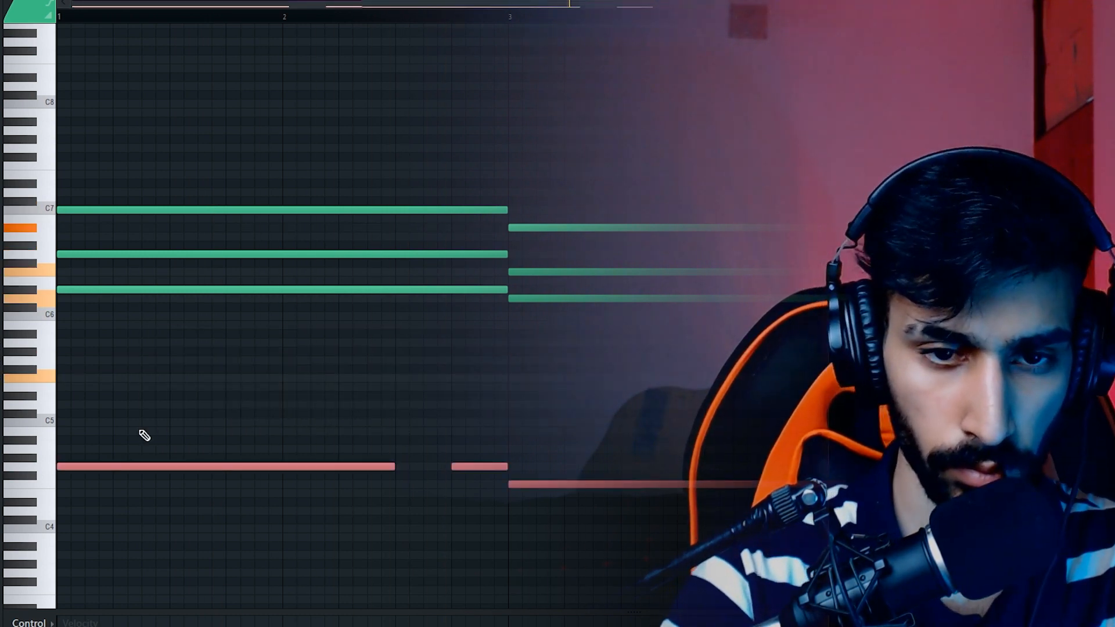
scroll(407, 424, "up", 2)
key("space")
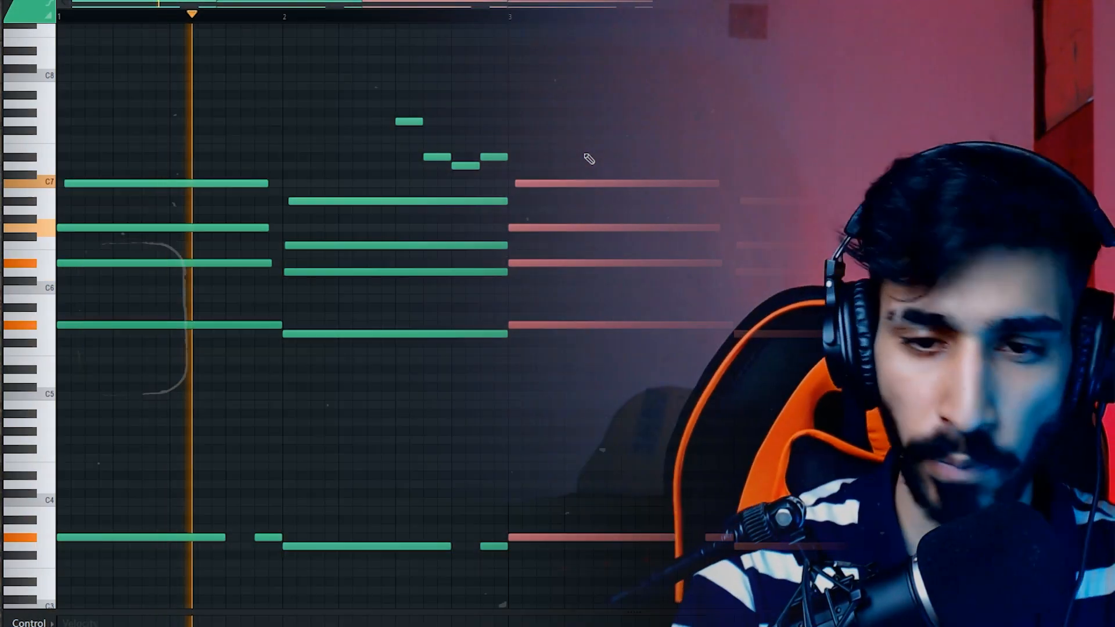
Step: Try the copied chords from bar 3 onward an octave higher and move them back down
key("ctrl+Up")
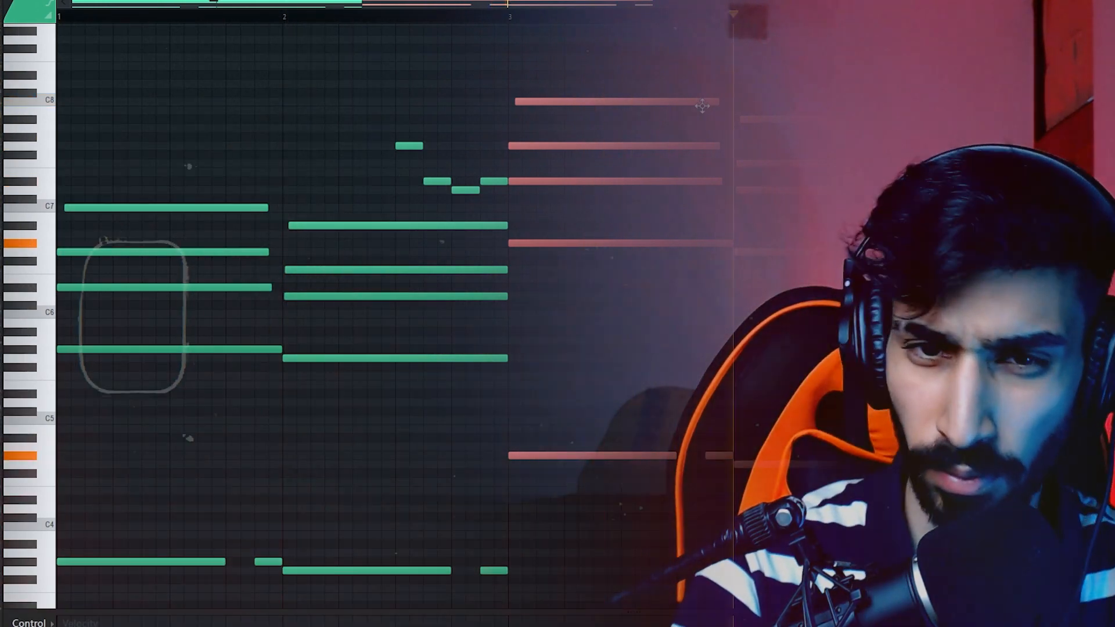
key("ctrl+Down")
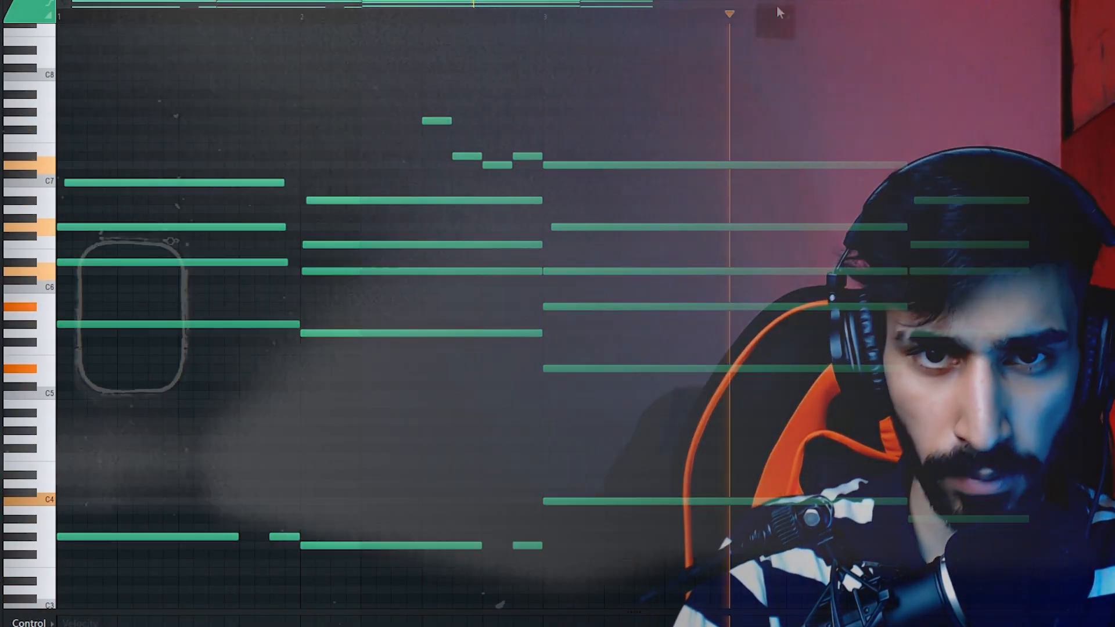
Step: Paste a copy of the melody notes from bars 6 to 8 over the originals and raise the copy by one octave
left_click_drag(833, 5, 1049, 4)
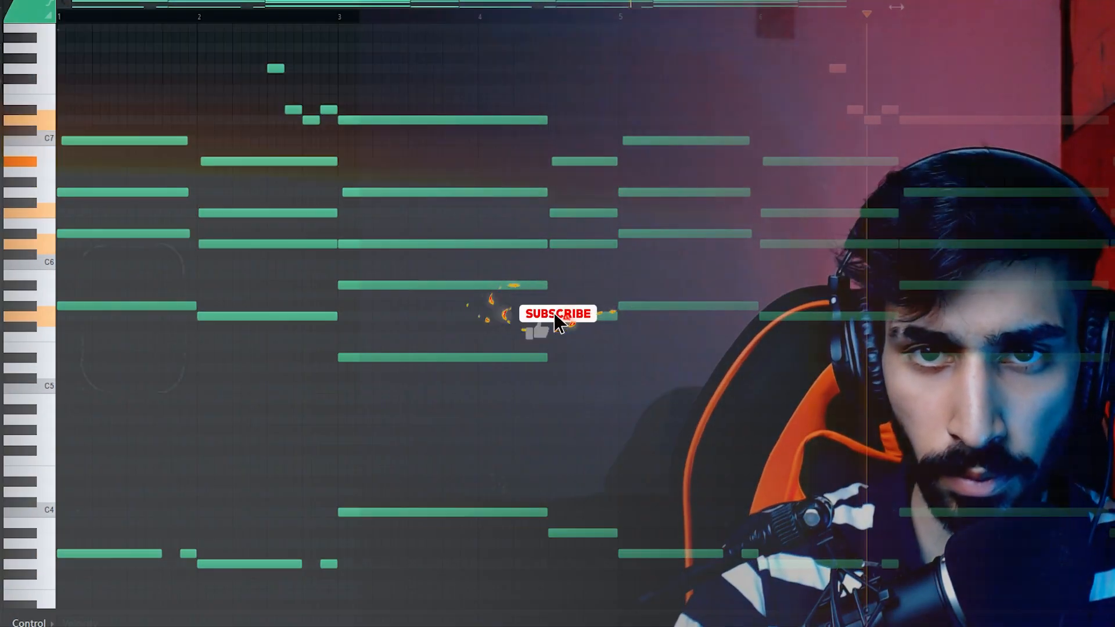
left_click_drag(804, 4, 1080, 4)
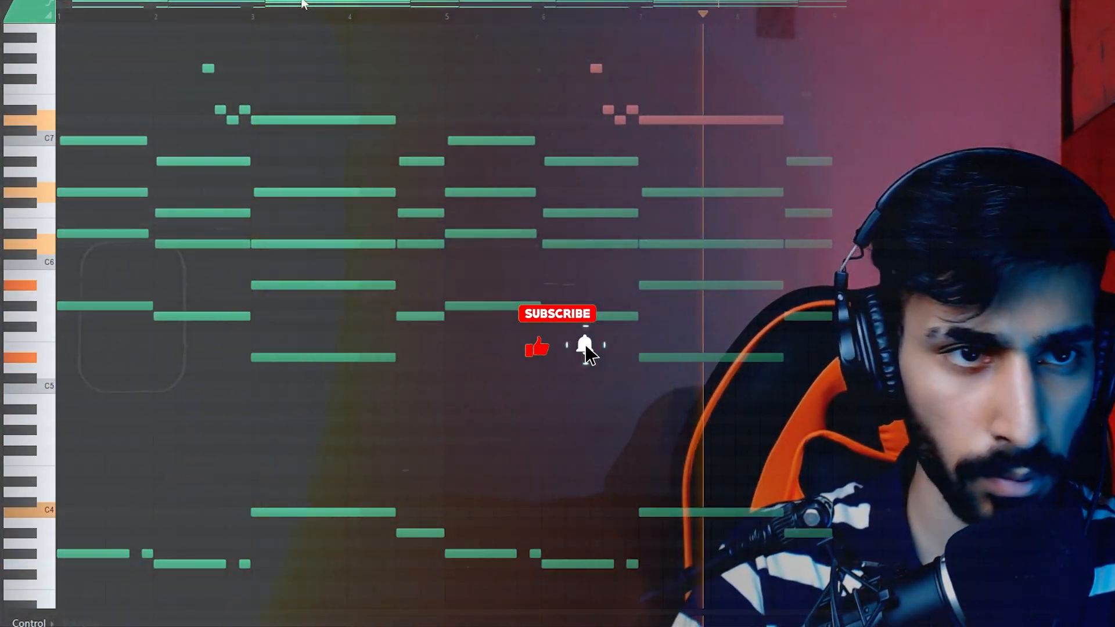
left_click_drag(301, 4, 324, 4)
left_click_drag(87, 4, 29, 13)
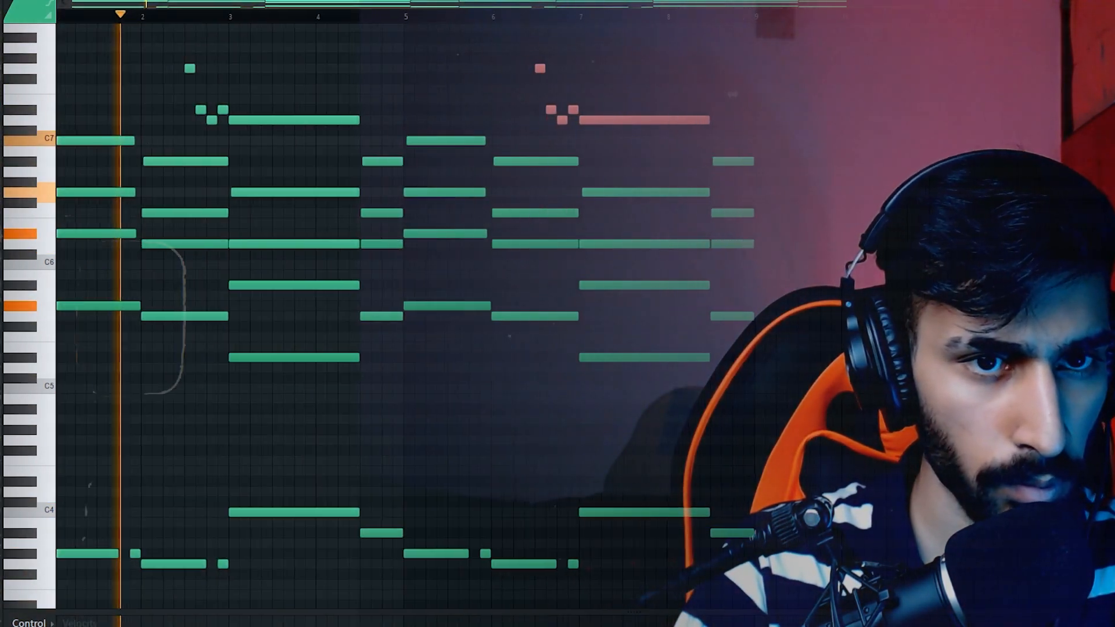
key("ctrl+v")
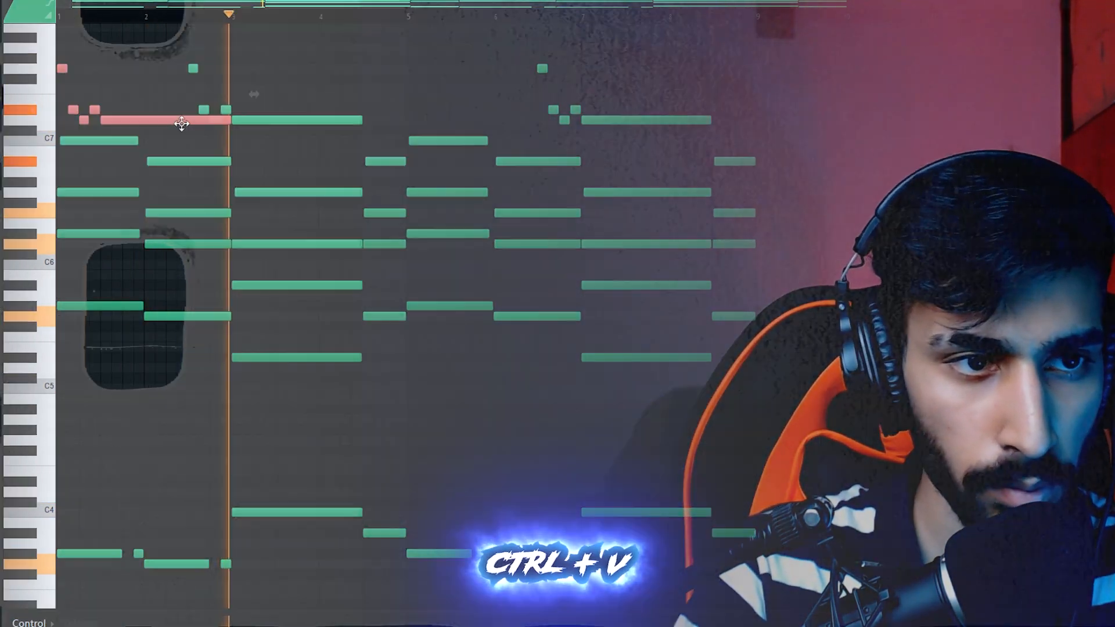
left_click_drag(181, 123, 655, 120)
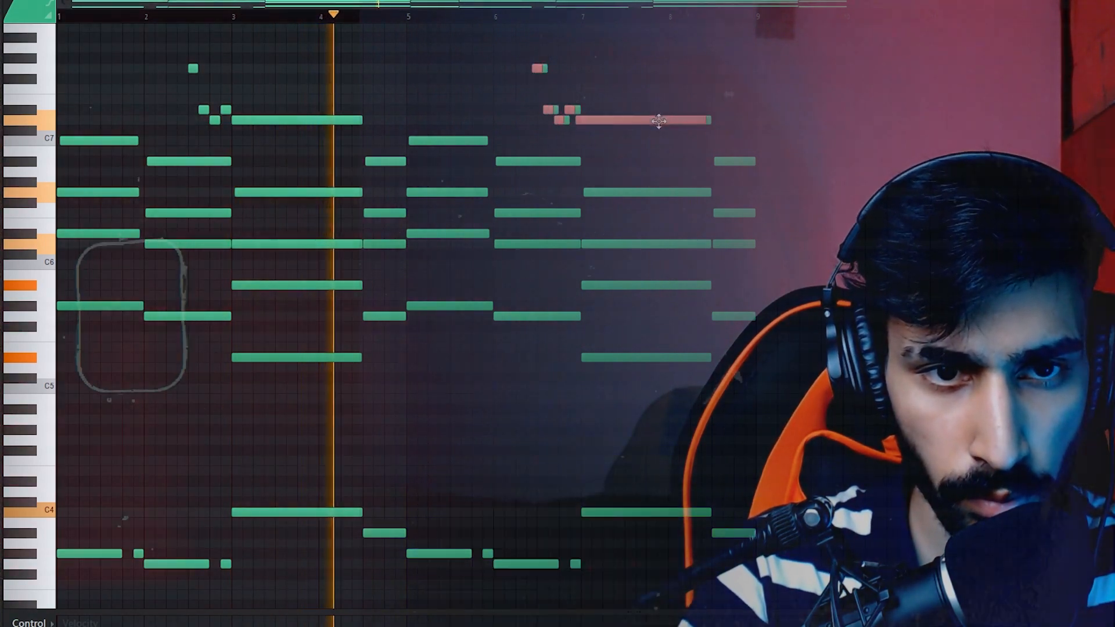
key("ctrl+Up")
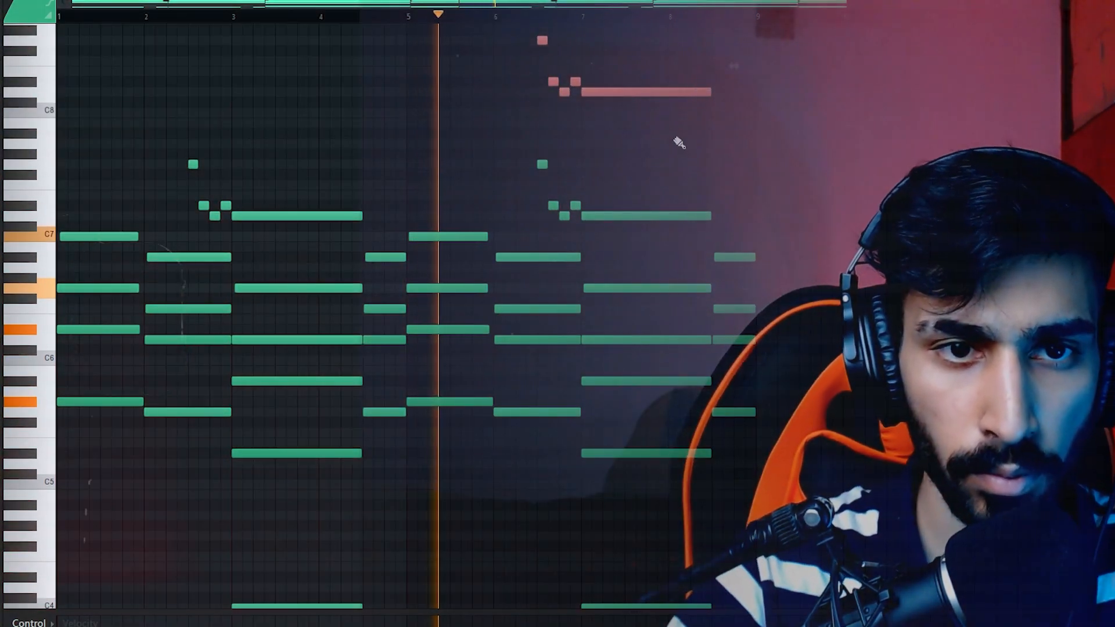
left_click(682, 143, "ctrl")
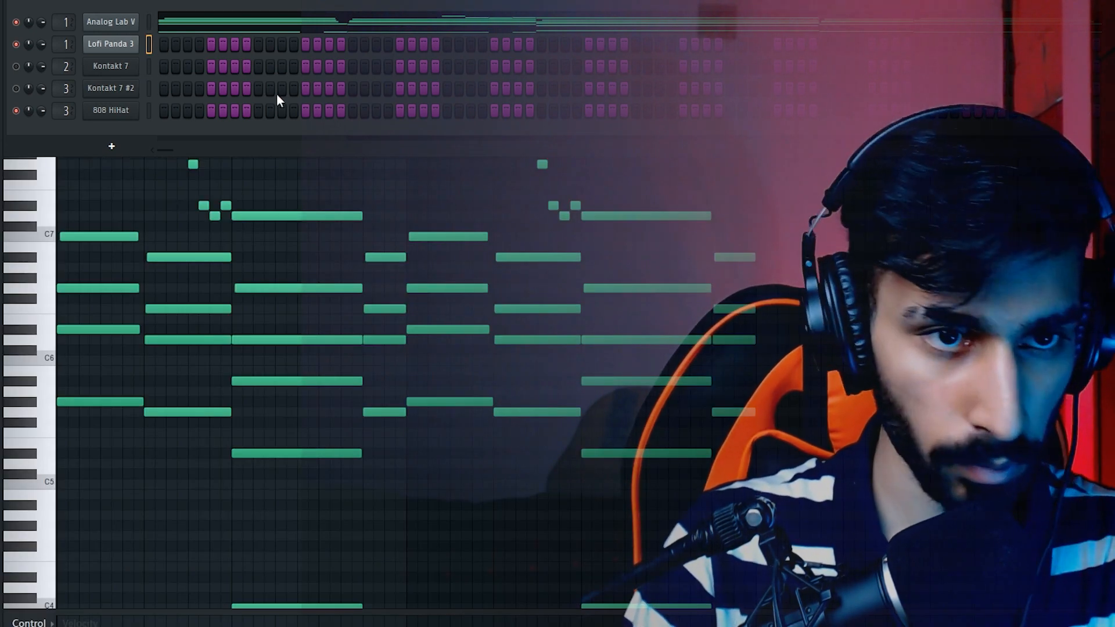
Step: Copy the Analog Lab V notes into the Lofi Panda 3 channel and play the result
left_click(151, 22)
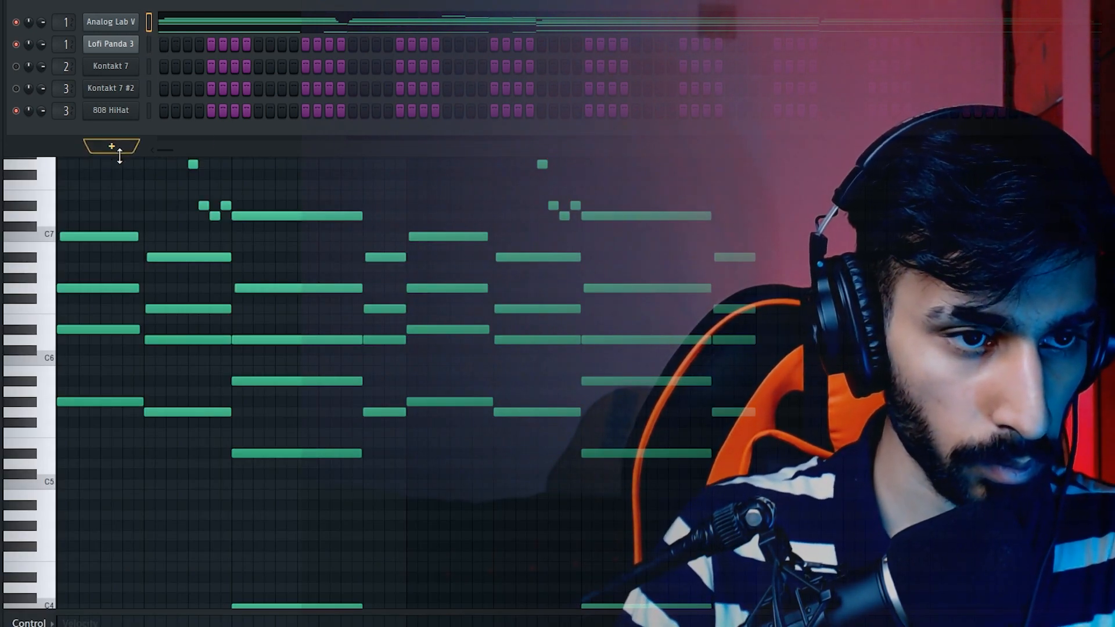
key("ctrl+v")
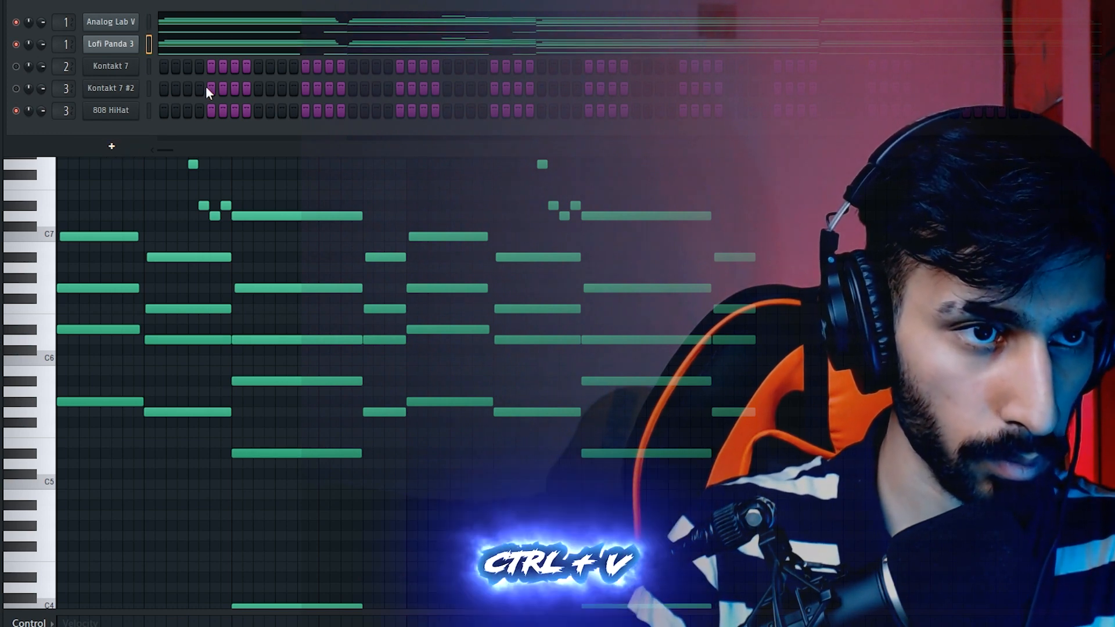
left_click(213, 46)
key("space")
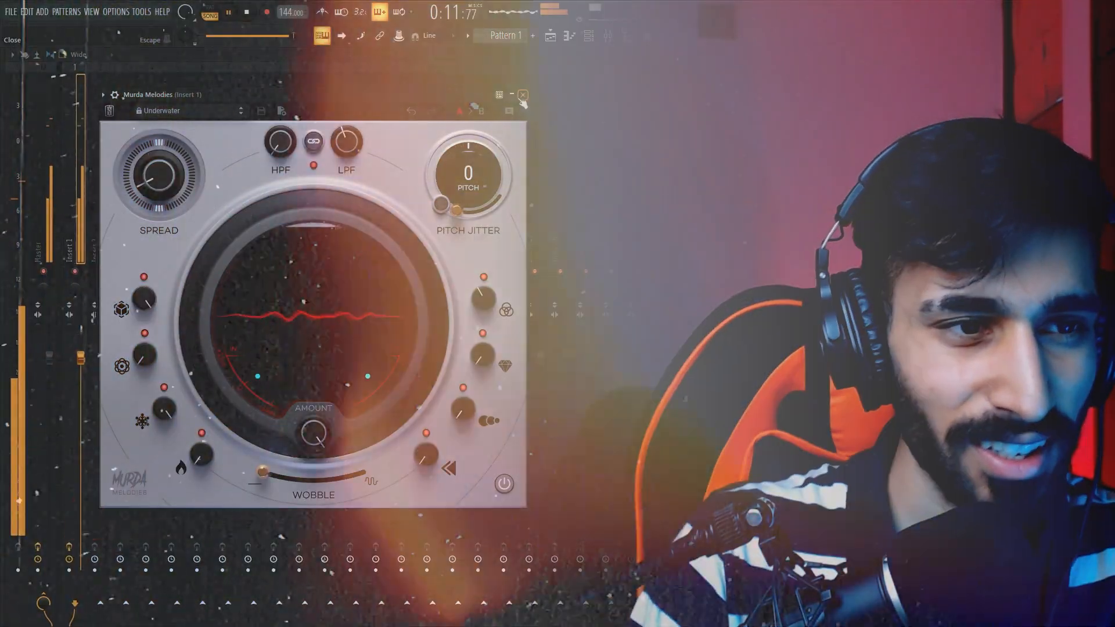
Step: Stop playback, close the Murda Melodies effect, and place a G6 note in bar 1 of the Kontakt 7 piano roll
key("space")
left_click(522, 95)
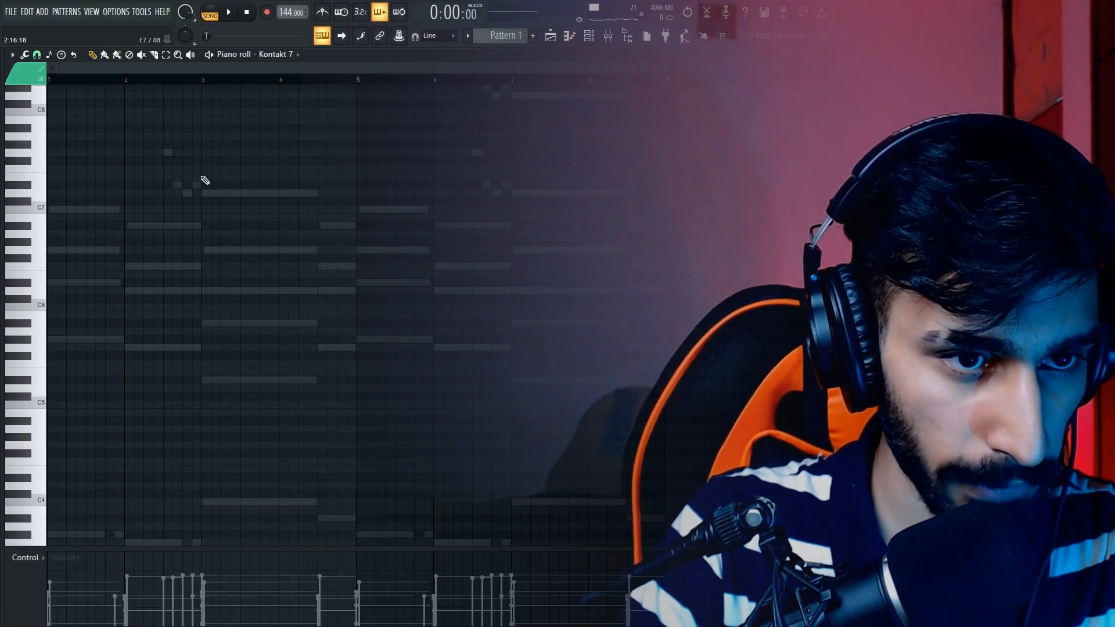
scroll(207, 178, "down", 3)
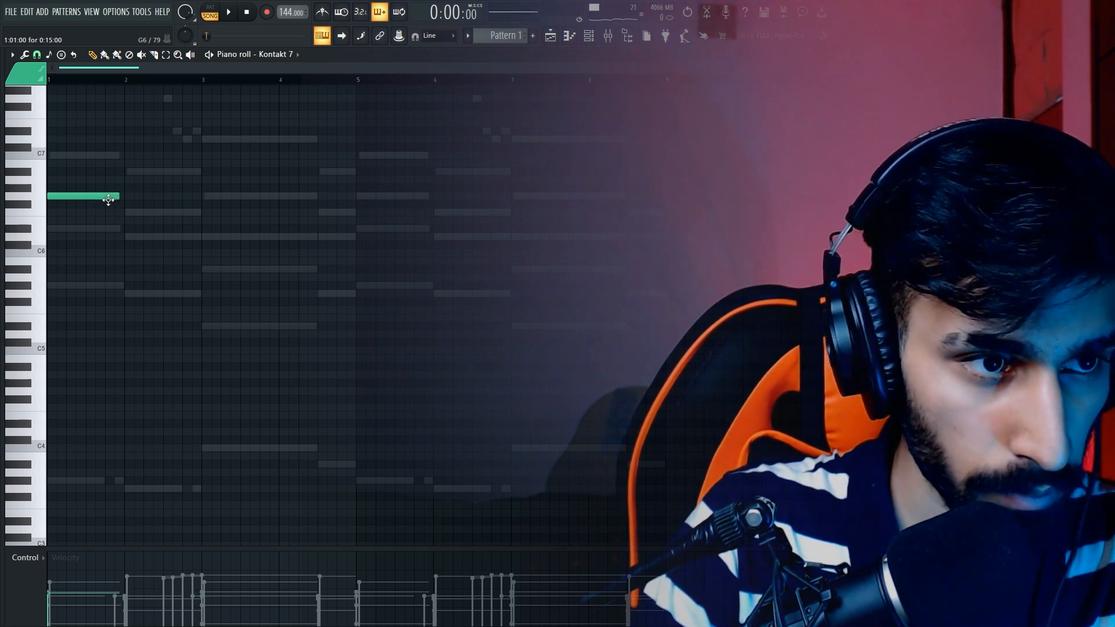
Step: Open the Kontakt 7 instrument and check the sound preset of Electric Sunburst
left_click(588, 35)
left_click(91, 119)
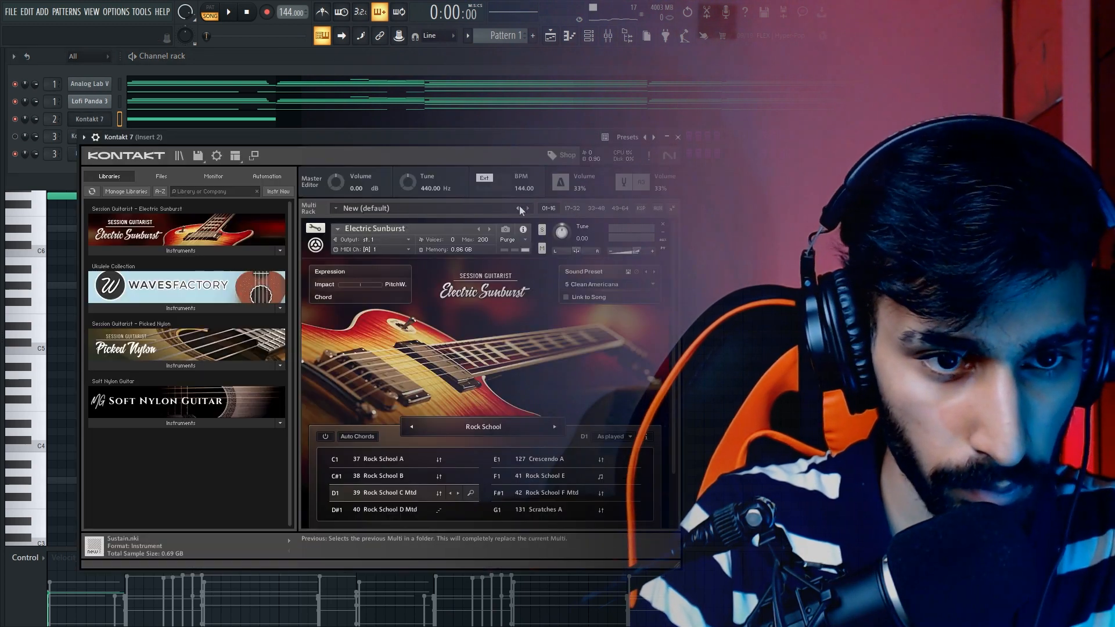
left_click_drag(510, 140, 510, 119)
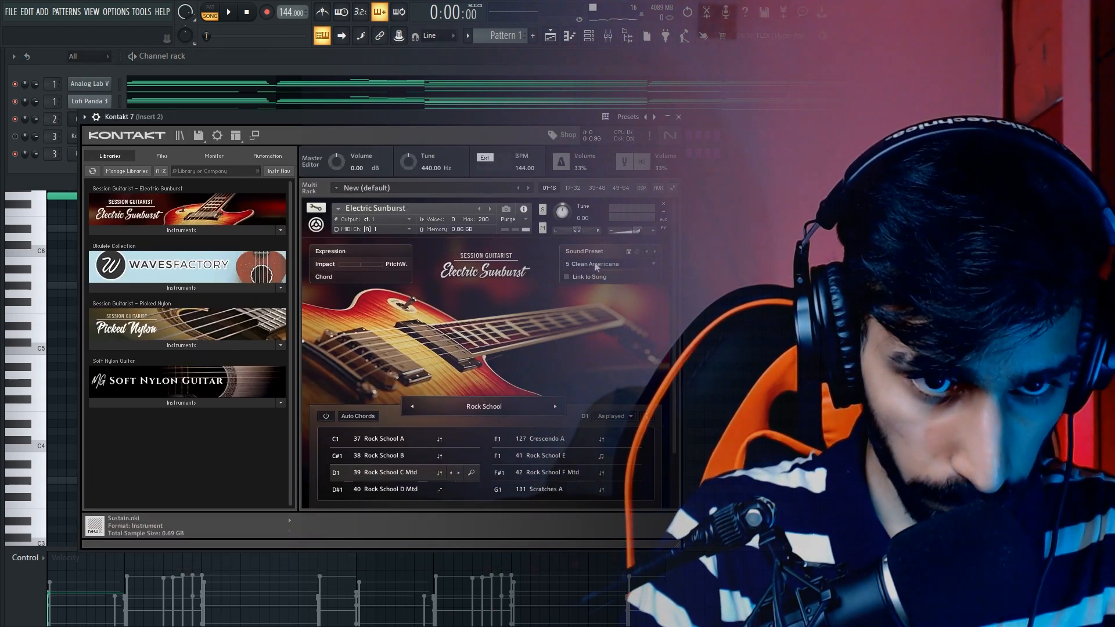
left_click(654, 264)
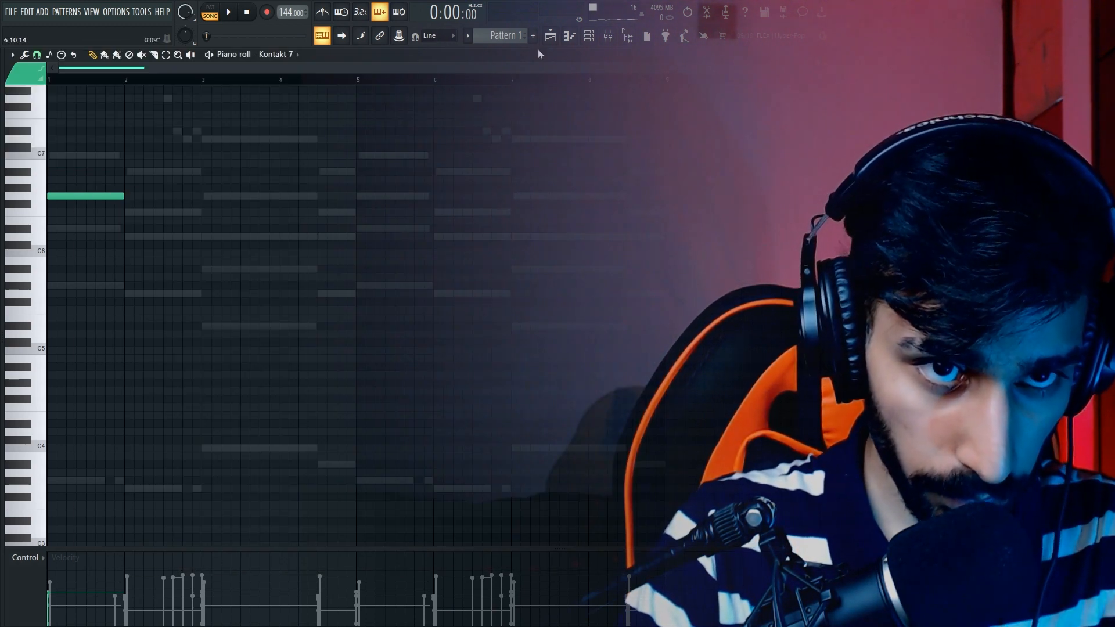
Step: Try the Rock School B pattern in Electric Sunburst, return to Rock School C Mtd, and close Kontakt
left_click(588, 36)
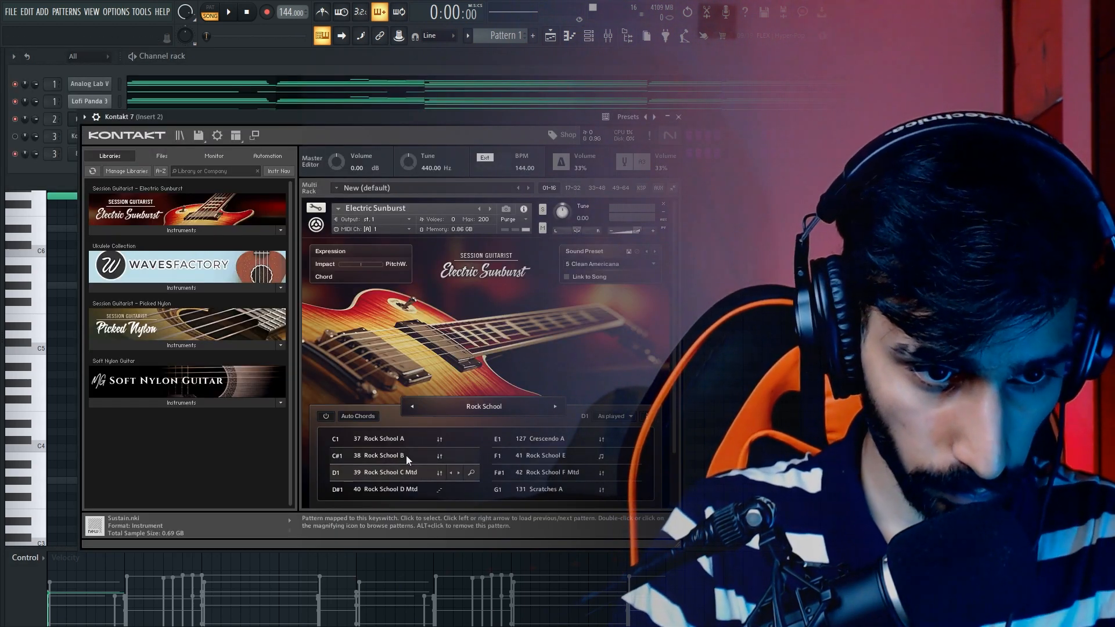
left_click(406, 455)
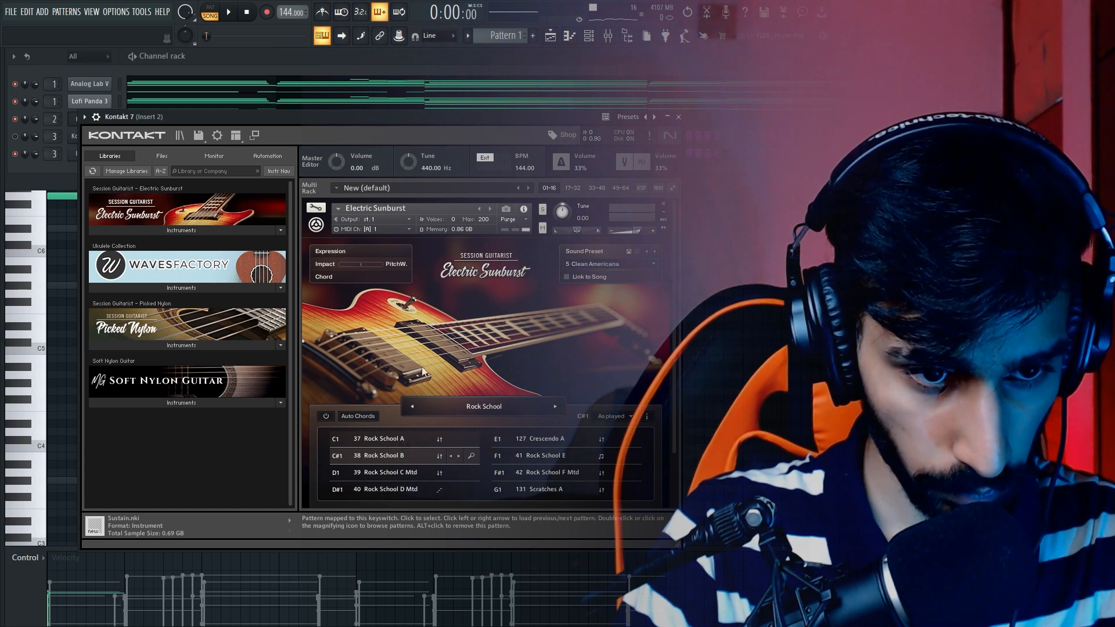
left_click_drag(429, 121, 388, 117)
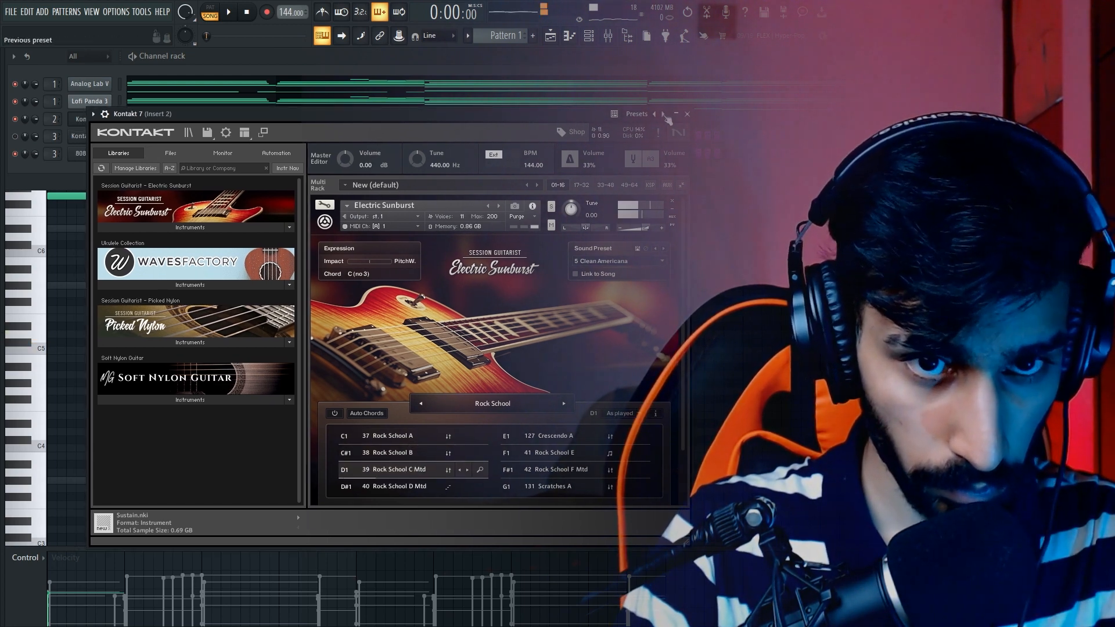
left_click(687, 117)
Step: Reopen the Kontakt 7 piano roll and place one-bar notes on A#6 in bar 2 and D7 in bar 3
right_click(114, 117)
left_click(128, 120)
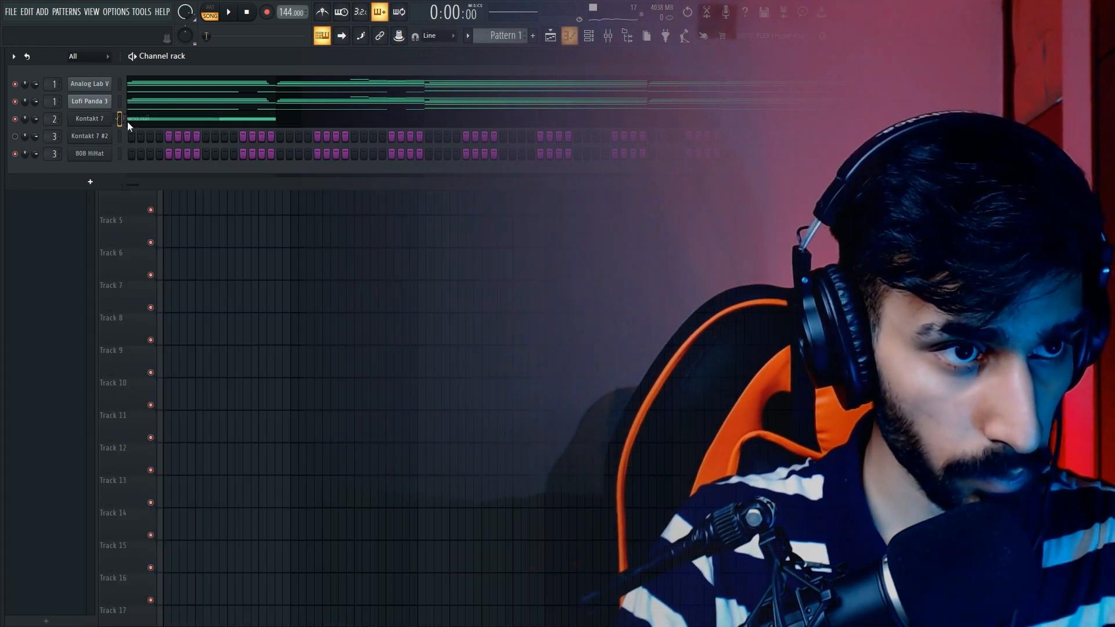
left_click(159, 122)
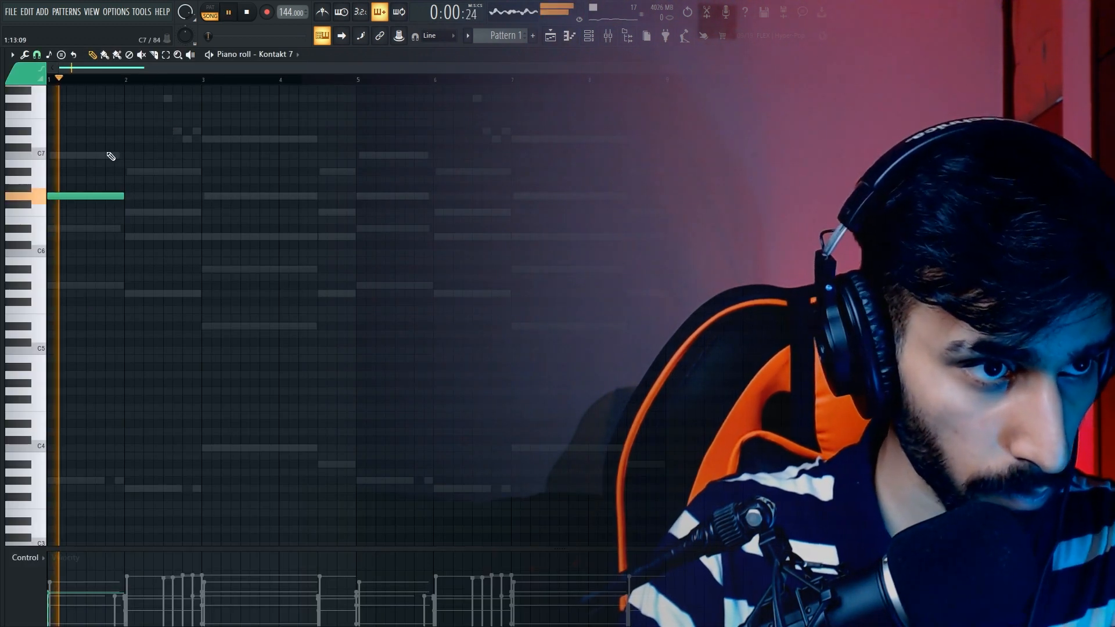
scroll(111, 156, "up", 2)
left_click(125, 220)
left_click(204, 188)
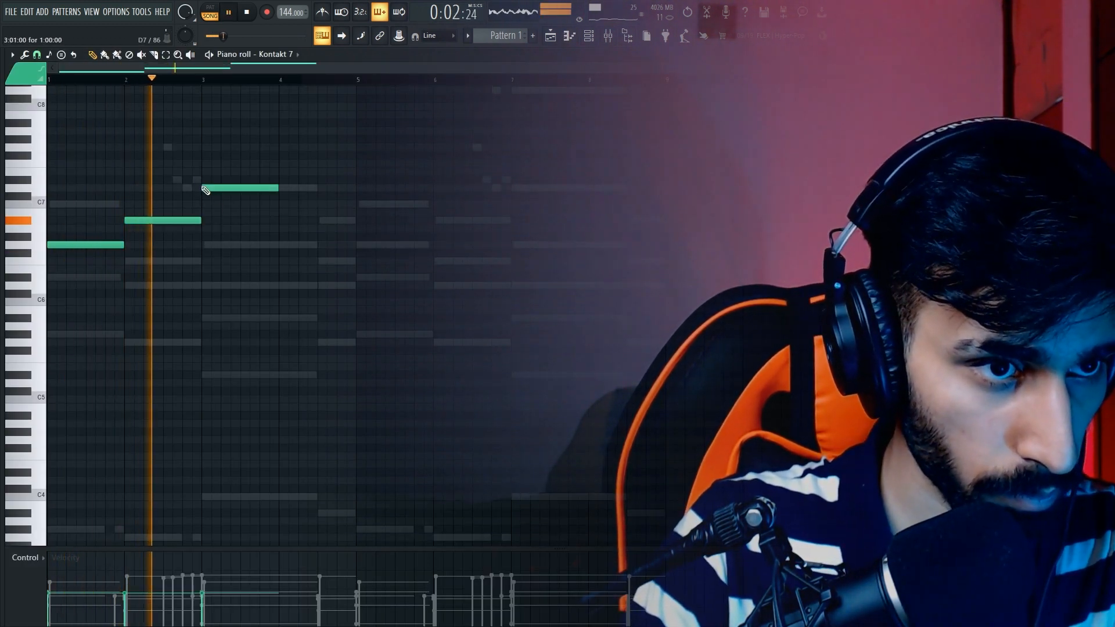
Step: Extend the D7 note to the middle of bar 4 and fill the rest of that bar with an A#6 note
left_click_drag(274, 188, 317, 200)
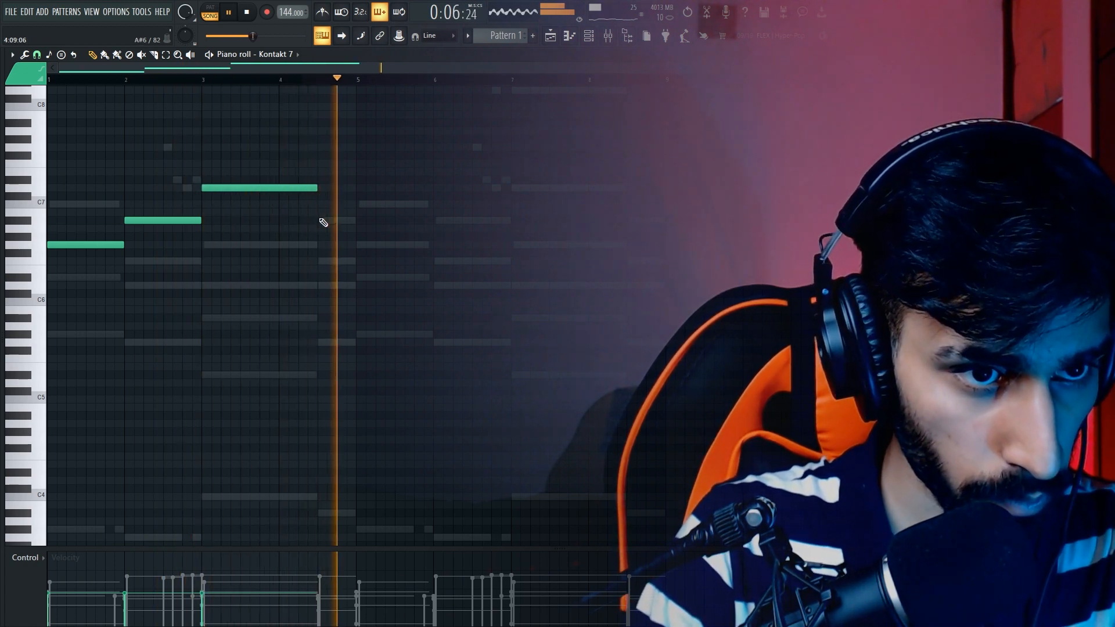
left_click(323, 220)
key("space")
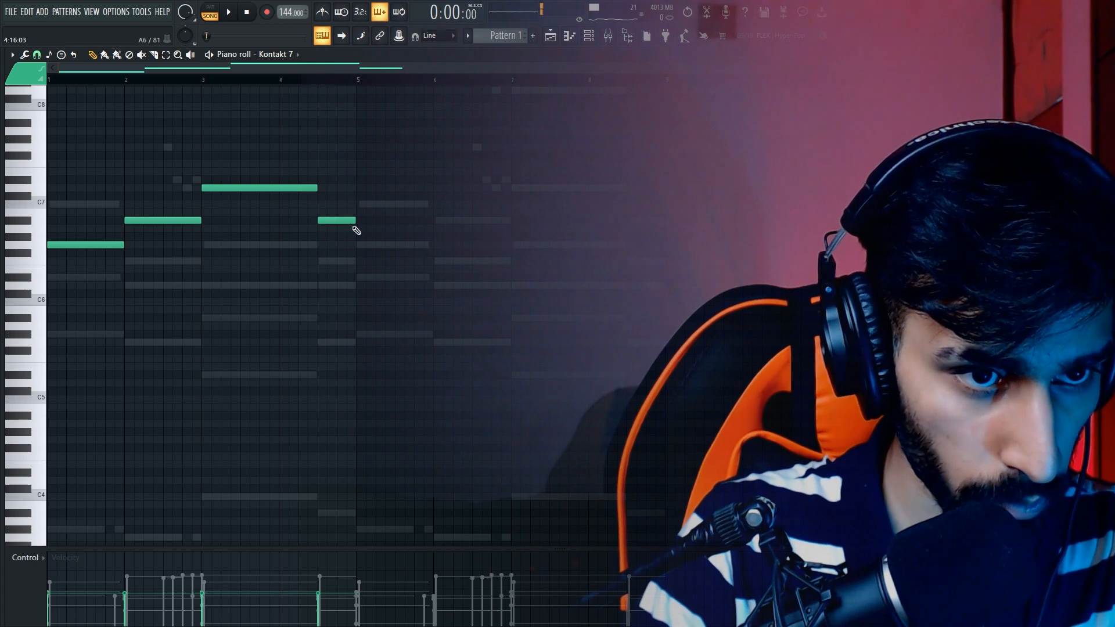
Step: Duplicate the four Kontakt 7 notes so the phrase repeats in bars 5 to 8
left_click_drag(411, 135, 7, 299)
key("ctrl+b")
left_click(394, 194, "ctrl")
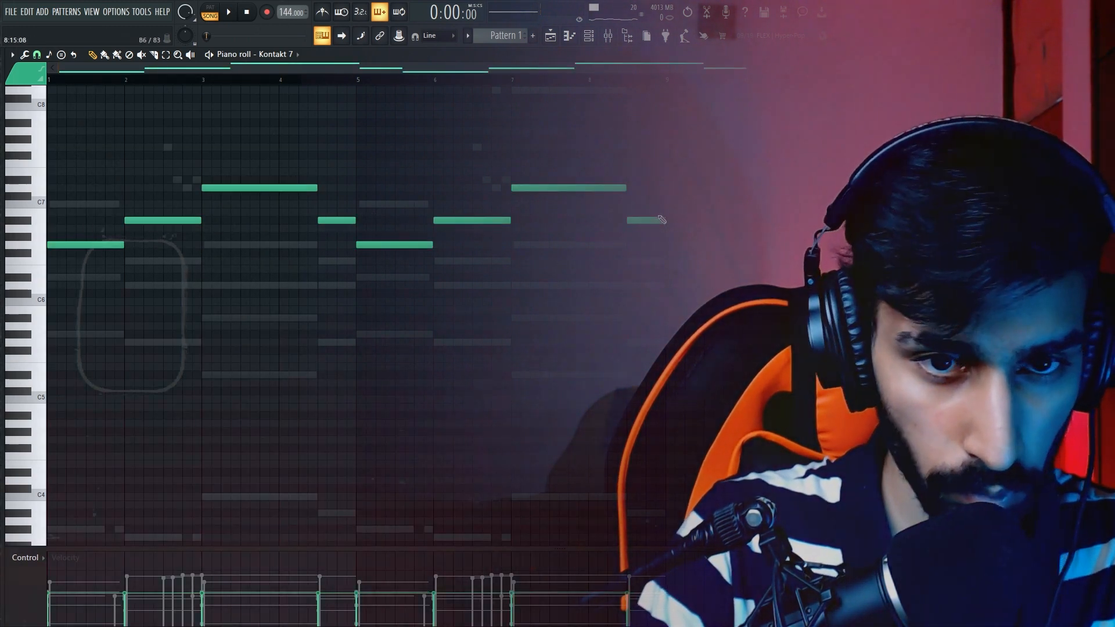
Step: Lower the final half-bar note in bar 8 and play the guitar part
left_click_drag(661, 219, 661, 259)
scroll(561, 195, "up", 3)
key("space")
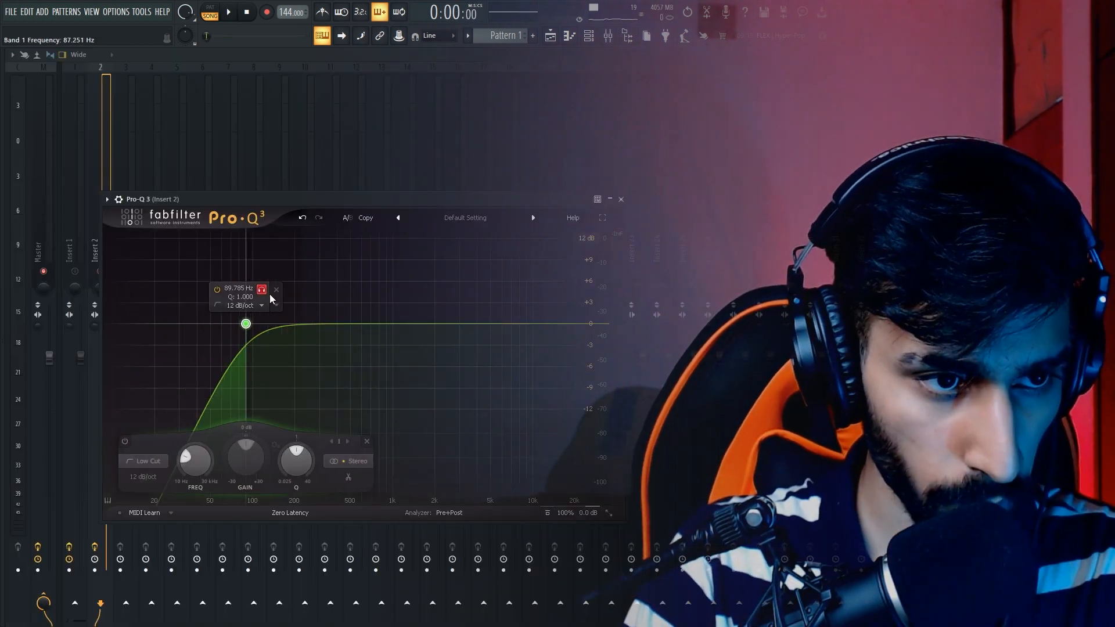
Step: On Insert 2's Pro-Q 3, set the low cut to about 112 Hz and add a 48 dB/oct high cut near 5.9 kHz
key("space")
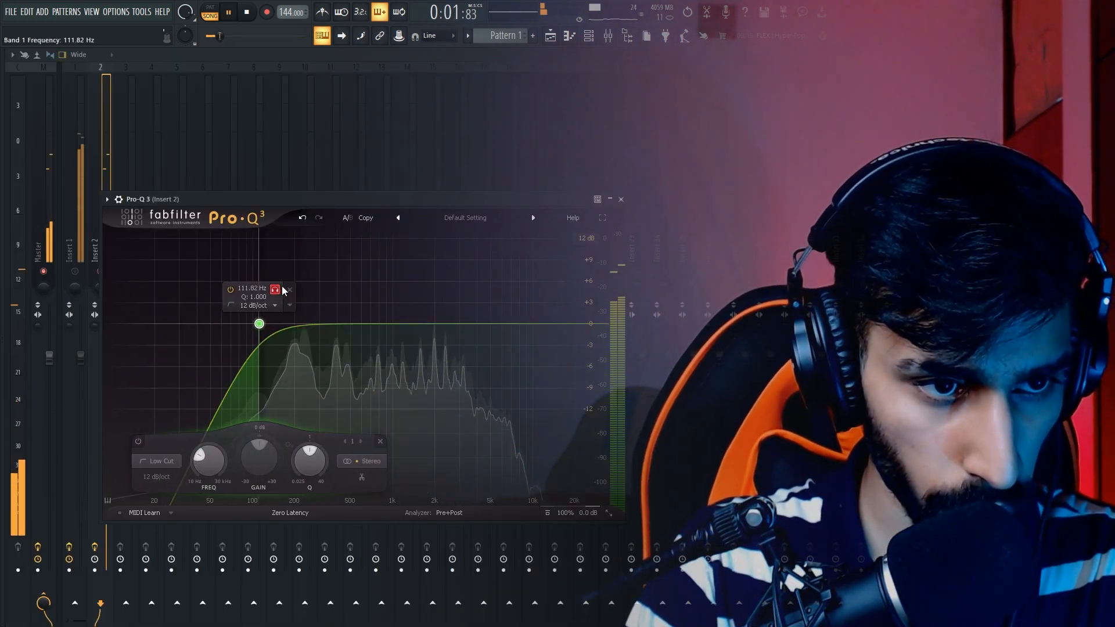
left_click_drag(282, 291, 283, 291)
double_click(591, 335)
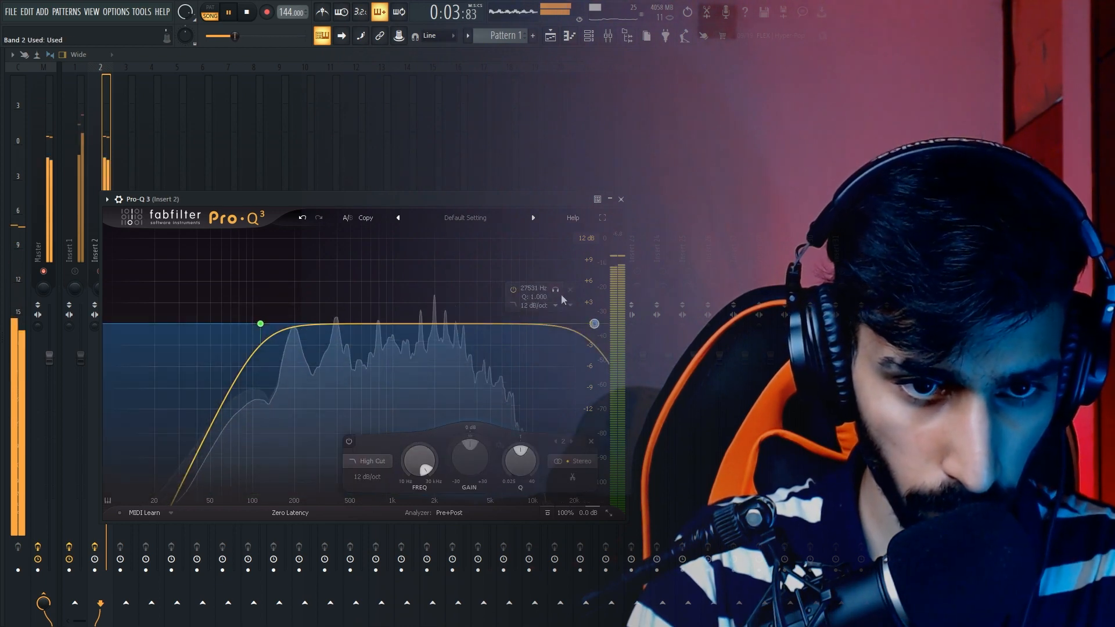
left_click(556, 306)
left_click(552, 394)
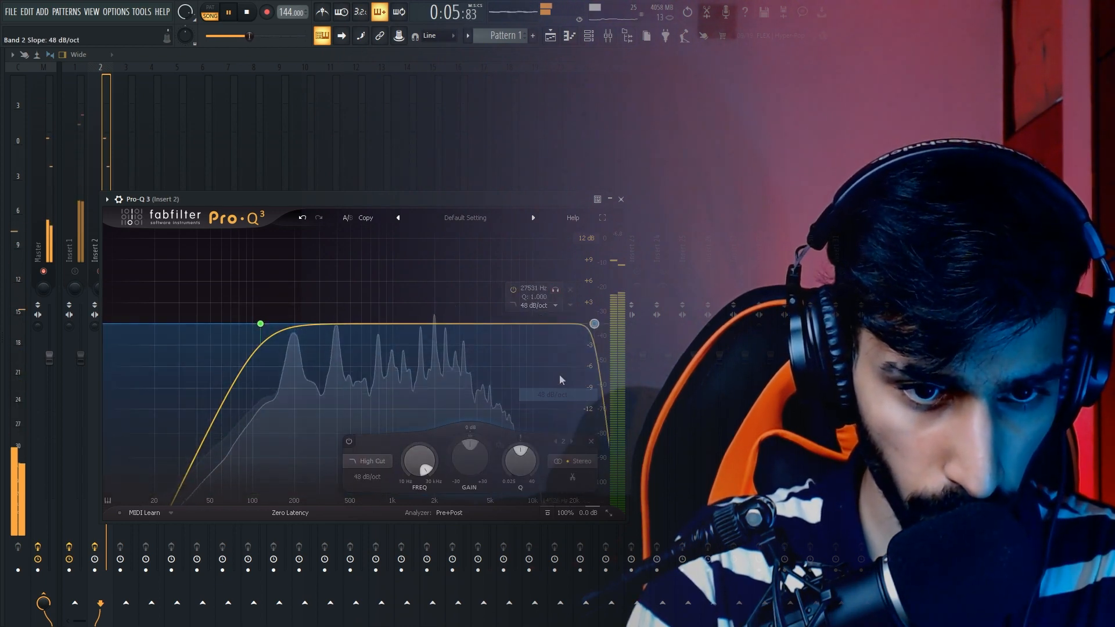
left_click_drag(591, 323, 516, 291)
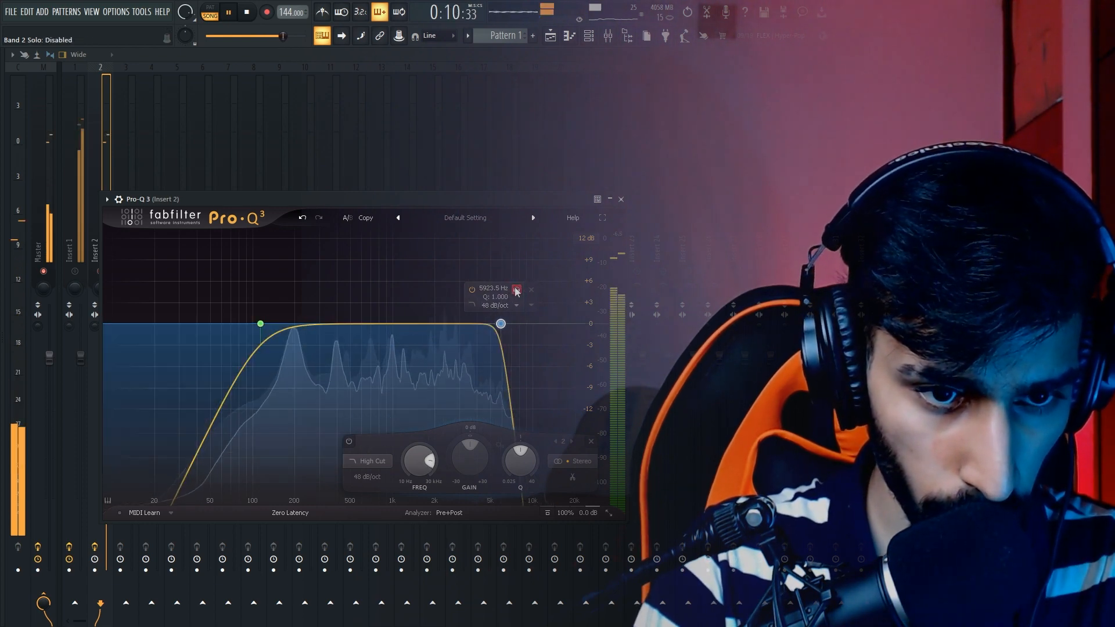
Step: Add a high shelf band at about 525 Hz, move it higher in frequency and boost it slightly
left_click(351, 323)
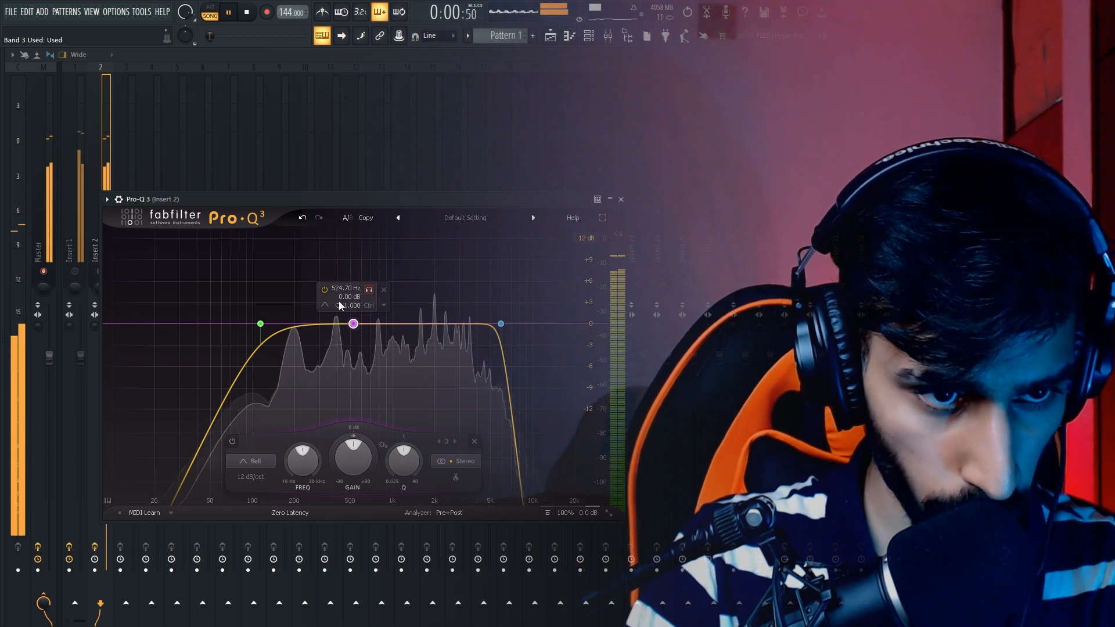
left_click(324, 305)
left_click(363, 316)
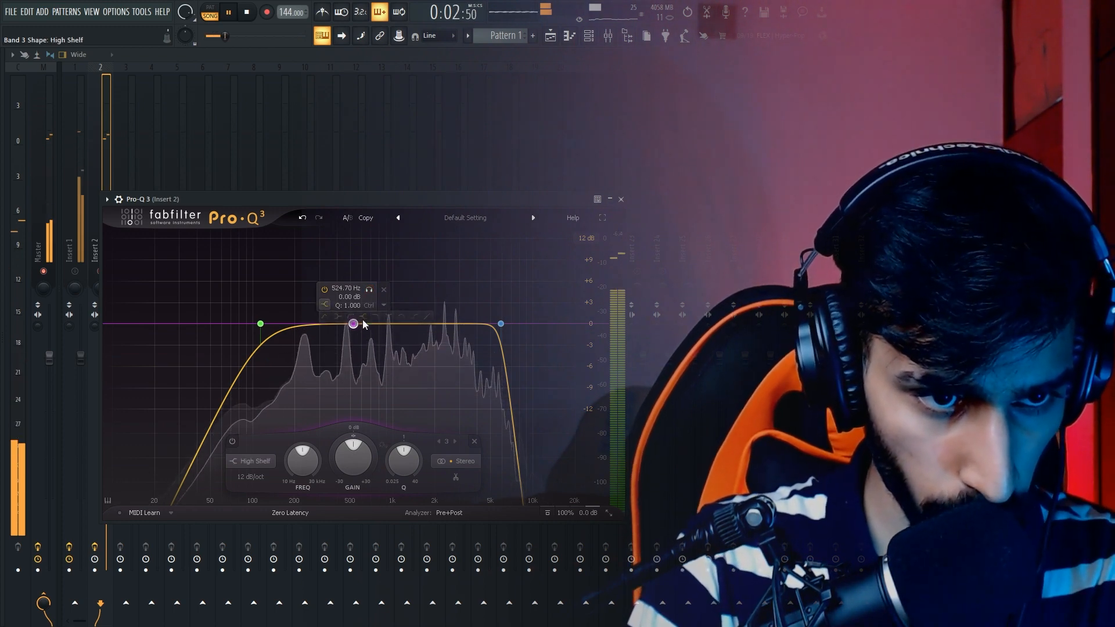
left_click_drag(353, 323, 429, 318)
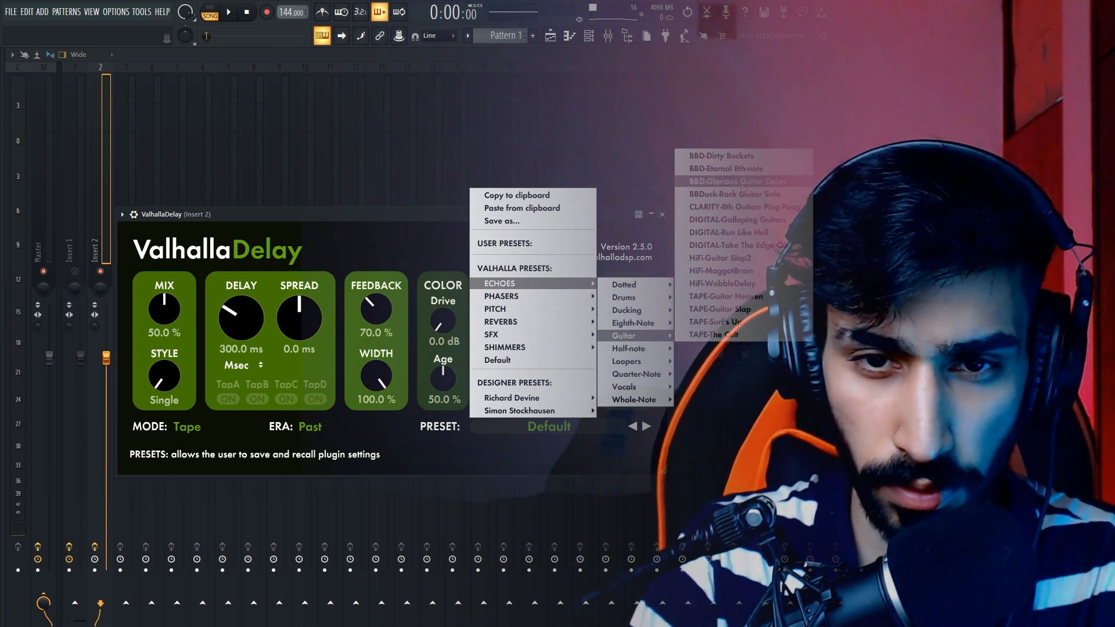
Step: Load the BBD-Glorious Guitar Delay preset in ValhallaDelay on Insert 2, lower its mix to 4.4 % during playback and close the plugin
left_click(737, 181)
left_click_drag(378, 214, 382, 199)
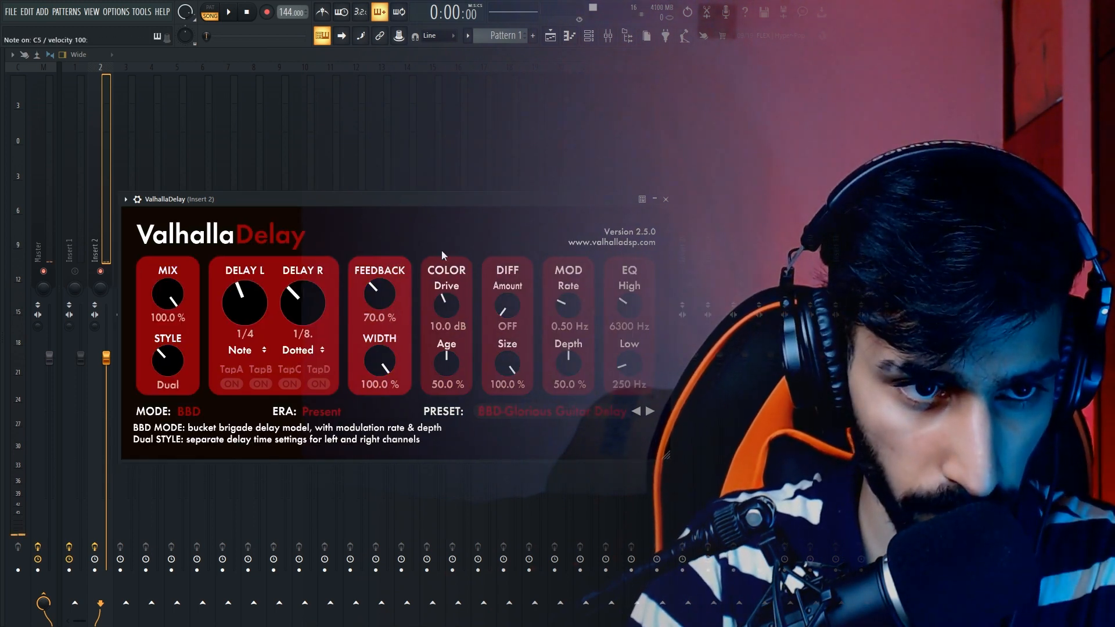
key("space")
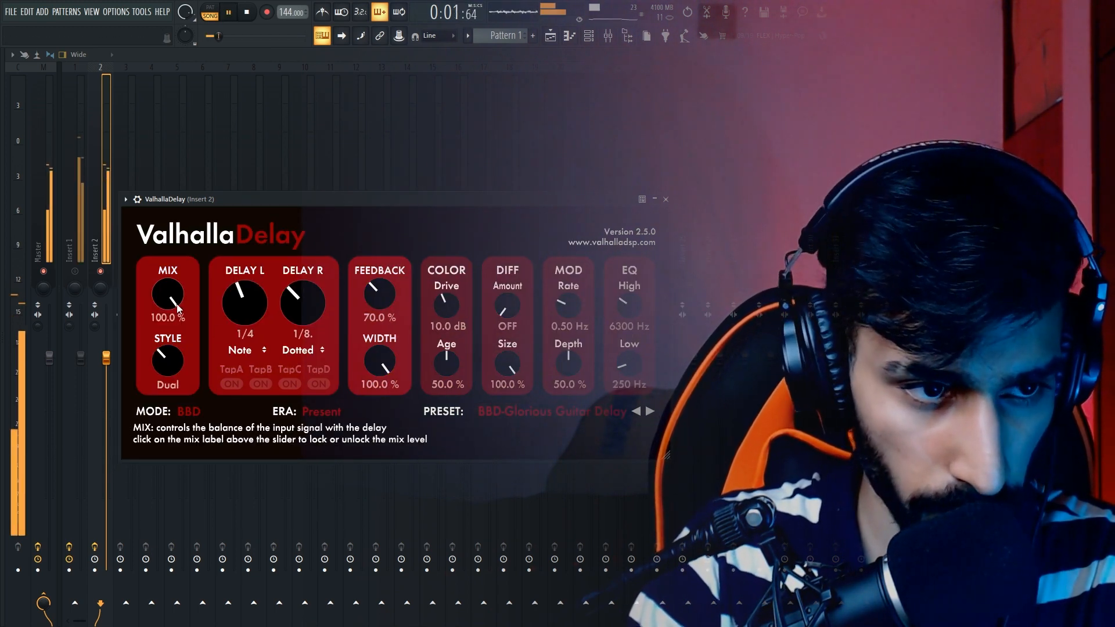
left_click_drag(167, 295, 190, 379)
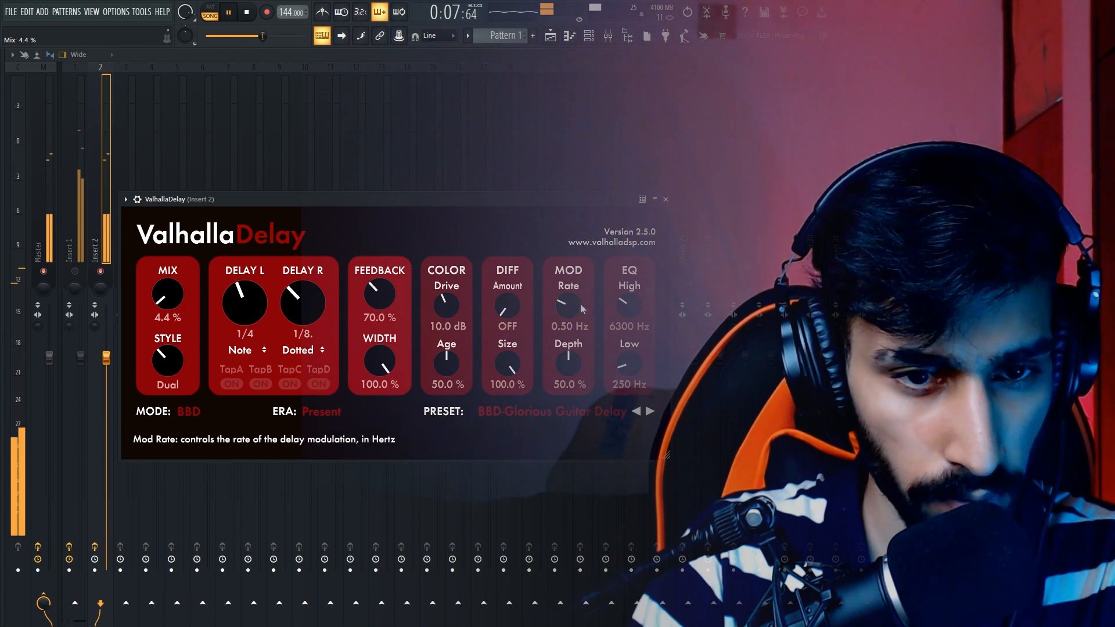
left_click(666, 199)
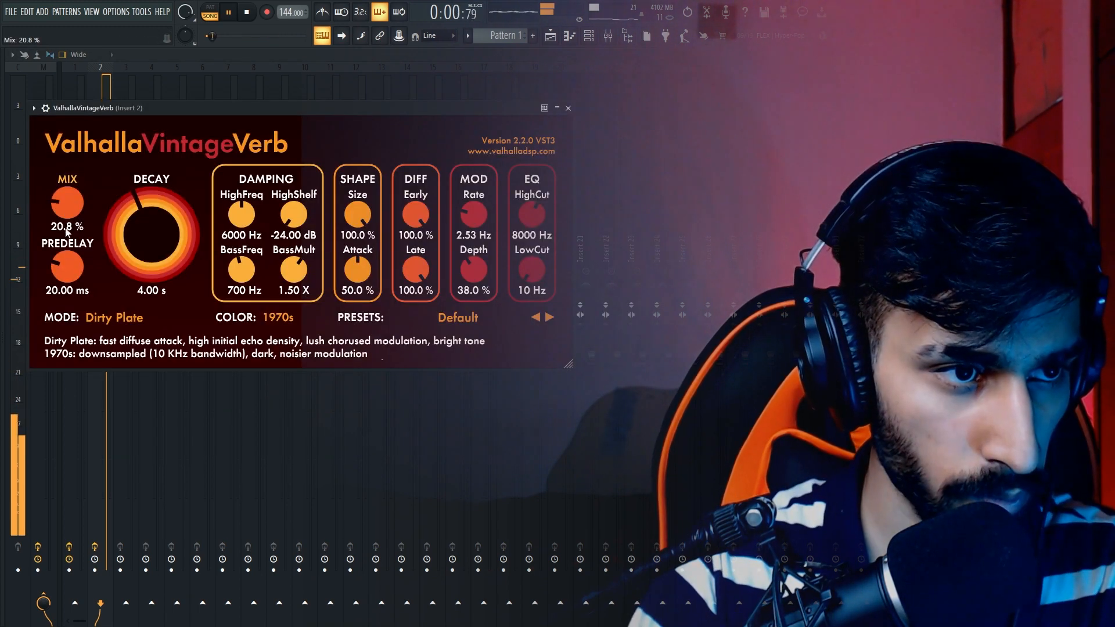
Step: Set ValhallaVintageVerb's mix to 14.8 % and decay to 1.92 s, raise its low cut, and close it
left_click_drag(64, 268, 62, 276)
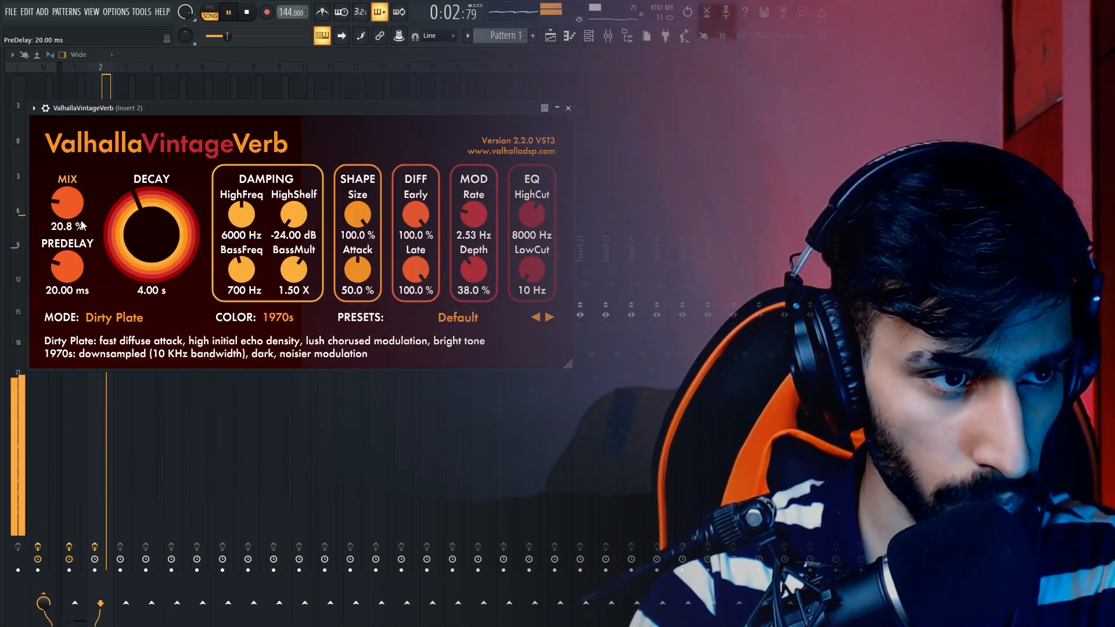
left_click_drag(68, 212, 111, 222)
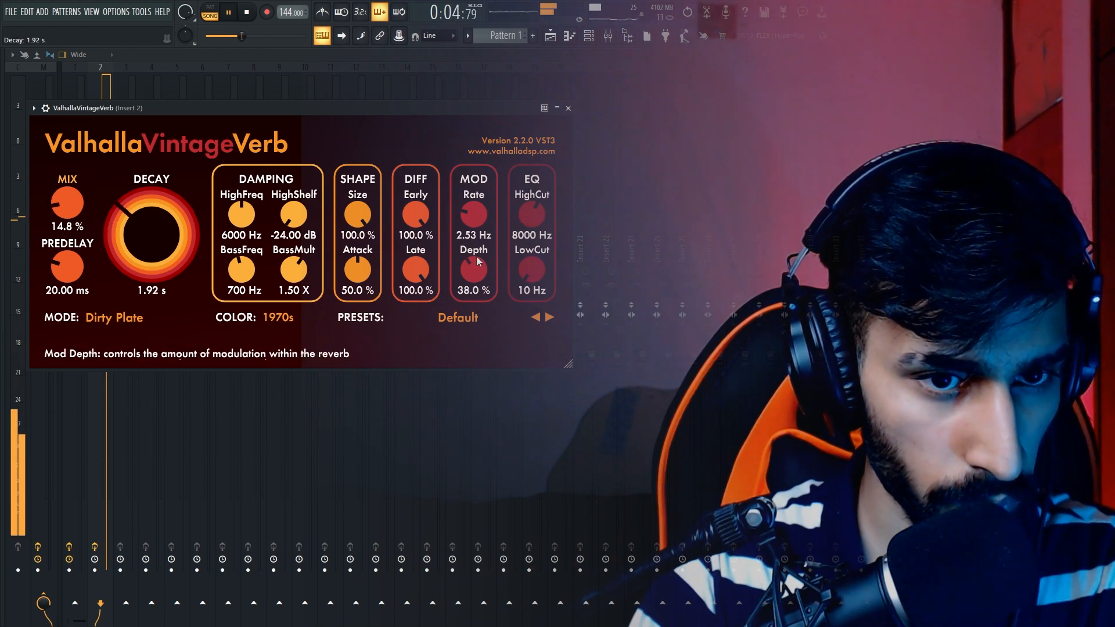
left_click_drag(527, 270, 512, 251)
left_click(566, 108)
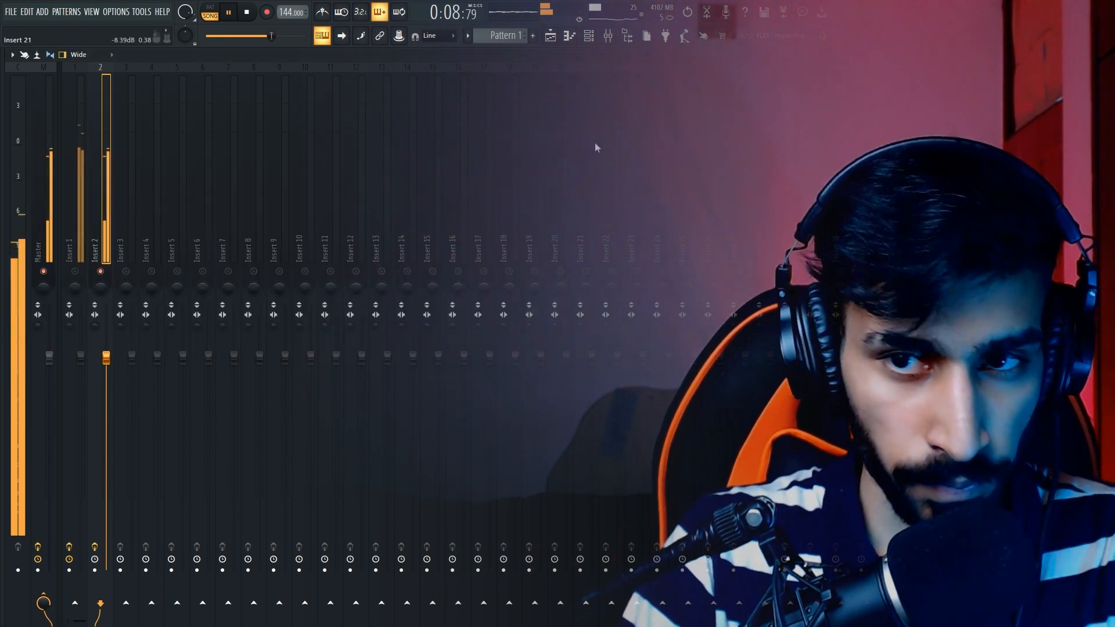
key("space")
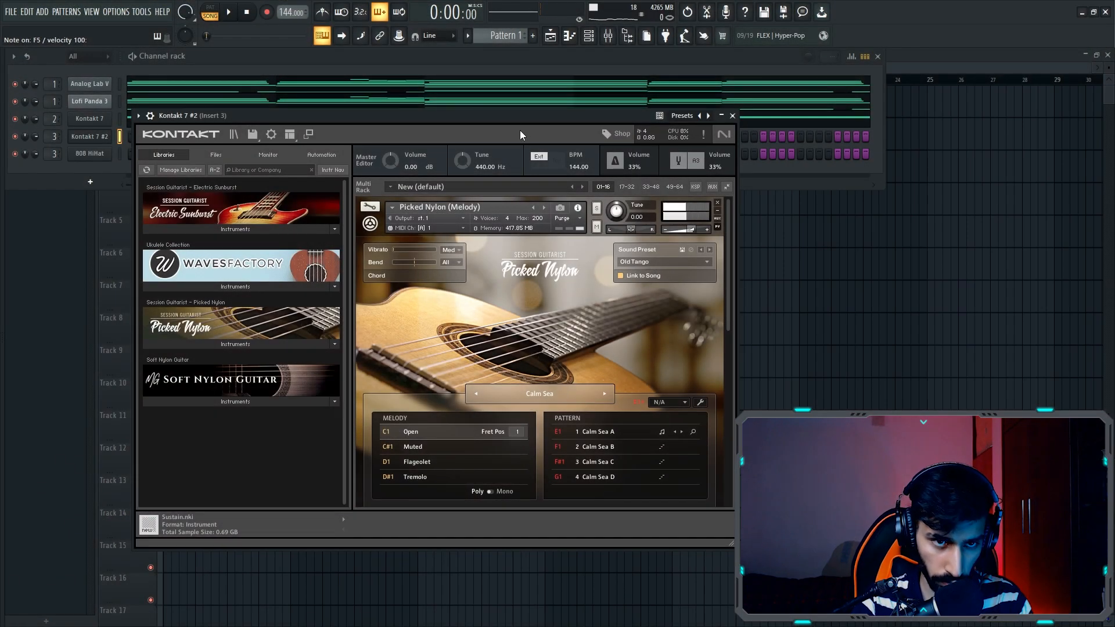
Step: In the Kontakt 7 #2 piano roll, place half-bar C7 and G6 notes in bar 1, ending with a short A#6 note
left_click(732, 116)
key("space")
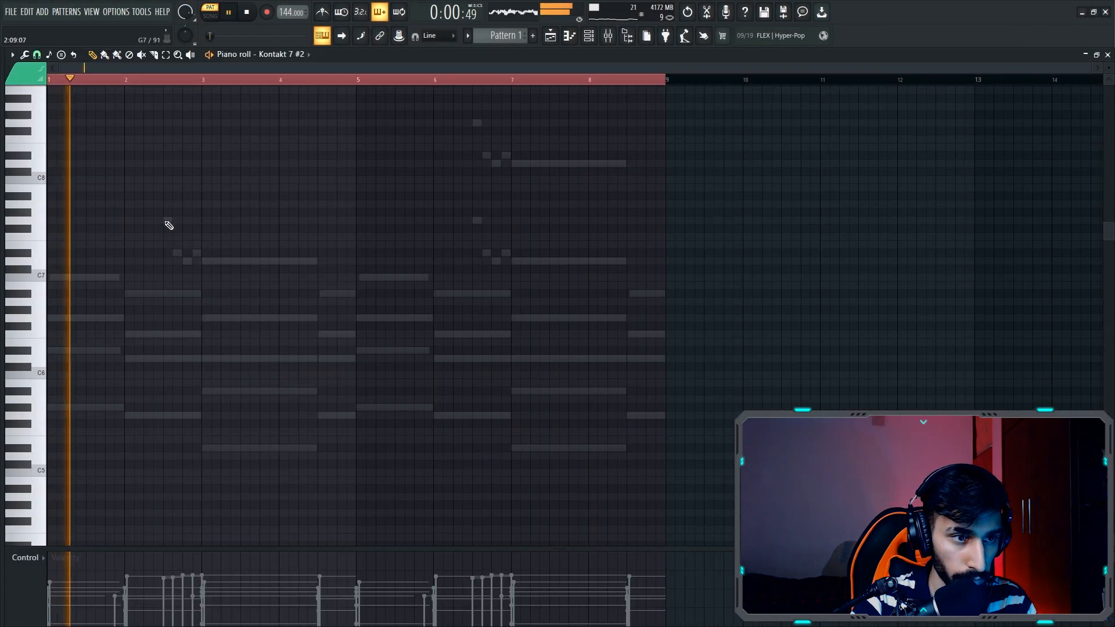
key("space")
left_click(52, 277)
key("space")
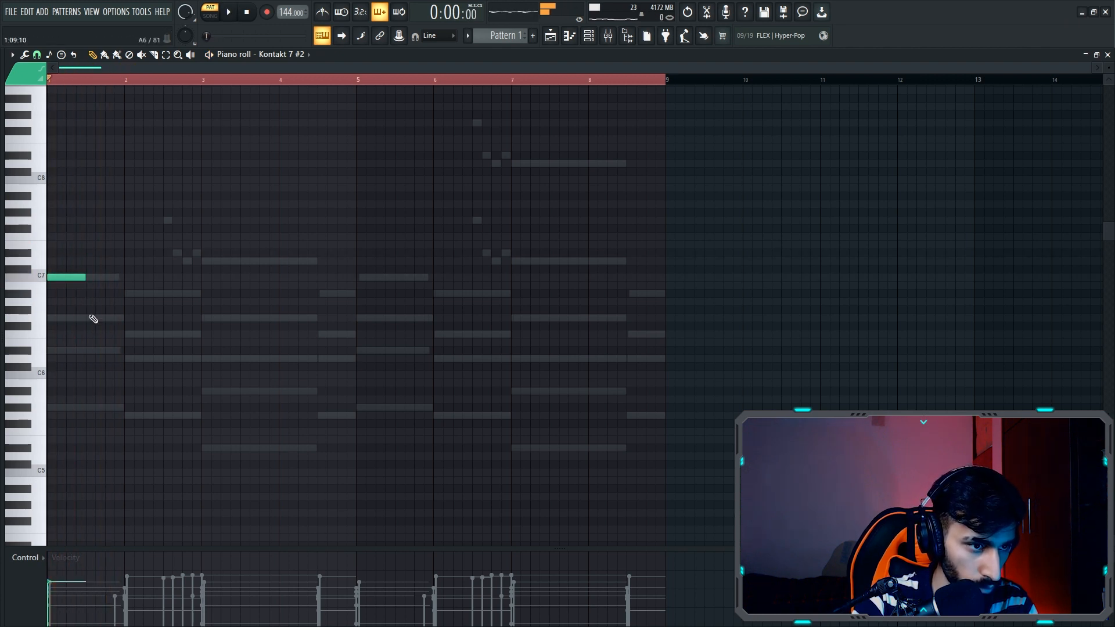
key("space")
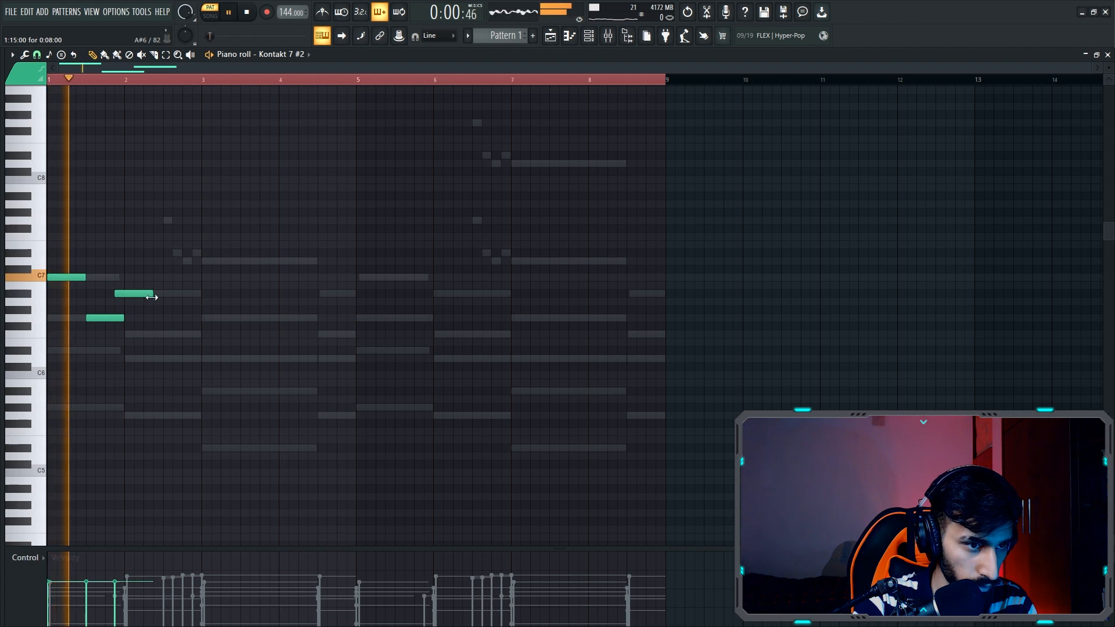
left_click_drag(152, 294, 124, 293)
Step: Try short F6 and A#6 notes in bar 2 during playback, keeping a quarter-bar F6 at mid-bar
left_click(145, 334)
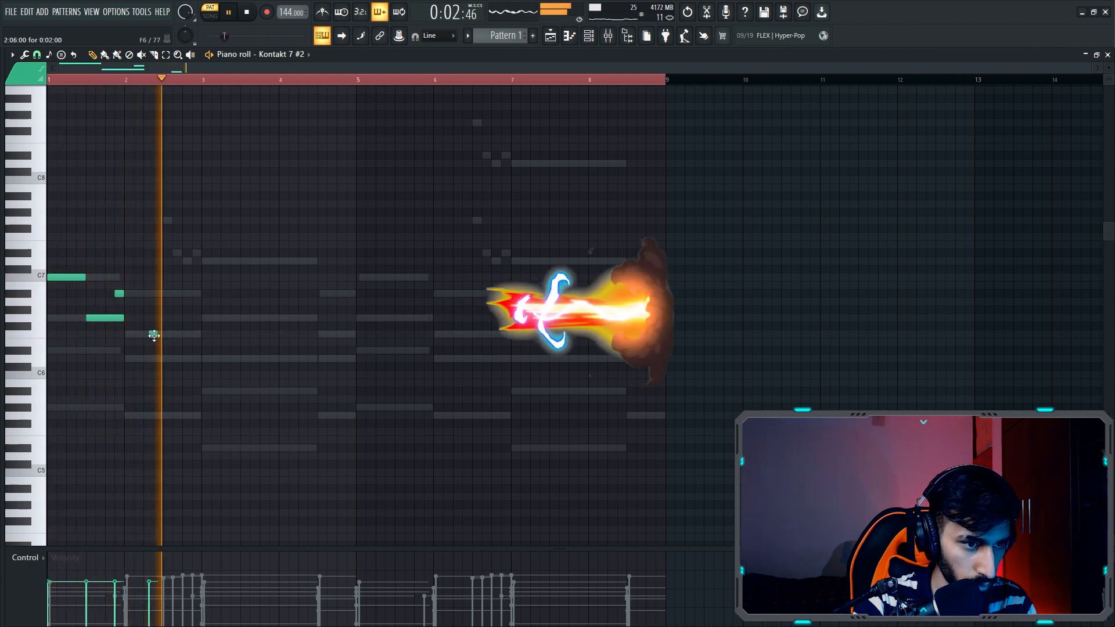
key("space")
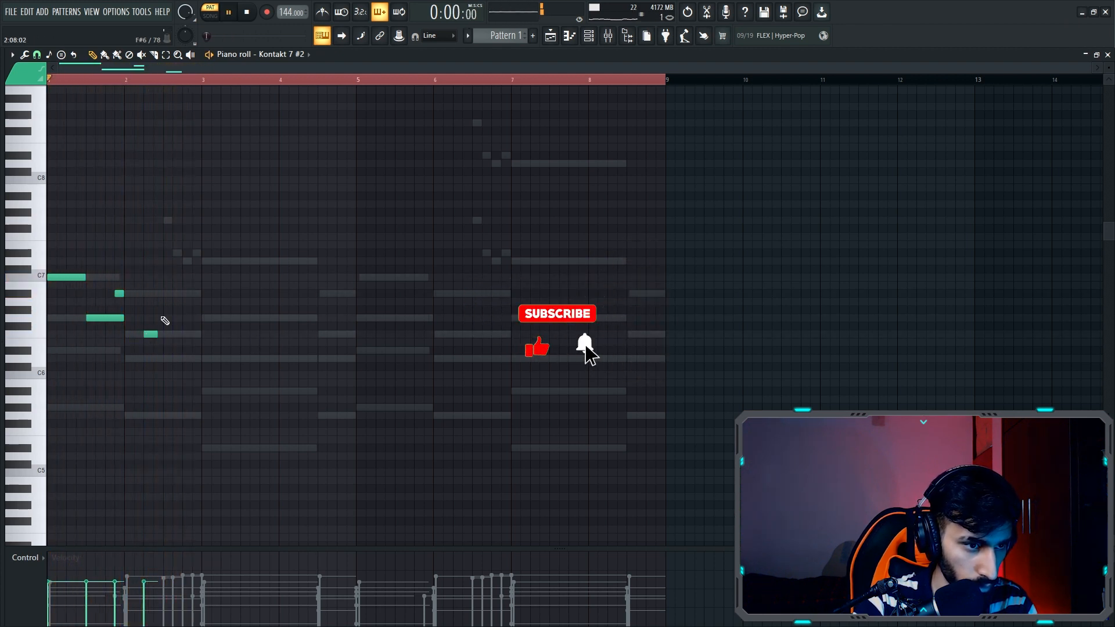
key("space")
left_click(168, 293)
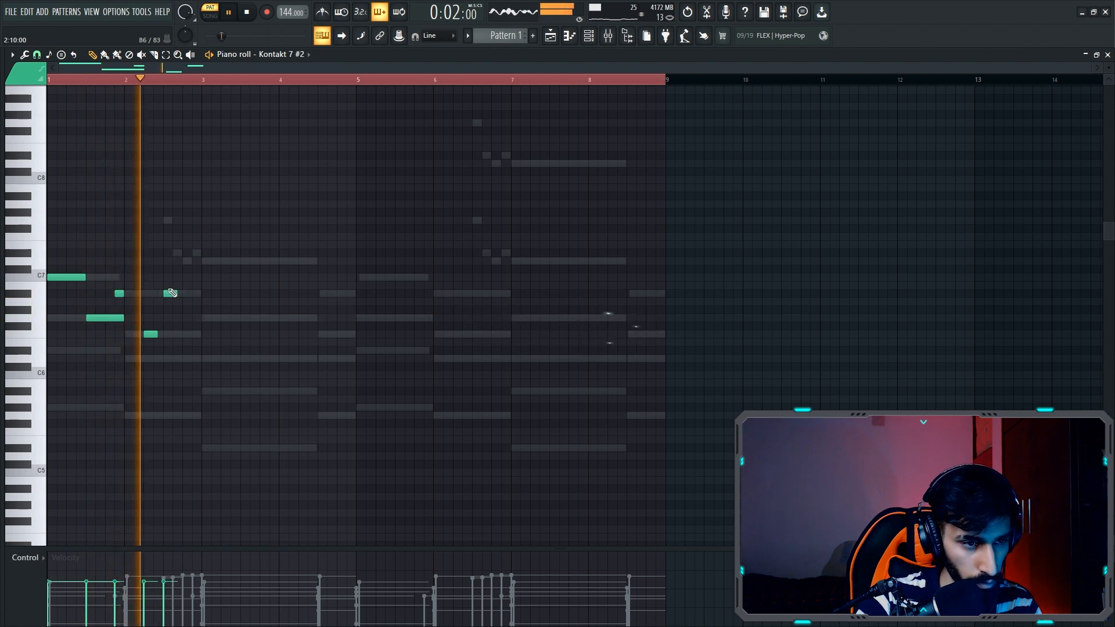
key("space")
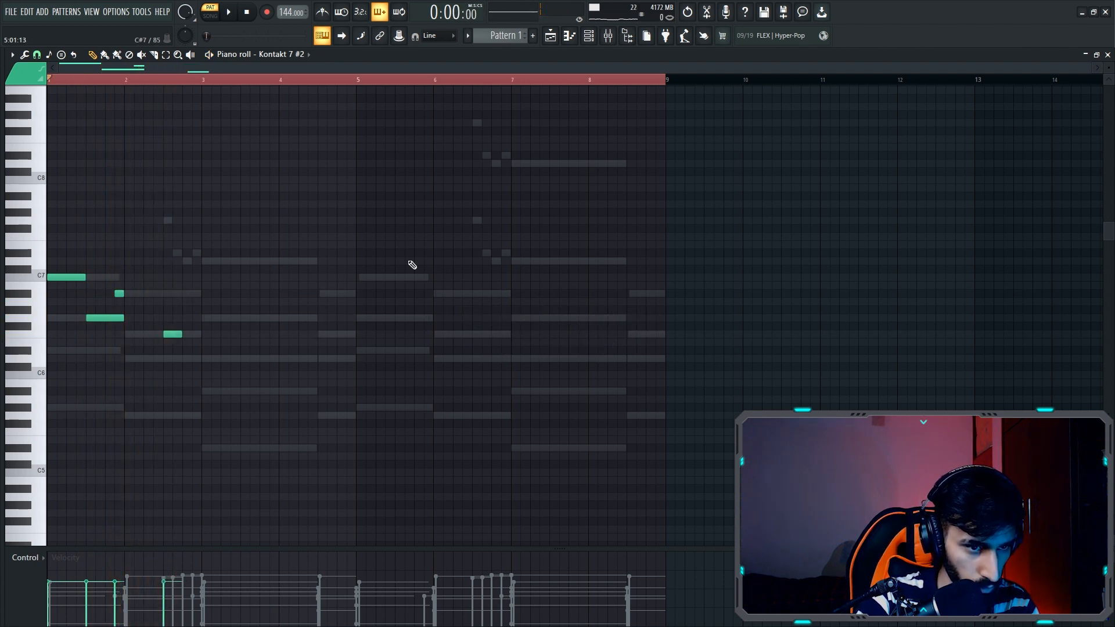
Step: Fill in the remaining Kontakt 7 #2 melody notes through bar 8 and play the phrase back
left_click_drag(1087, 69, 875, 69)
key("space")
left_click(244, 293)
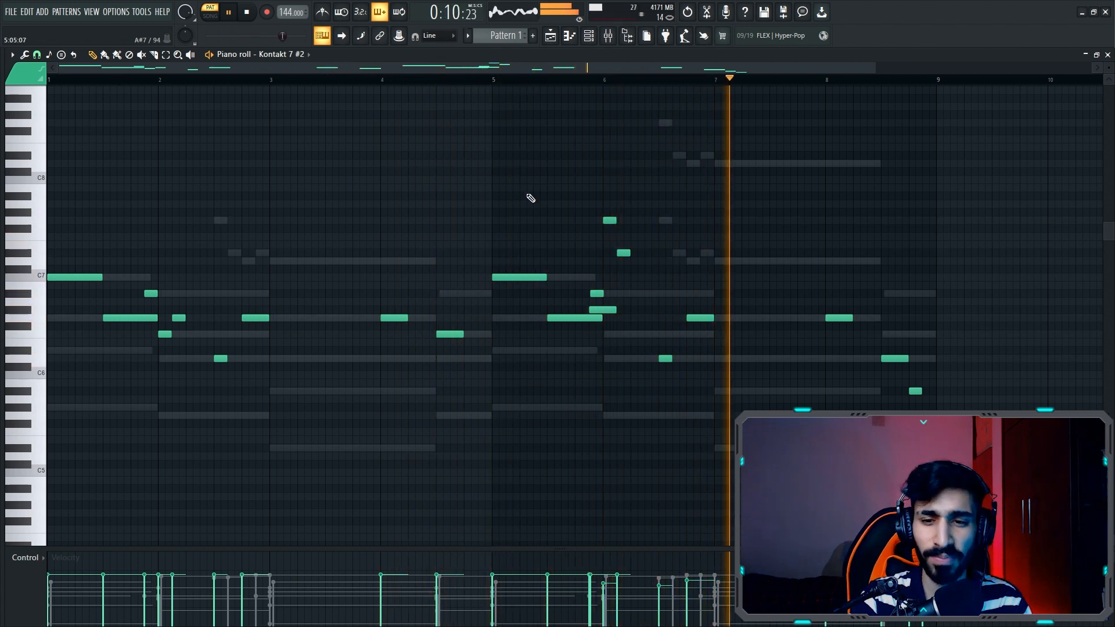
left_click_drag(974, 364, 902, 421)
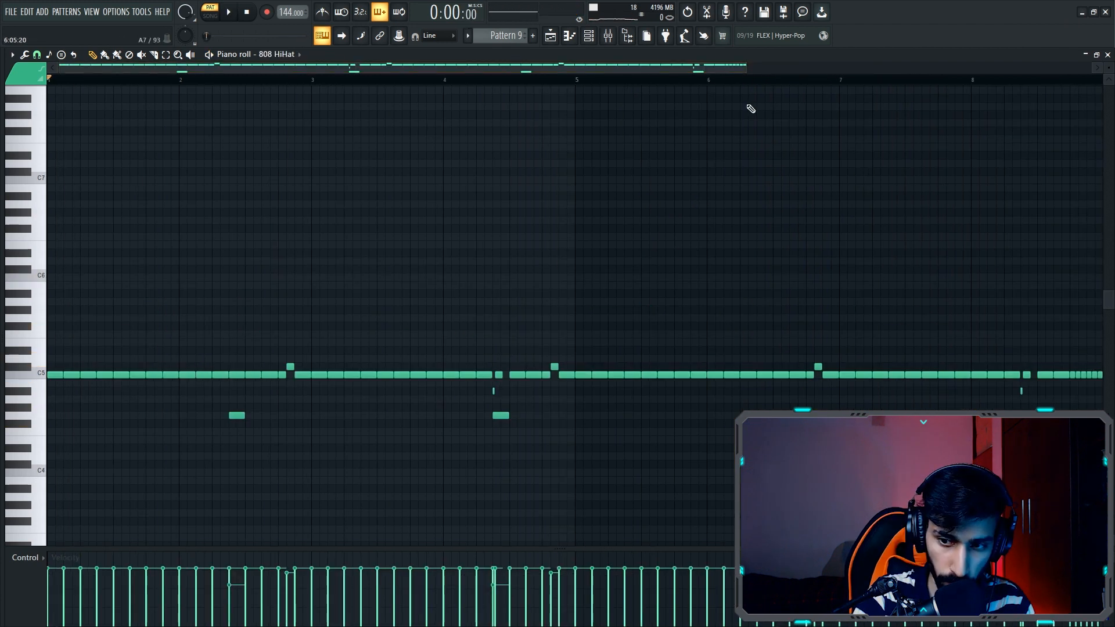
Step: Play the 808 HiHat pattern, place Pattern 9 on Track 7 at bar 9 of the playlist, and duplicate the clip to bar 17
key("space")
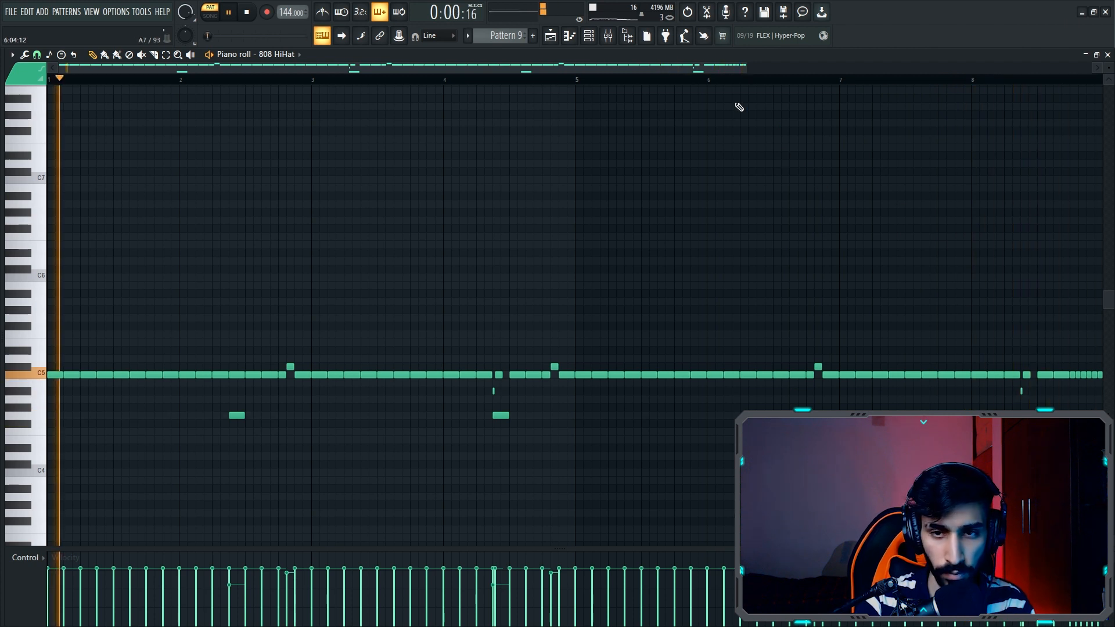
left_click(1107, 55)
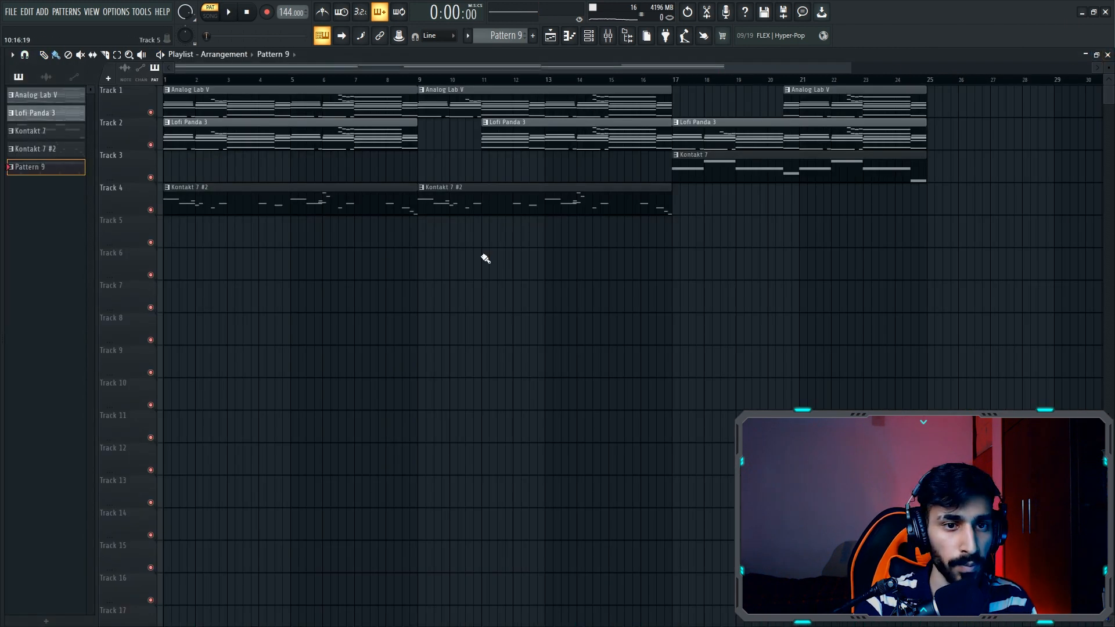
left_click(499, 298)
left_click_drag(577, 301, 498, 302)
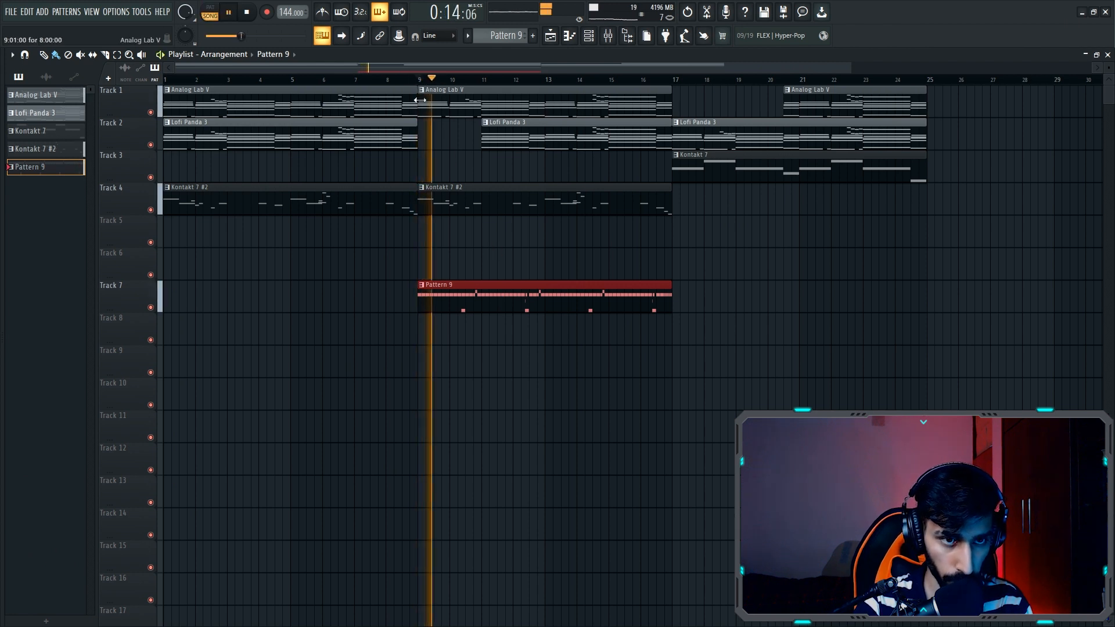
key("ctrl+b")
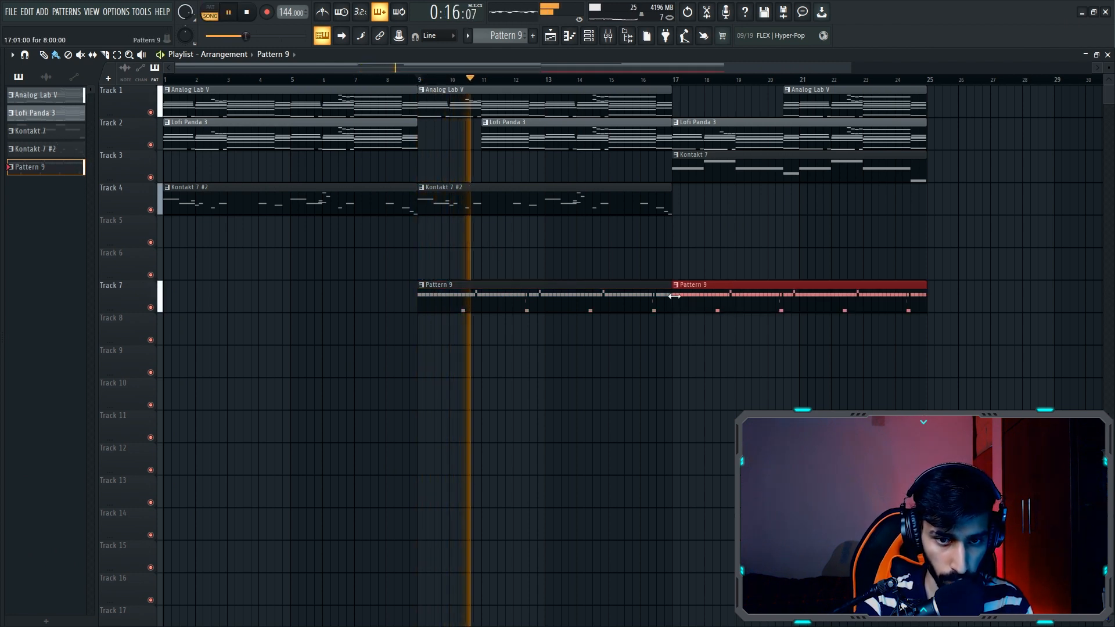
left_click(485, 249)
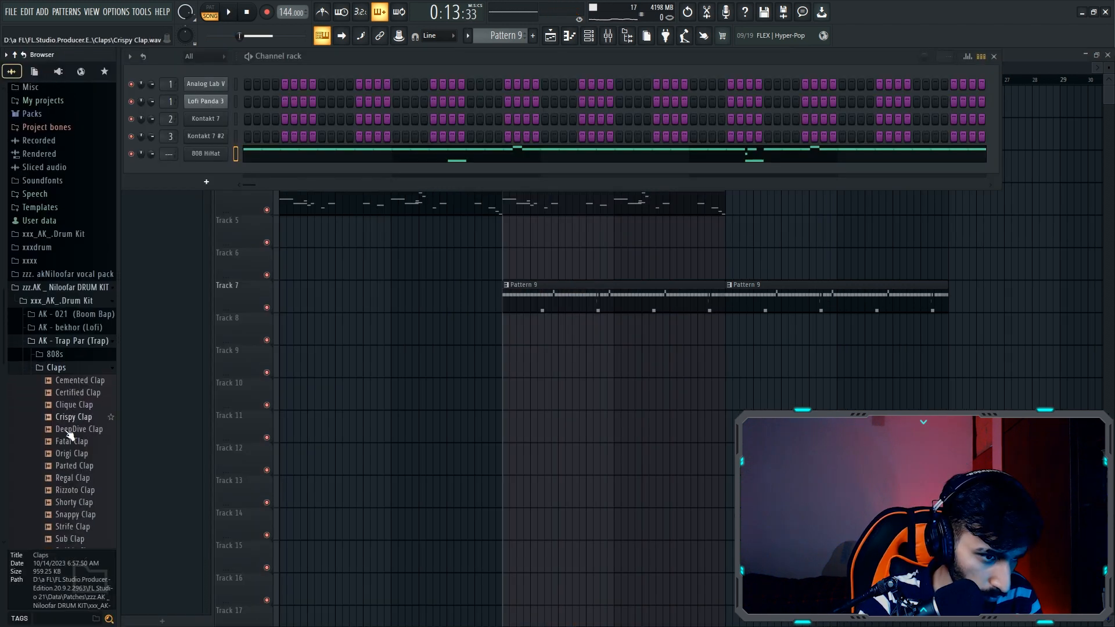
Step: Audition the samples in the trap kit's Claps folder, from DeepDive Clap through Tekky Clap, during playback
left_click_drag(68, 434, 68, 392)
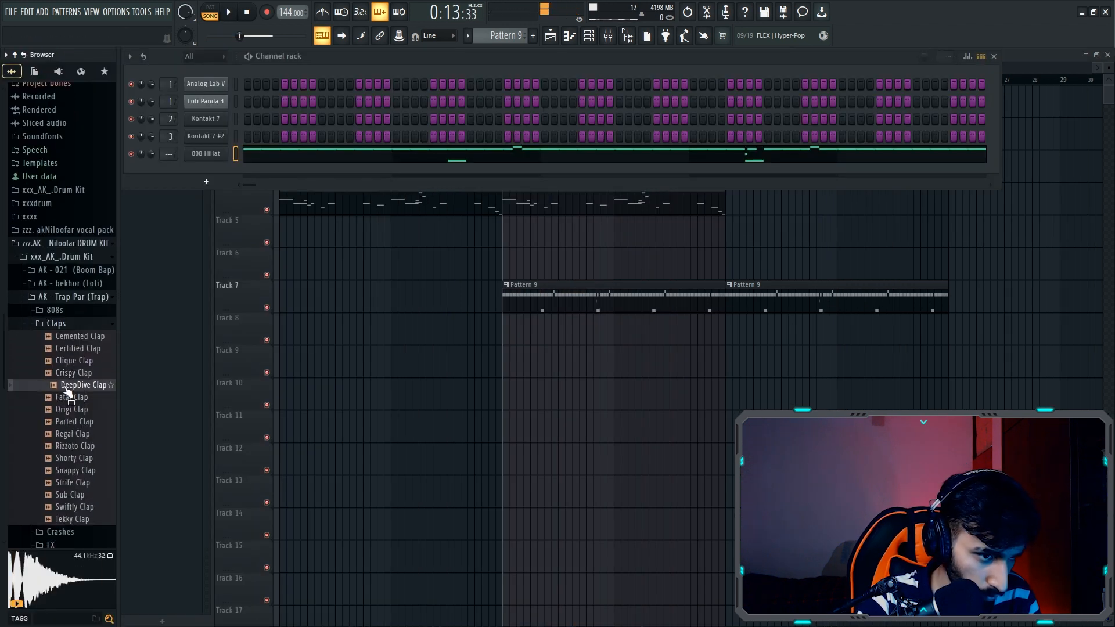
left_click(72, 397)
left_click(73, 410)
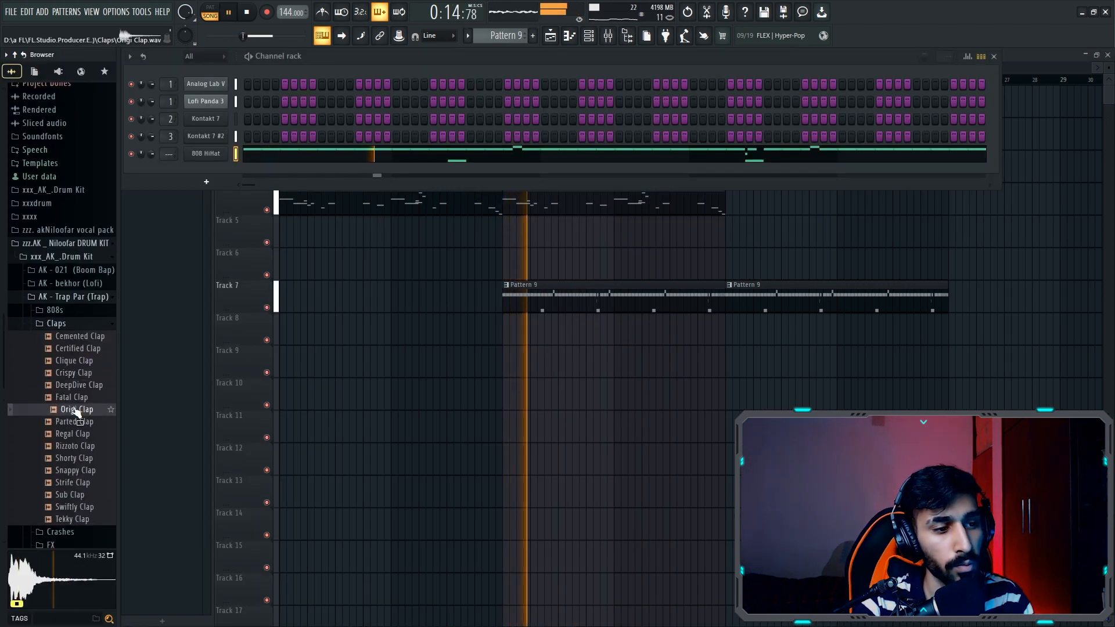
left_click(74, 422)
left_click(77, 434)
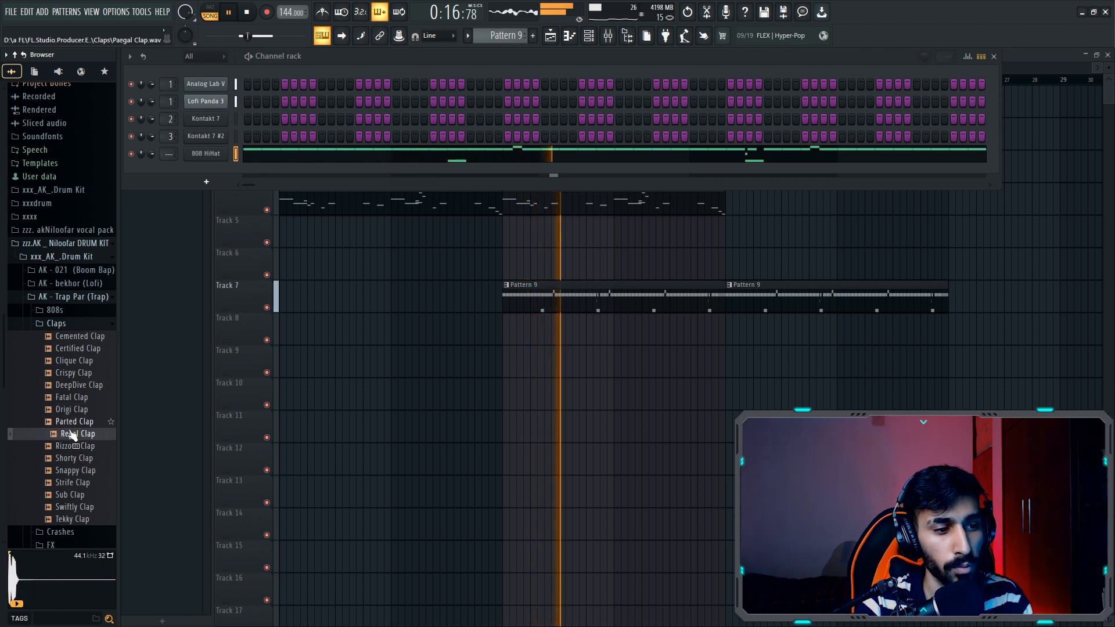
mouse_move(76, 435)
left_mouse_down()
mouse_move(93, 405)
mouse_move(84, 429)
left_mouse_up()
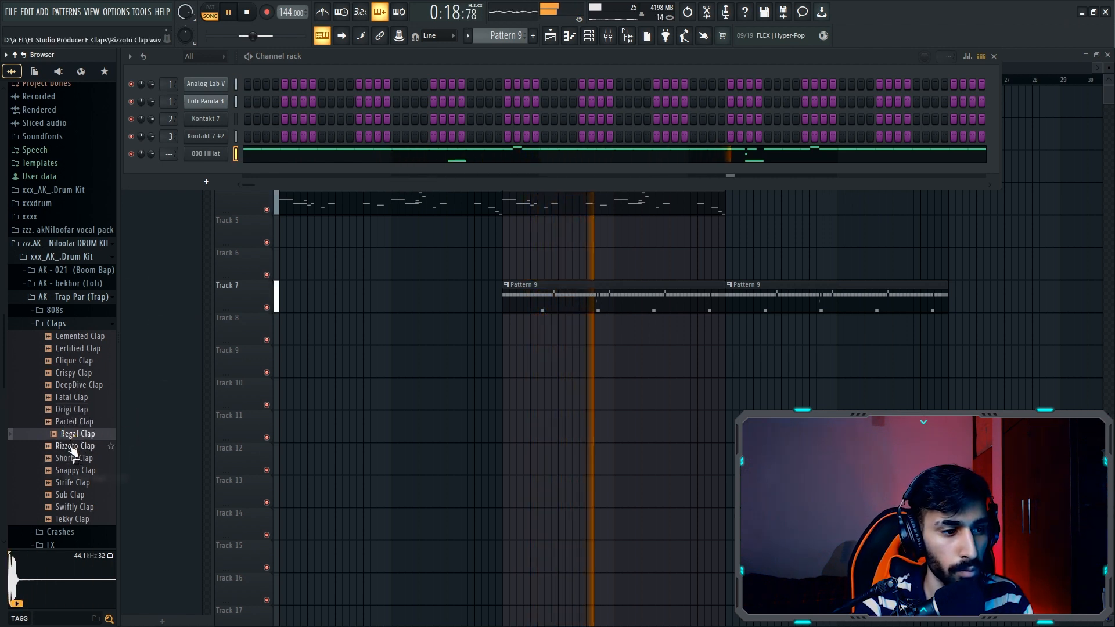
left_click(73, 446)
left_click(73, 459)
left_click(76, 472)
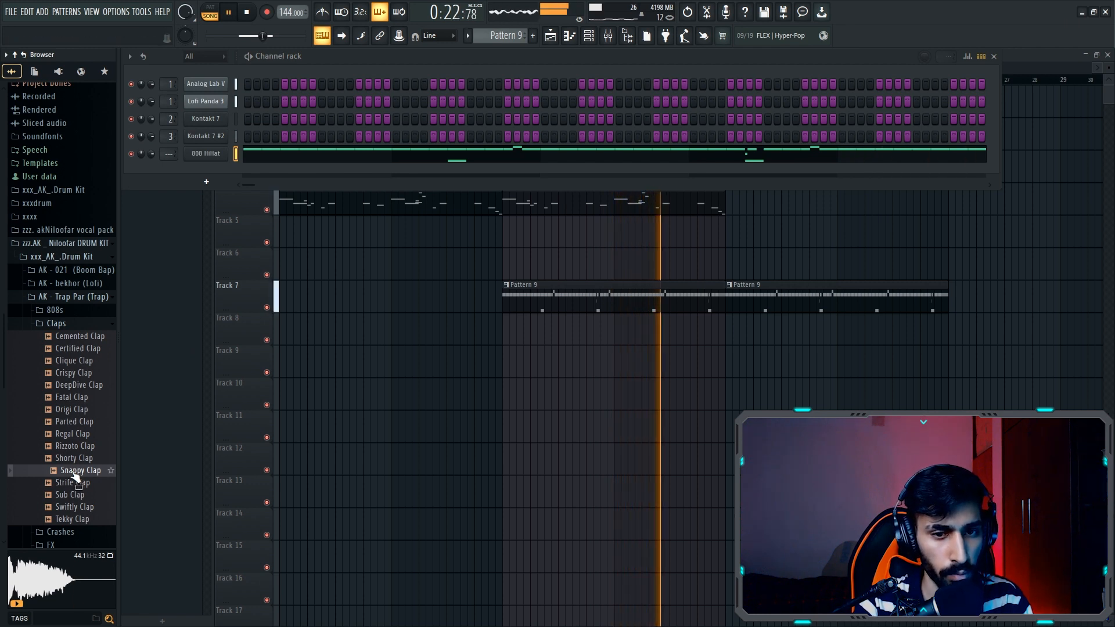
left_click(72, 483)
left_click(71, 495)
left_click(71, 507)
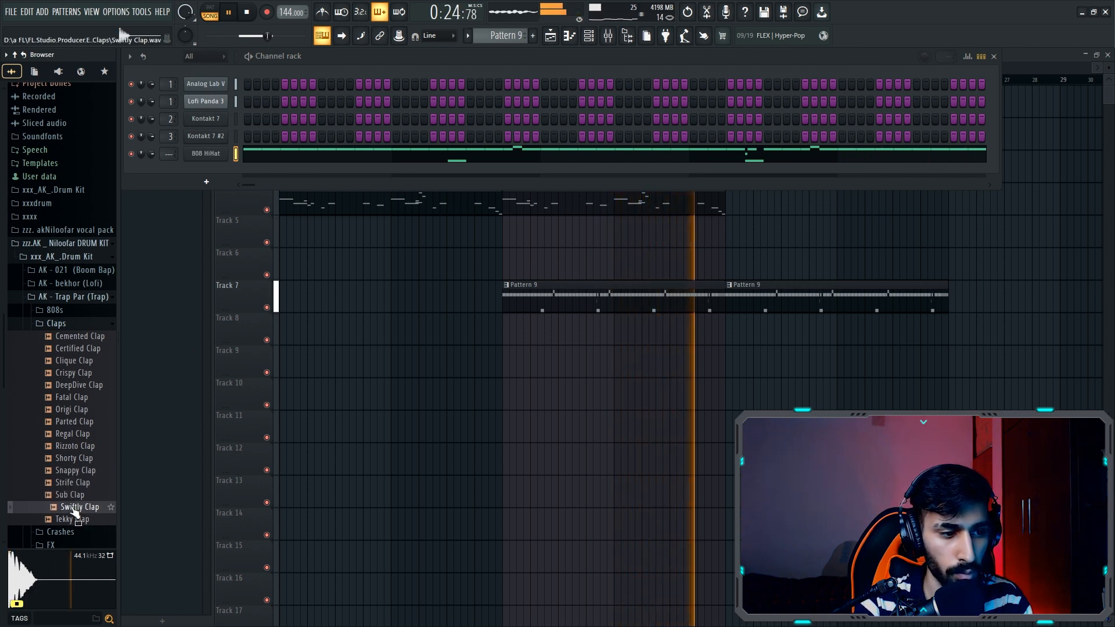
left_click(75, 518)
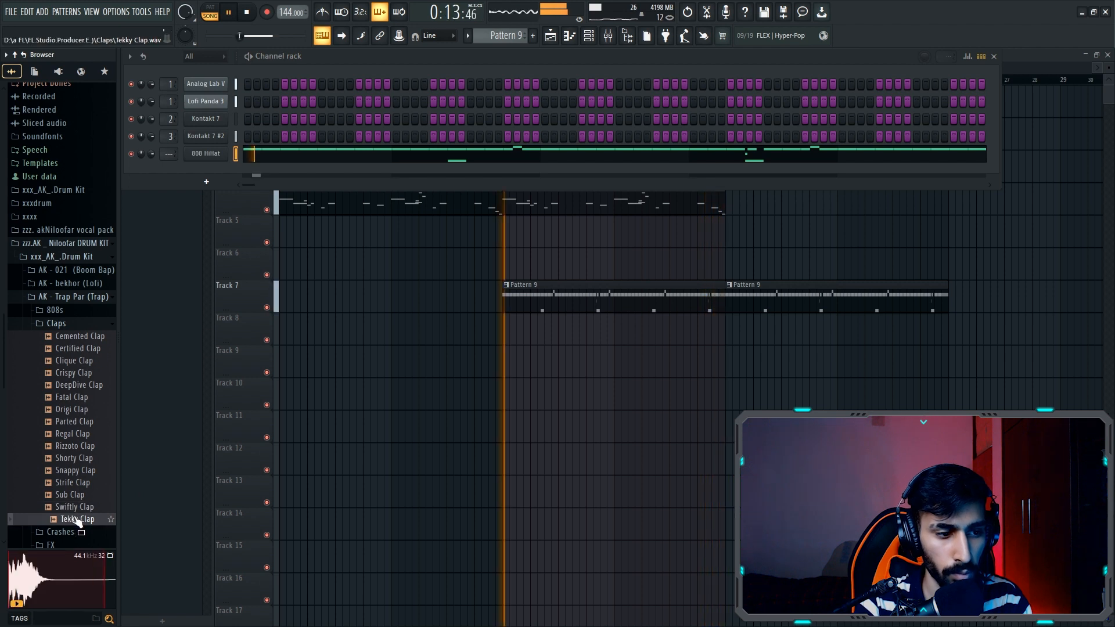
Step: Add Tekky Clap as a new channel below 808 HiHat and turn off its sampler's loop points
left_click_drag(77, 521, 210, 169)
left_click(206, 171)
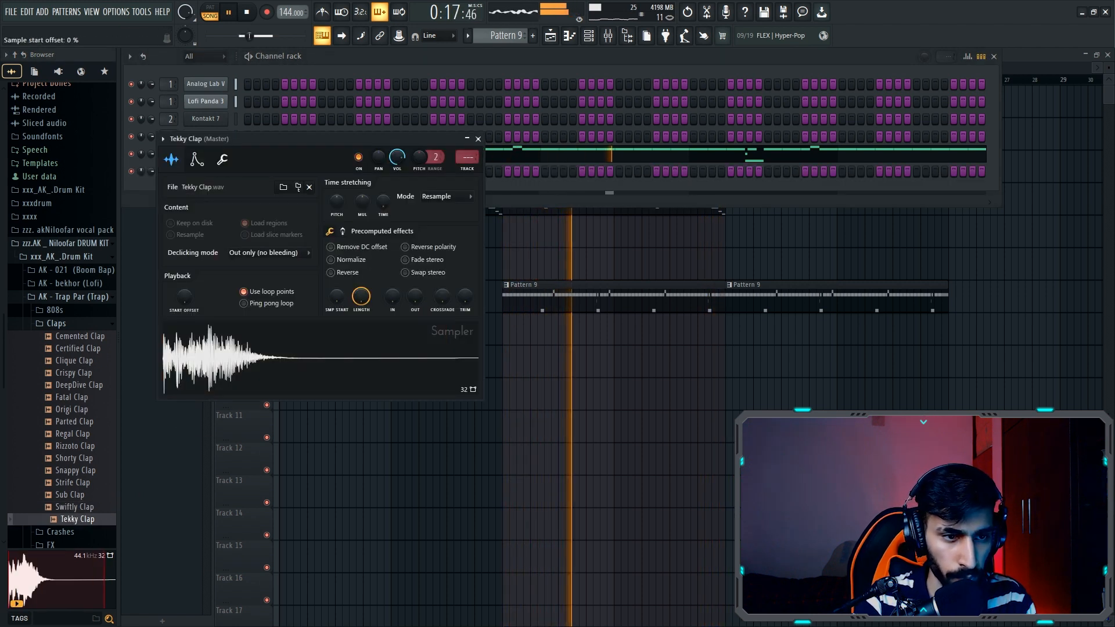
left_click(271, 292)
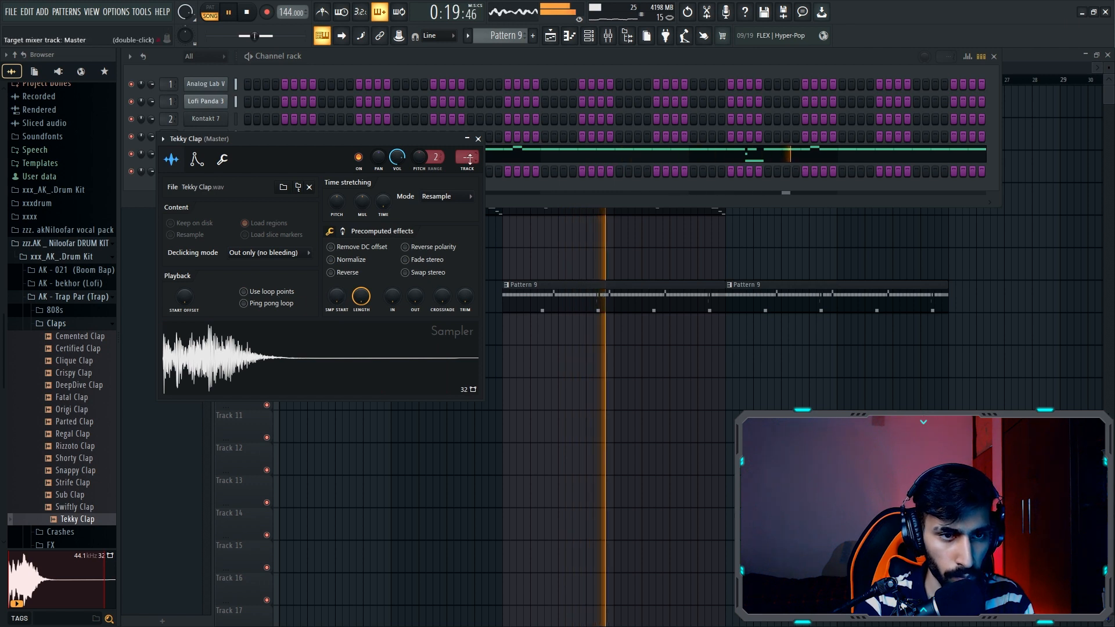
left_click(479, 139)
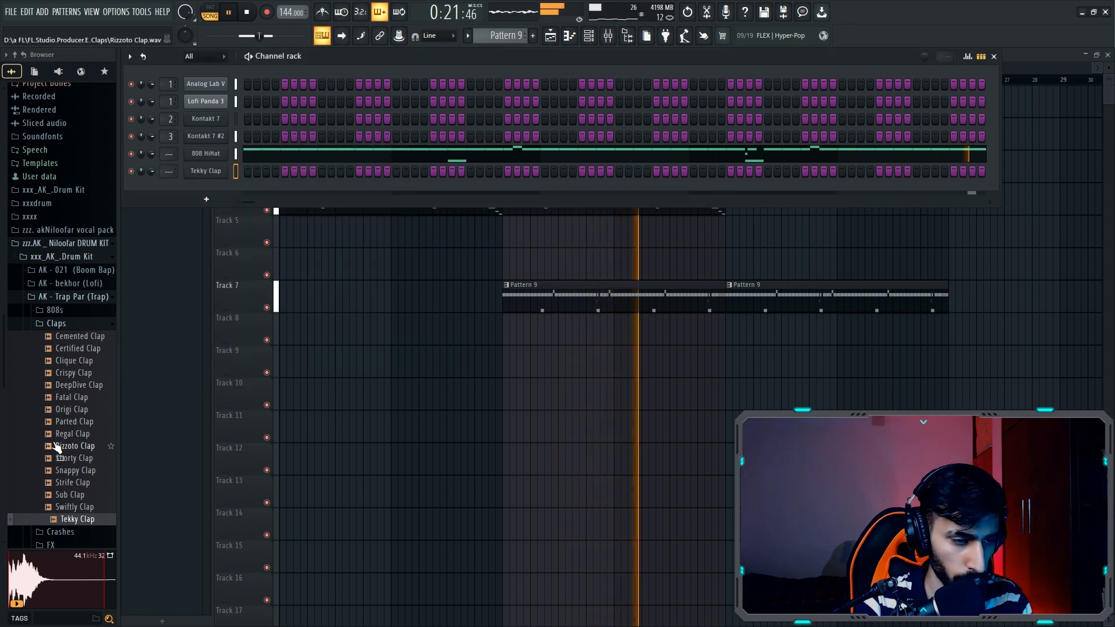
Step: Fill the Tekky Clap channel with a hit every 16 steps, rotated to fall on the ninth step of each bar
right_click(227, 168)
mouse_move(304, 216)
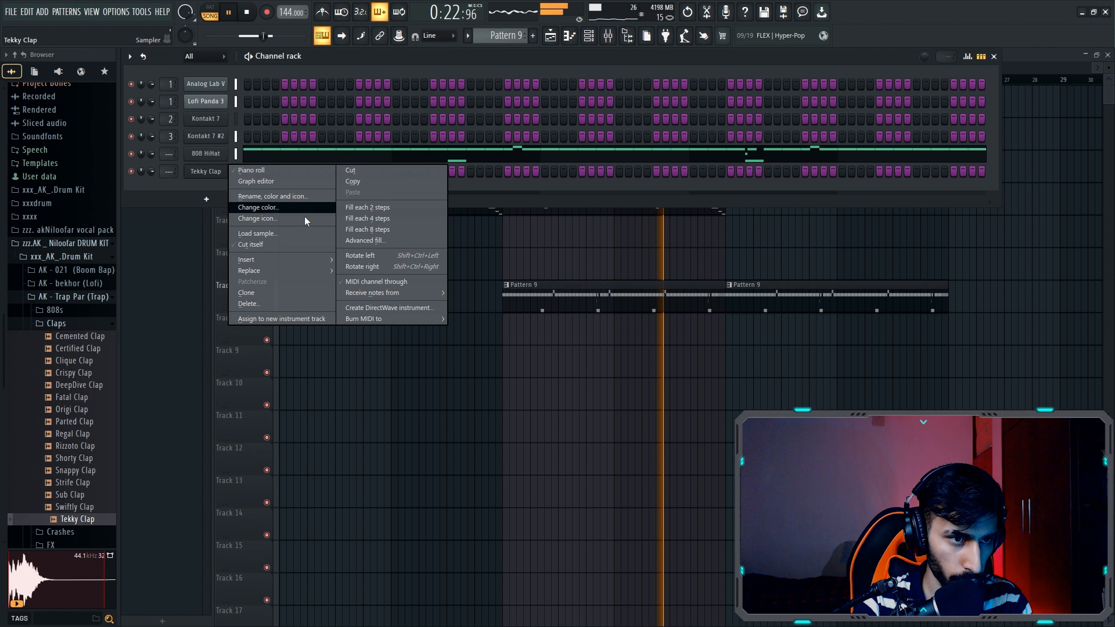
left_click(385, 239)
left_click_drag(615, 425, 615, 404)
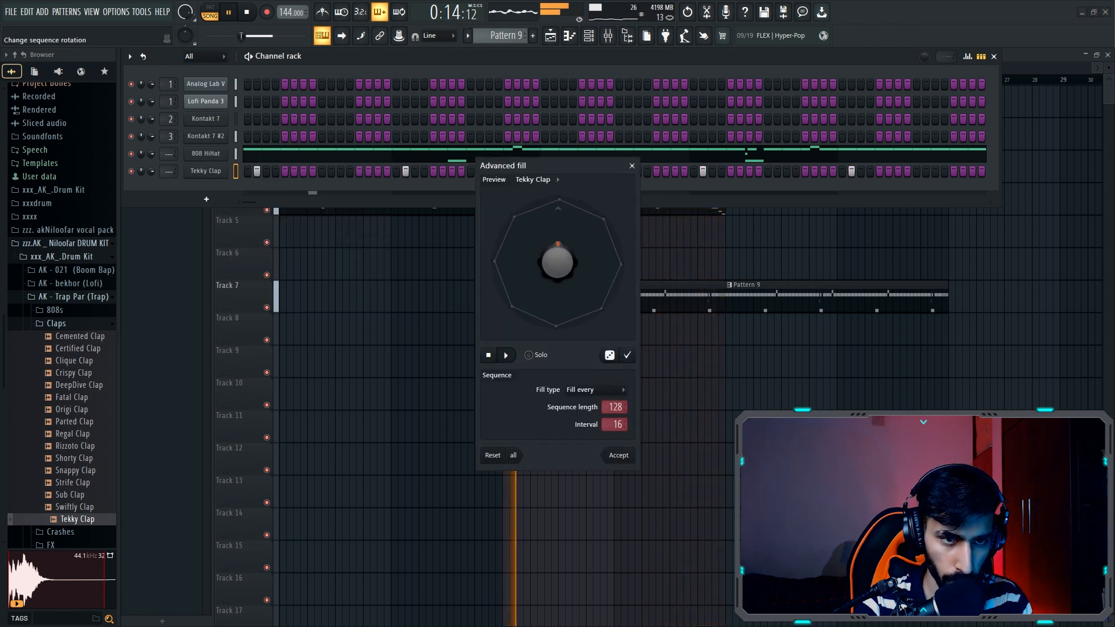
left_click(629, 457)
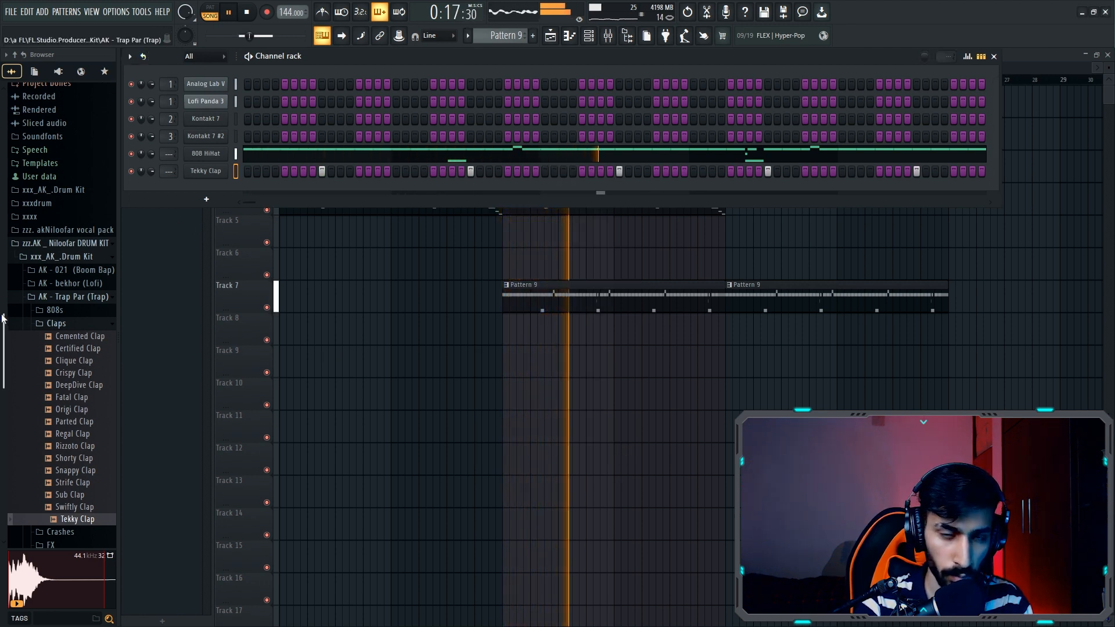
Step: Audition samples in the trap kit's Hi Hats folder and replace the 808 HiHat channel's sample with Fatal Hi-Hat
left_click(56, 323)
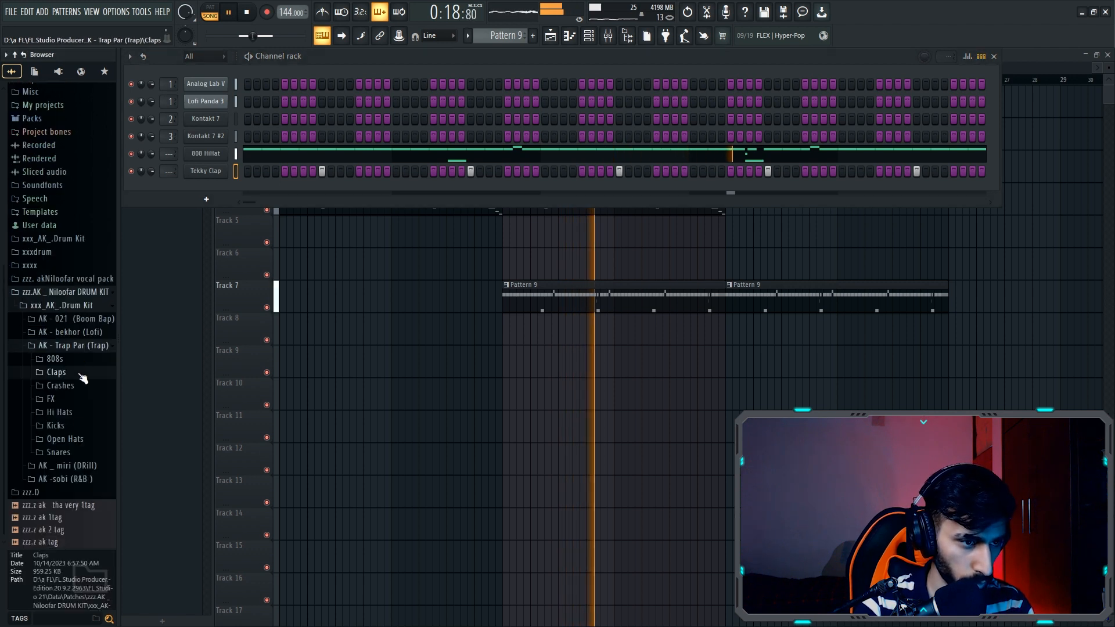
left_click(61, 414)
left_click(75, 450)
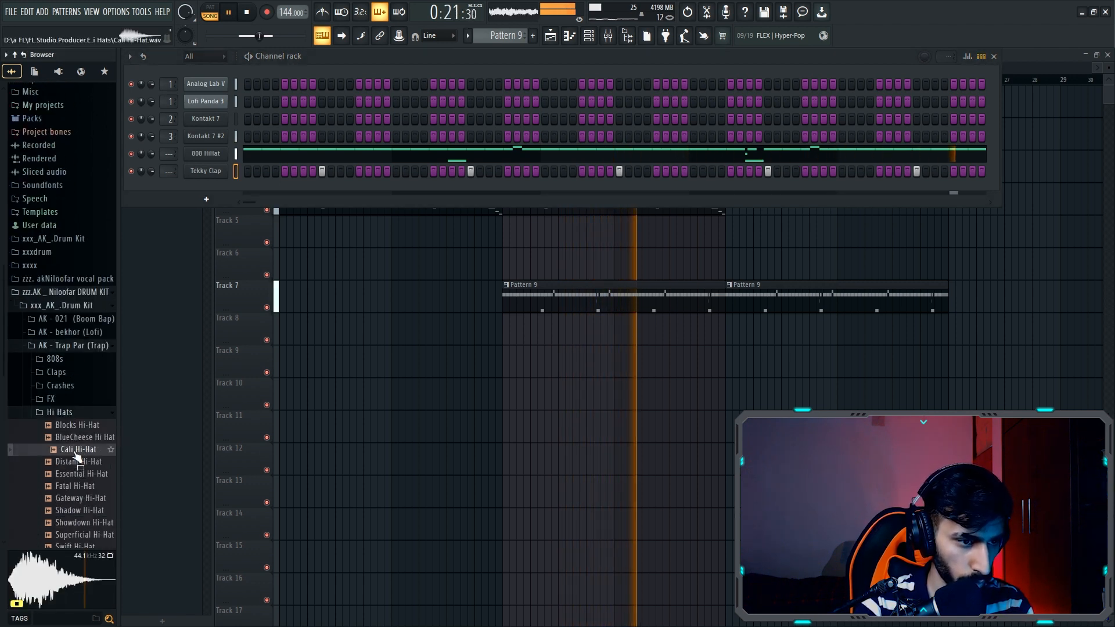
left_click(75, 461)
left_click(79, 474)
left_click(78, 486)
left_click_drag(79, 486, 209, 155)
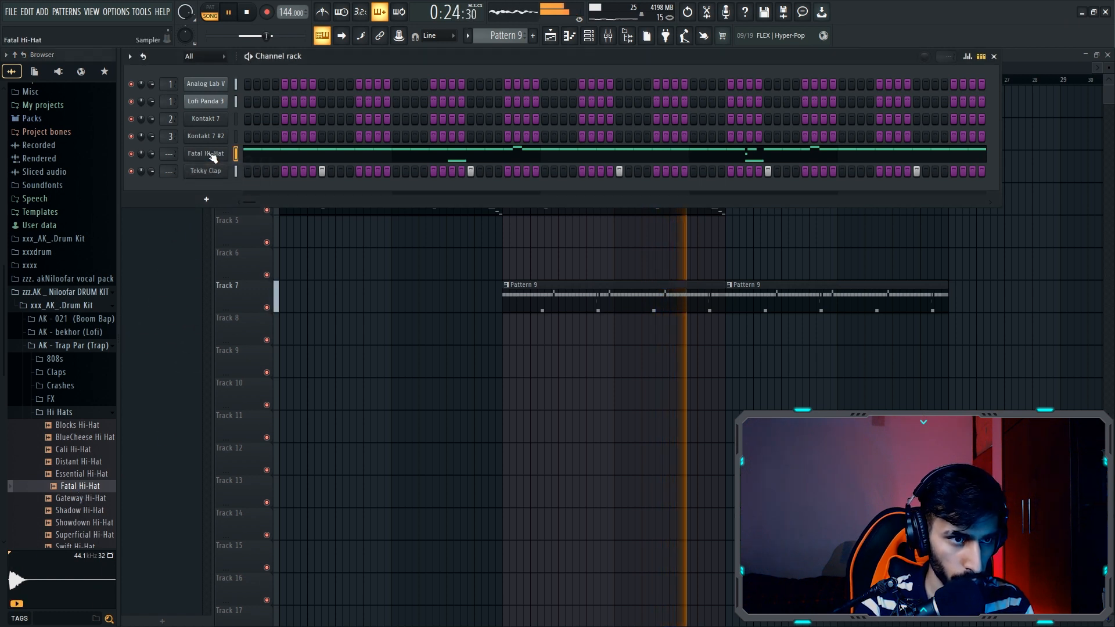
Step: Audition the remaining hi-hats from Gateway to Topple and add Swift Hi-Hat as a new channel below Fatal Hi-Hat
left_click(77, 497)
left_click(82, 510)
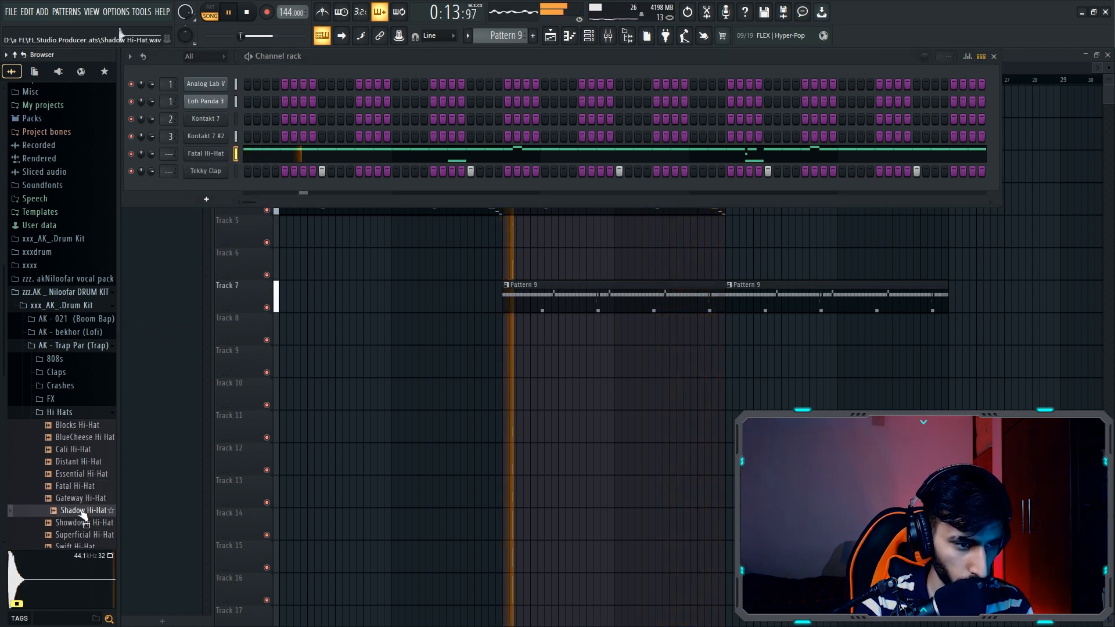
scroll(82, 498, "down", 2)
left_click(81, 475)
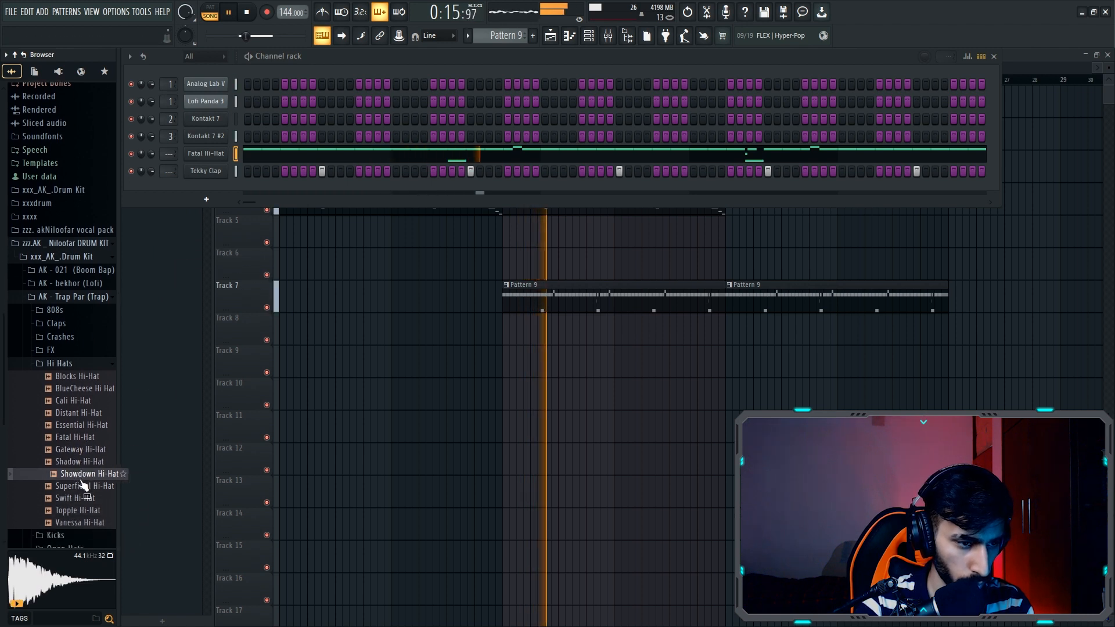
left_click(81, 485)
left_click(82, 498)
scroll(82, 499, "down", 1)
left_click(79, 486)
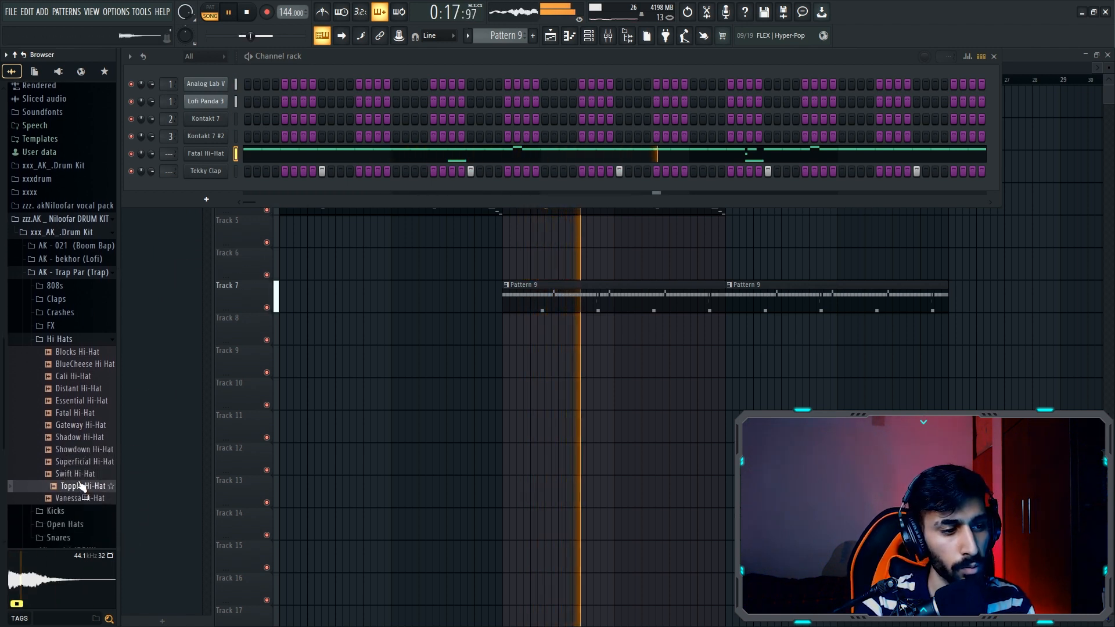
left_click(80, 473)
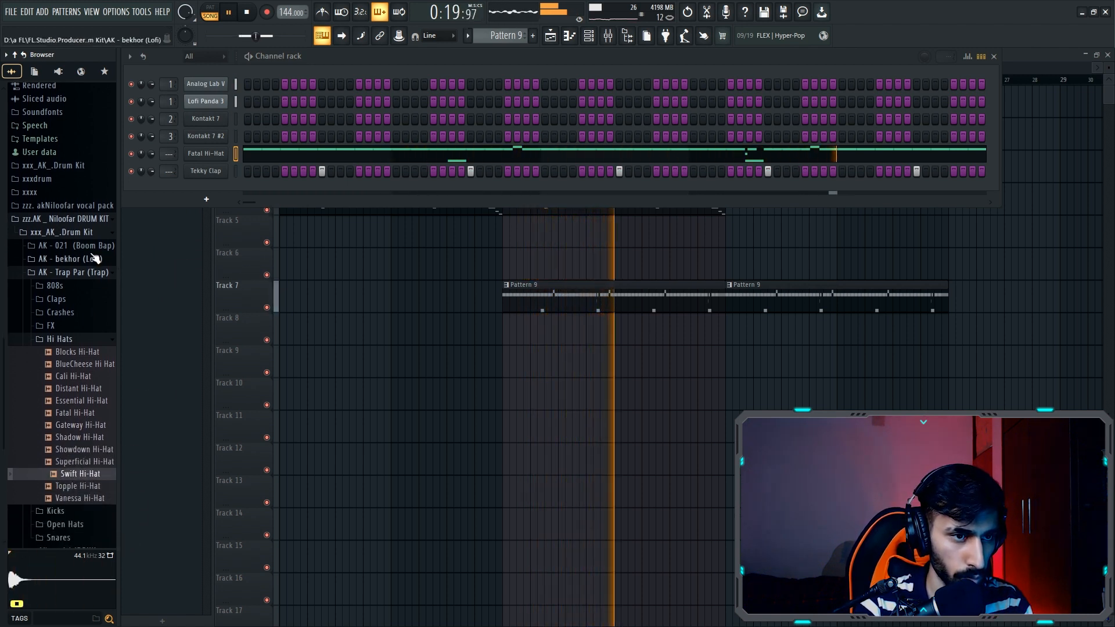
left_click_drag(80, 474, 207, 164)
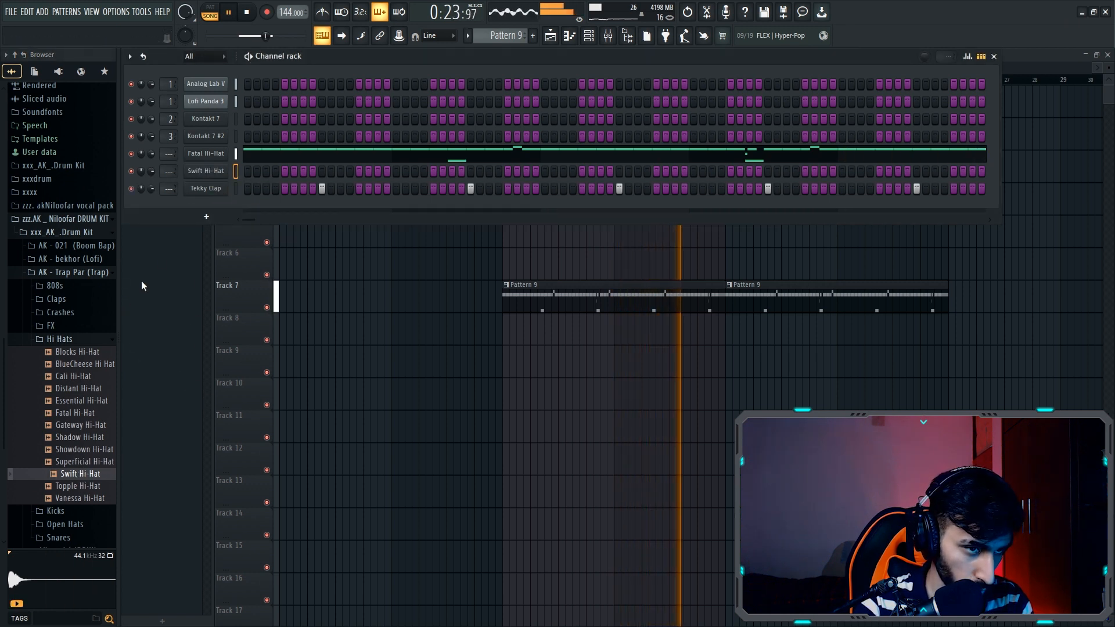
Step: Audition Bandade Kick and Clunky Kick from the Kicks folder and add Clunky Kick (C) as a channel above Fatal Hi-Hat
left_click(59, 343)
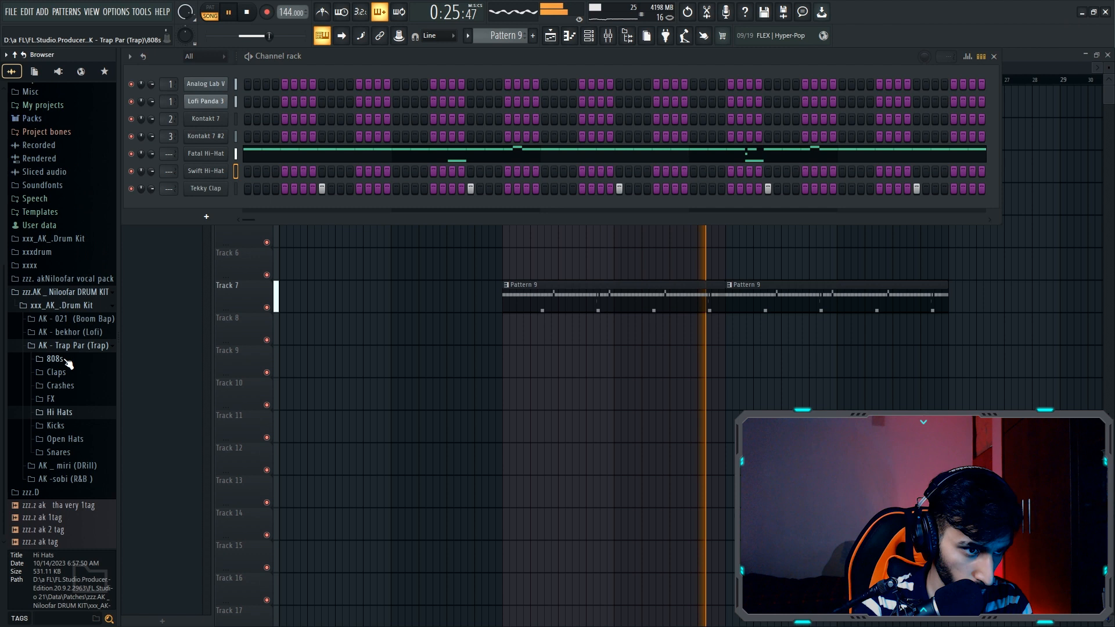
left_click(56, 426)
left_click(71, 470)
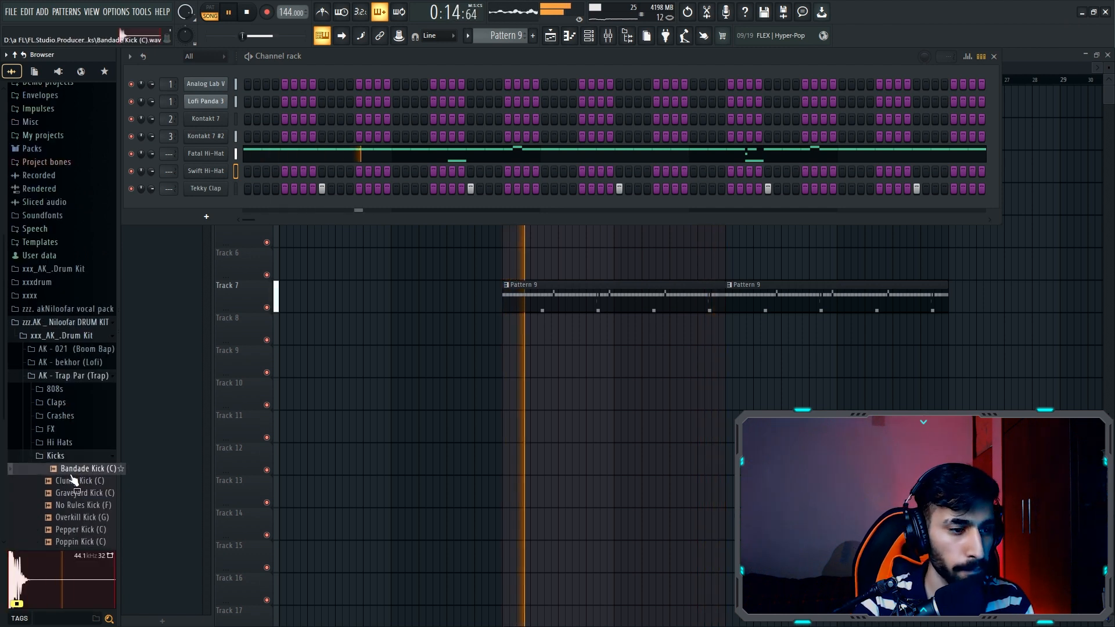
left_click(75, 481)
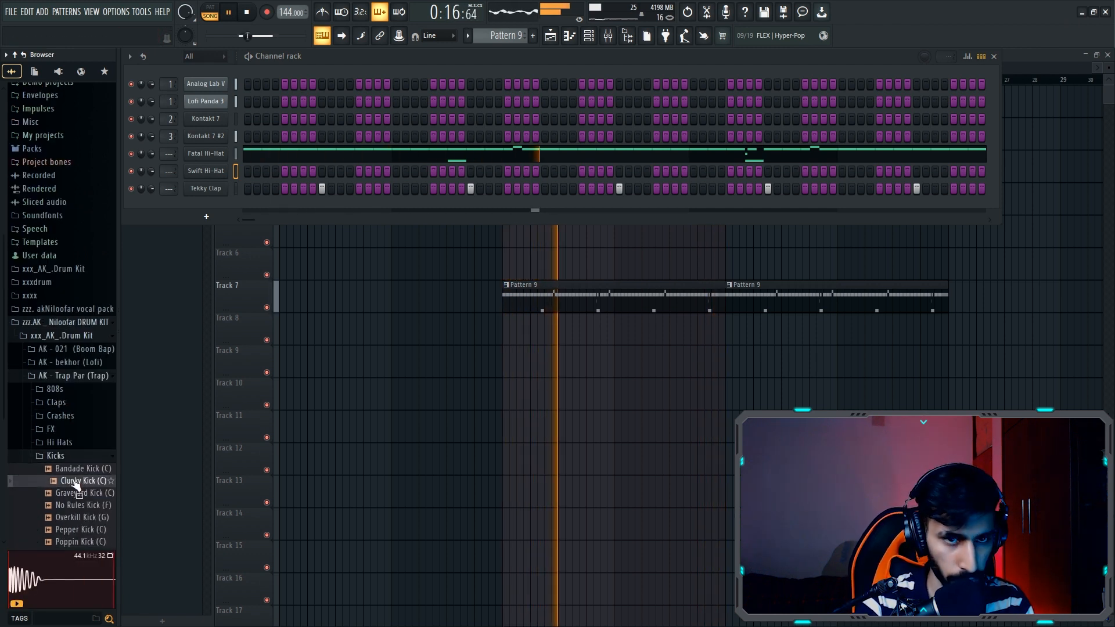
left_click_drag(76, 486, 214, 146)
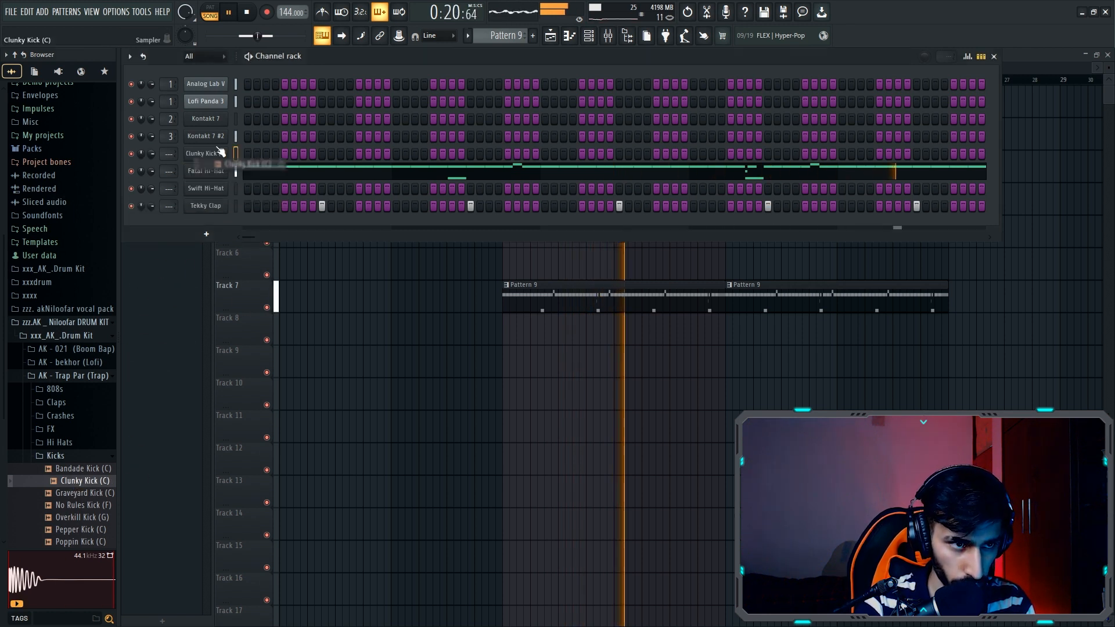
Step: Turn off looping in the Clunky Kick (C) sampler and boost the sample's gain with the precomputed effects
left_click(205, 153)
left_click(286, 334)
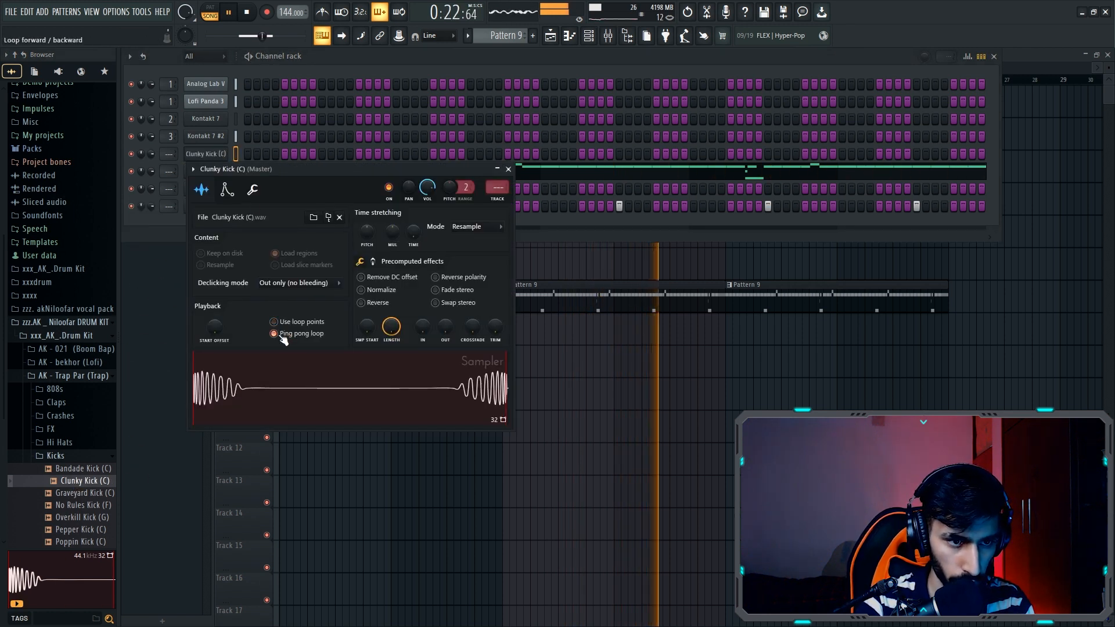
left_click(282, 335)
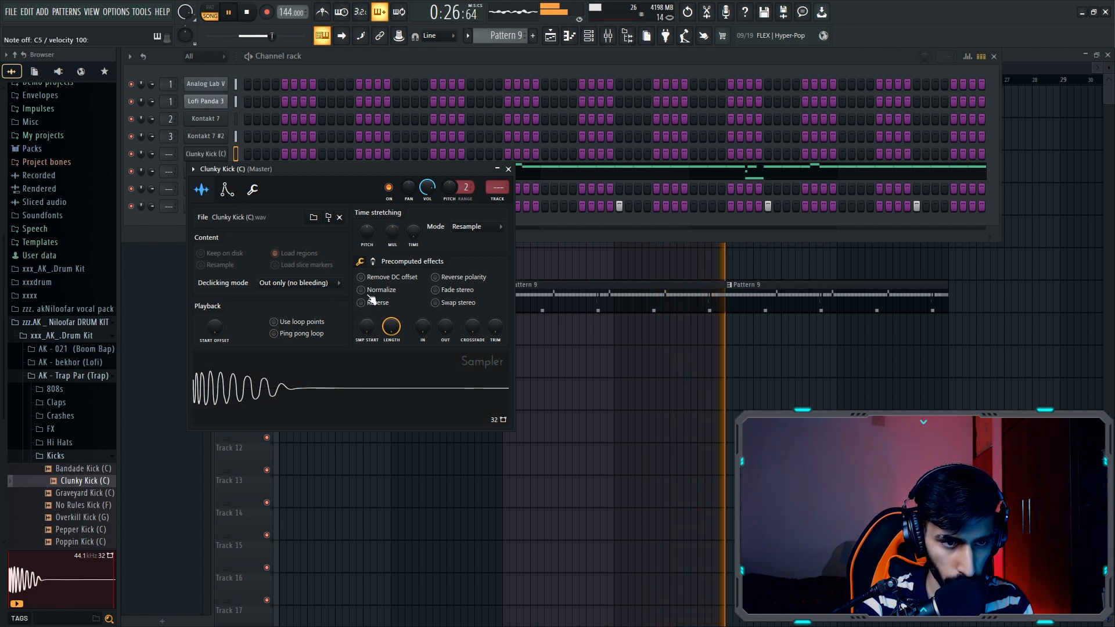
left_click(373, 262)
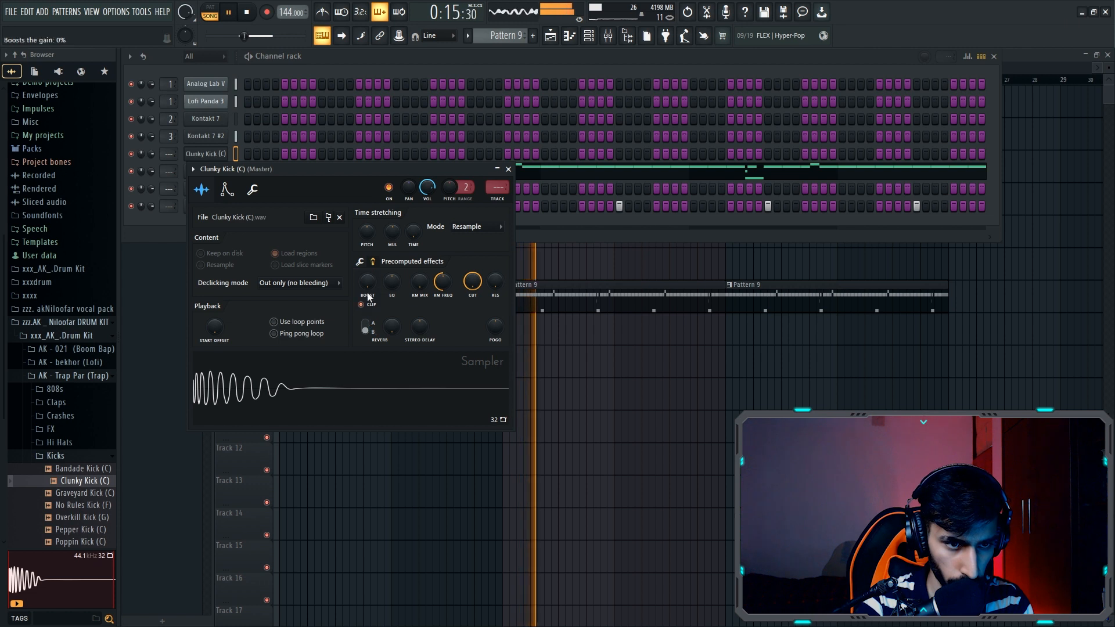
left_click_drag(367, 282, 367, 289)
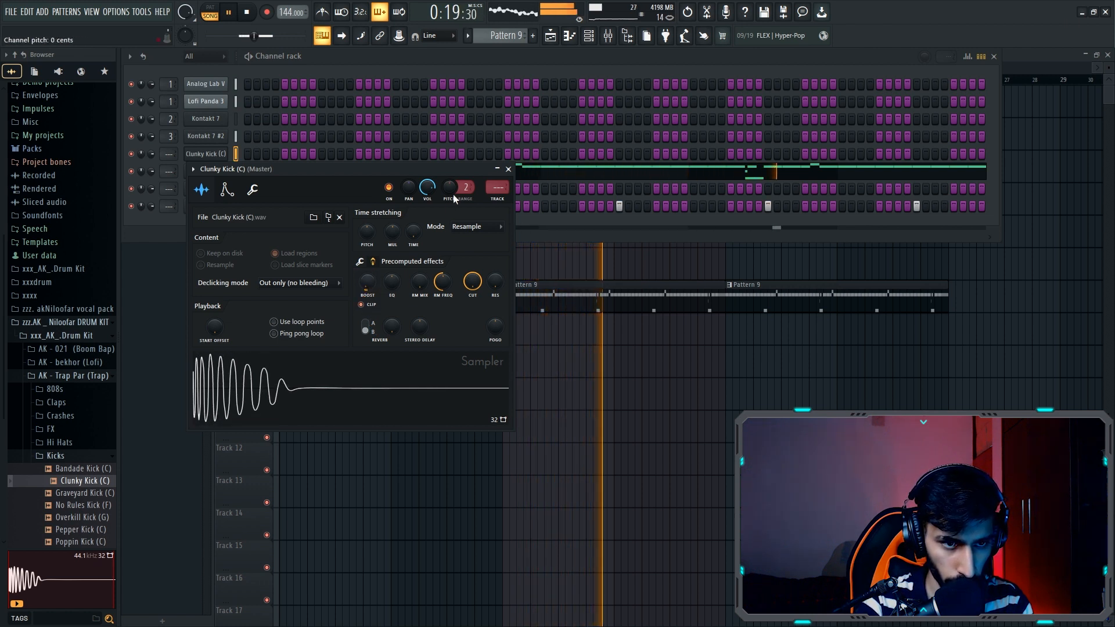
left_click(509, 169)
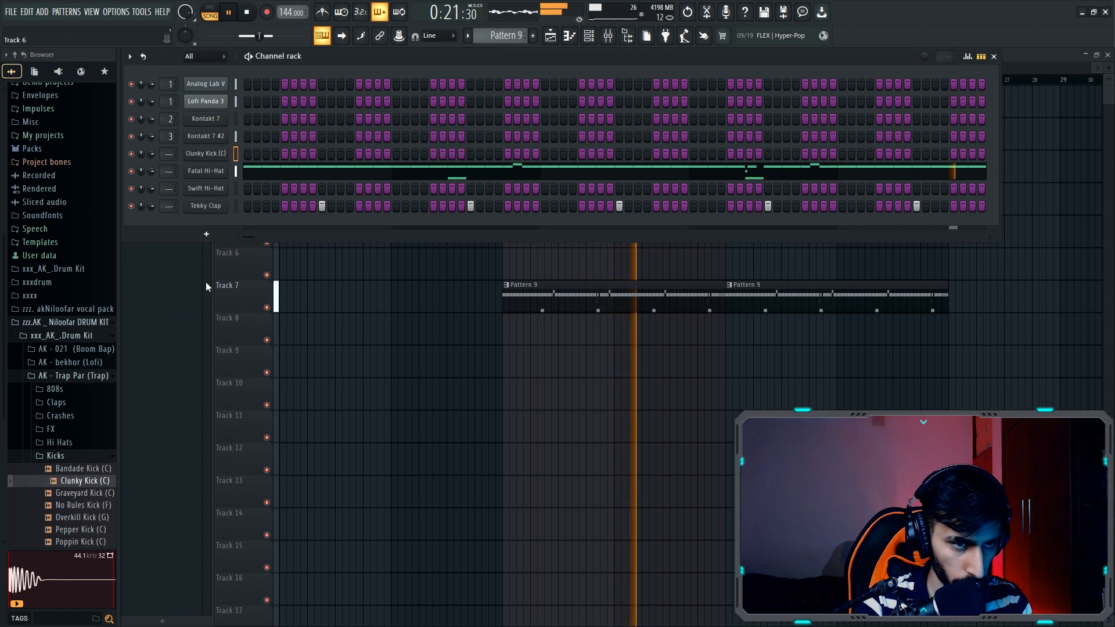
Step: Audition samples in the Open Hats folder and add Combo Open Hat as a new channel
left_click(55, 456)
left_click(65, 469)
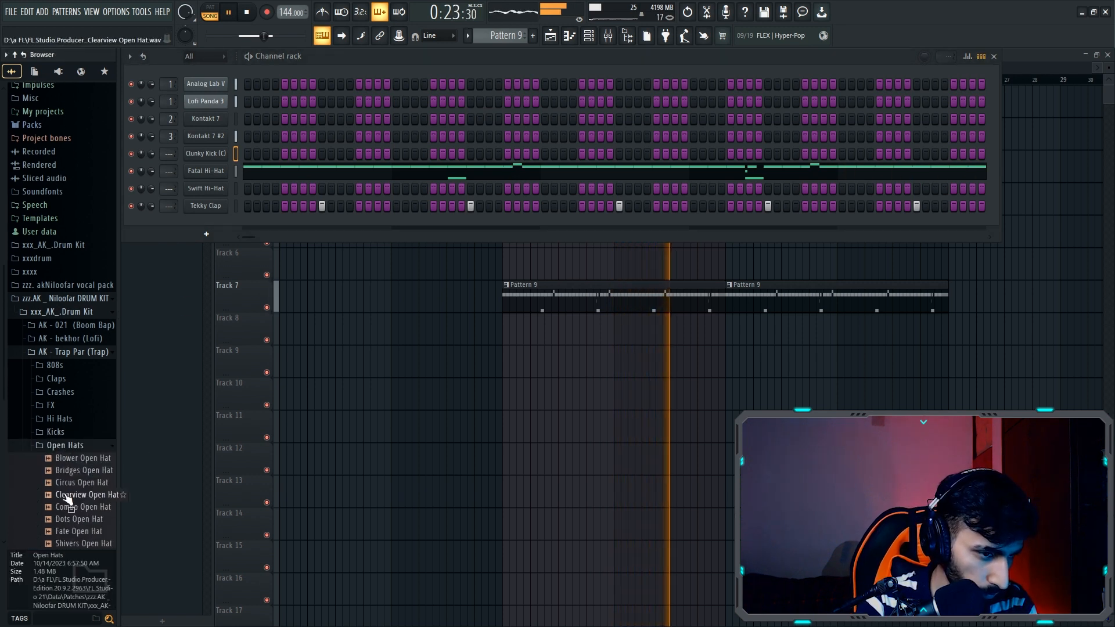
left_click(78, 478)
scroll(77, 473, "down", 1)
left_click(86, 465)
left_click(83, 485)
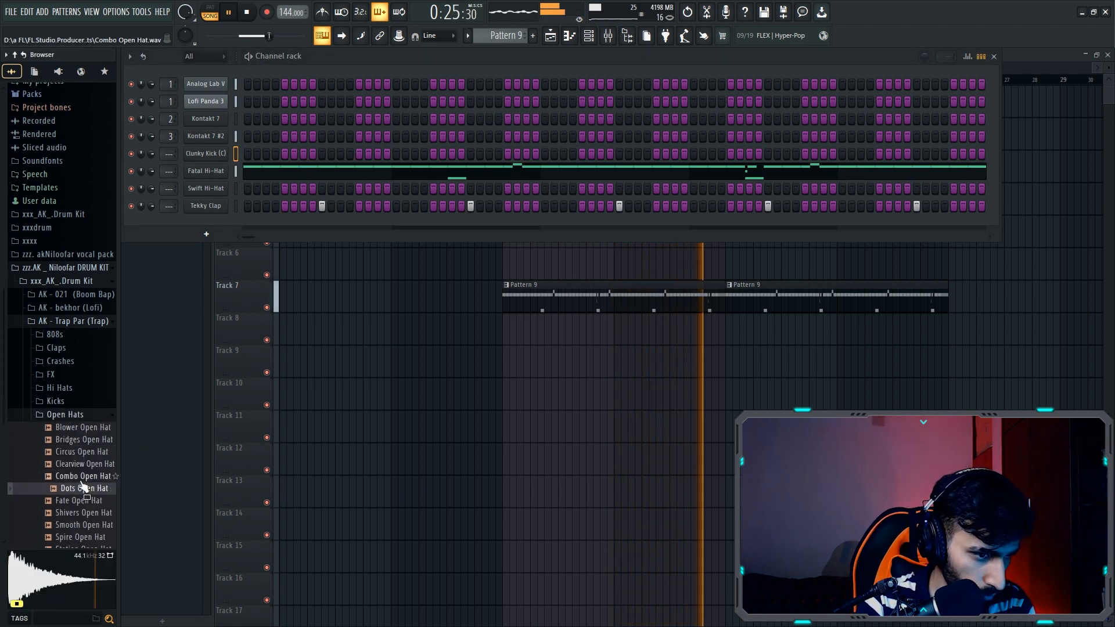
scroll(82, 485, "down", 1)
left_click(80, 453)
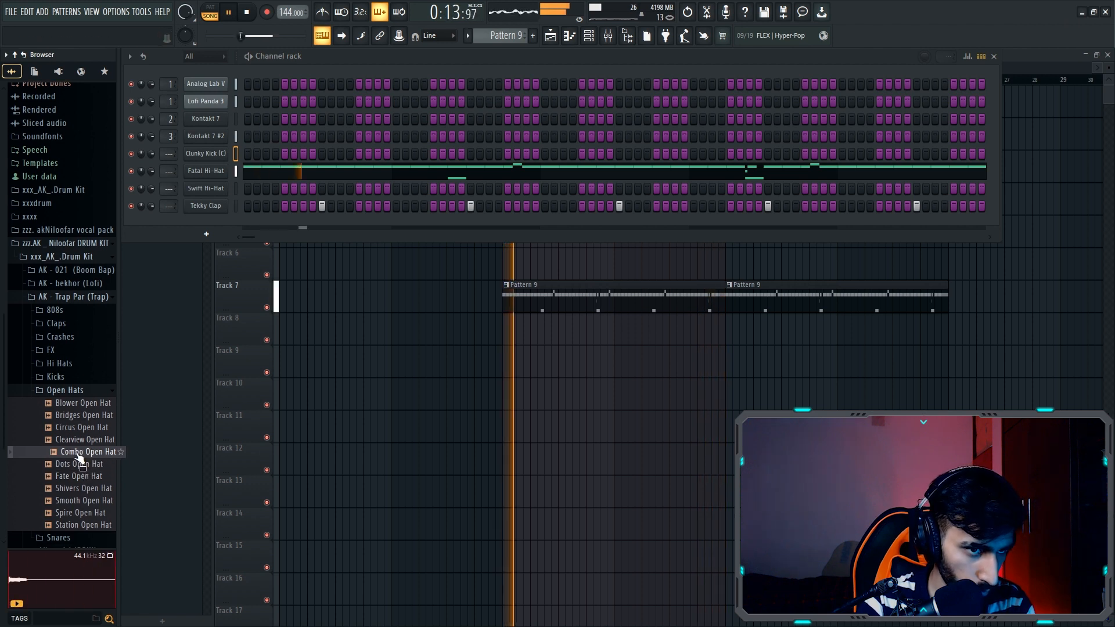
left_click_drag(79, 456, 218, 164)
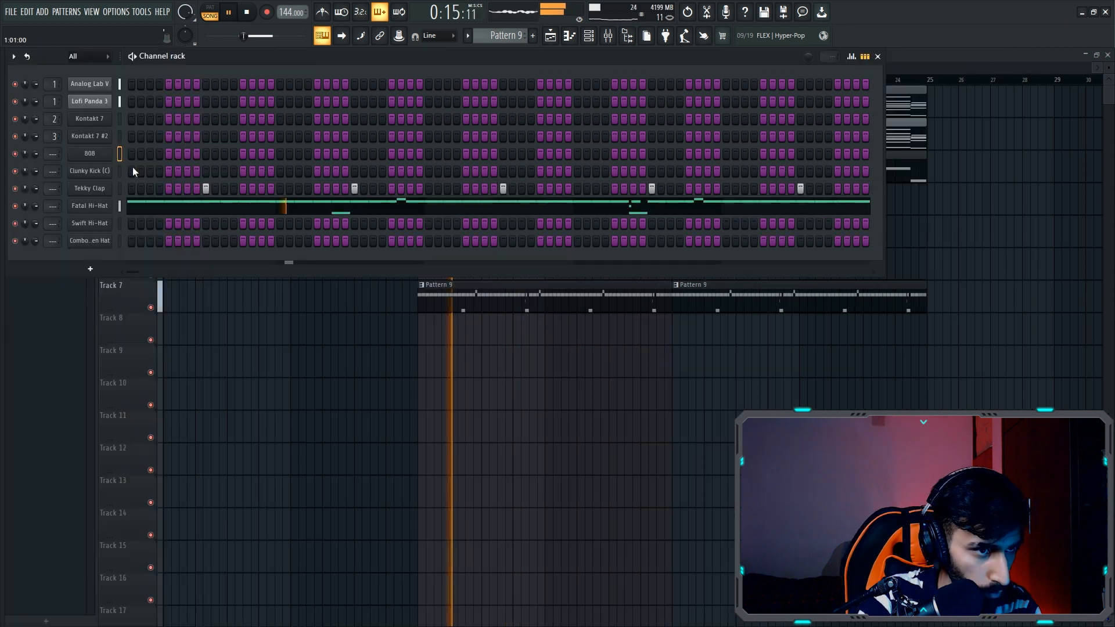
Step: Program Clunky Kick (C) hits in Pattern 9 on steps 1, 7, 13, 23, 29 and onward through step 77
left_click(133, 169)
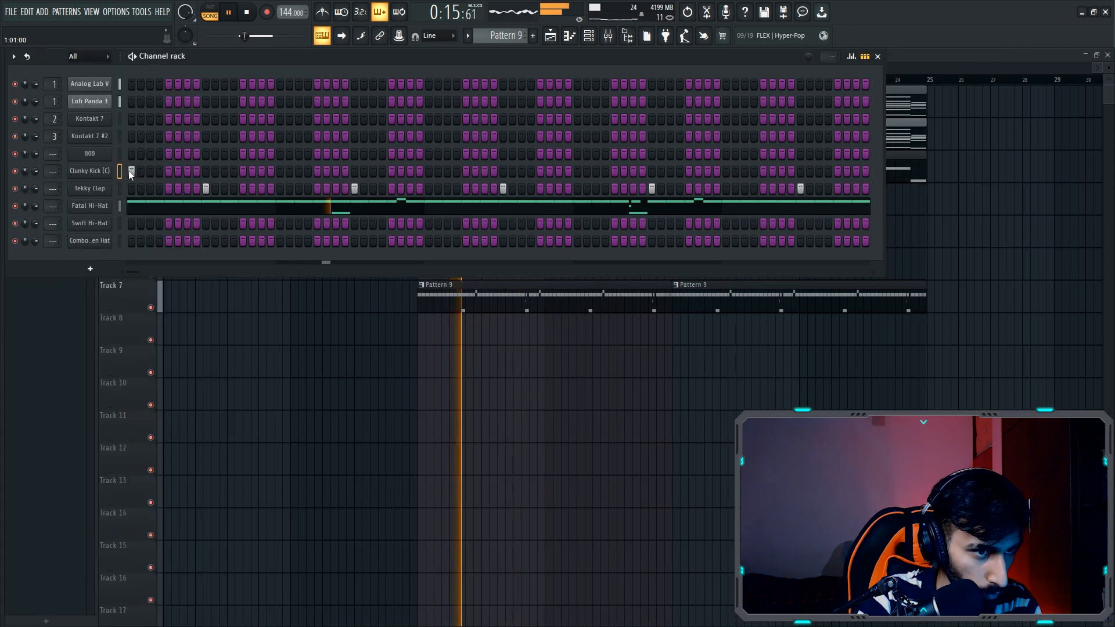
left_click(187, 171)
left_click(243, 170)
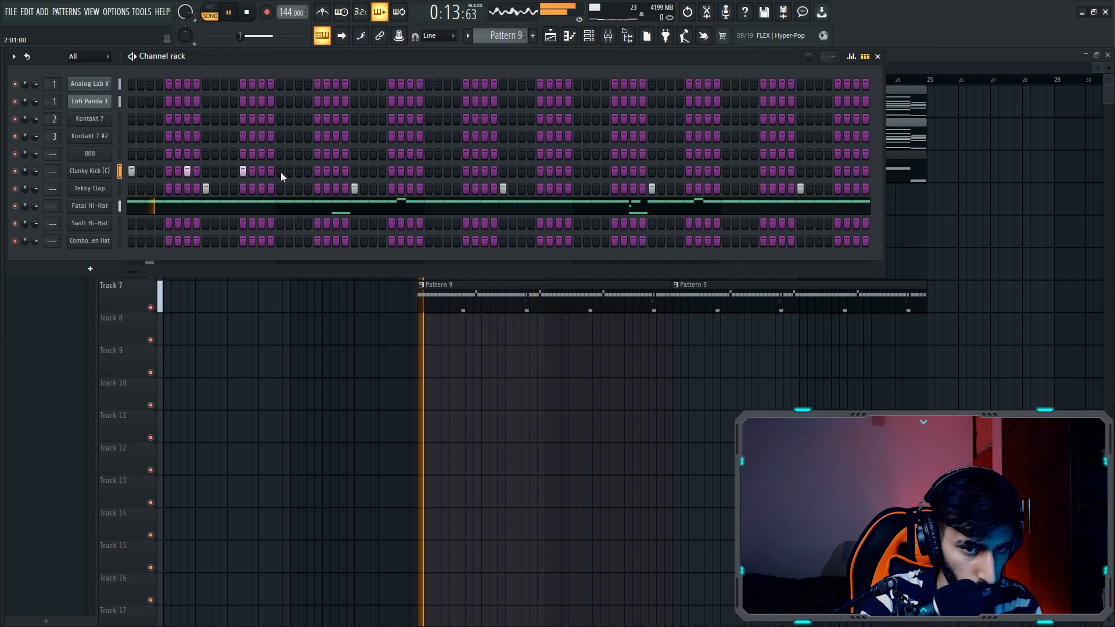
left_click(335, 172)
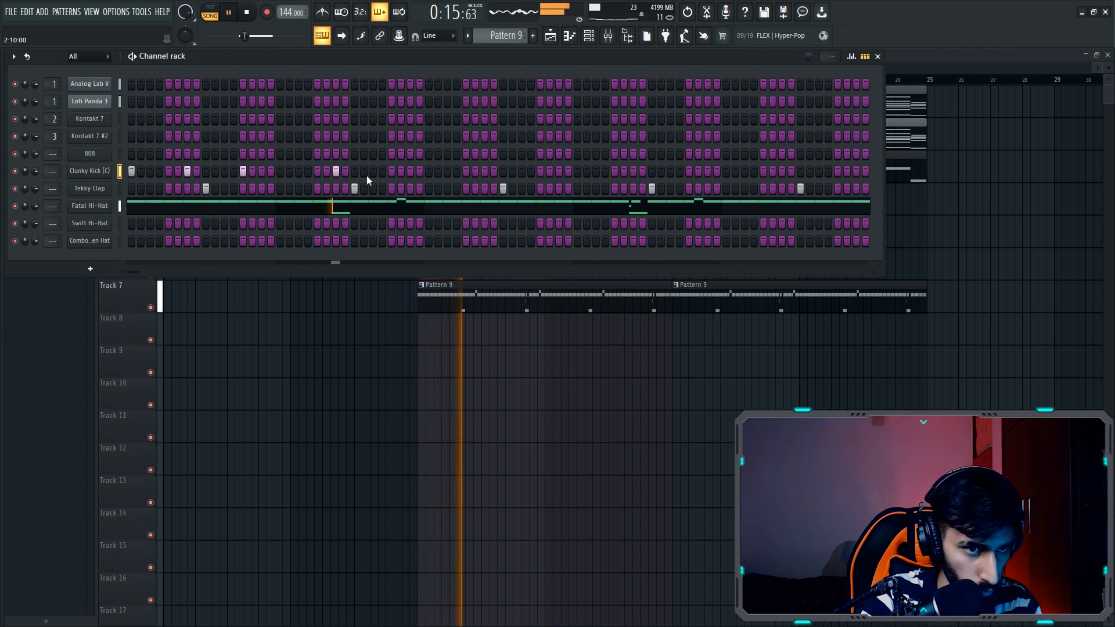
left_click(391, 171)
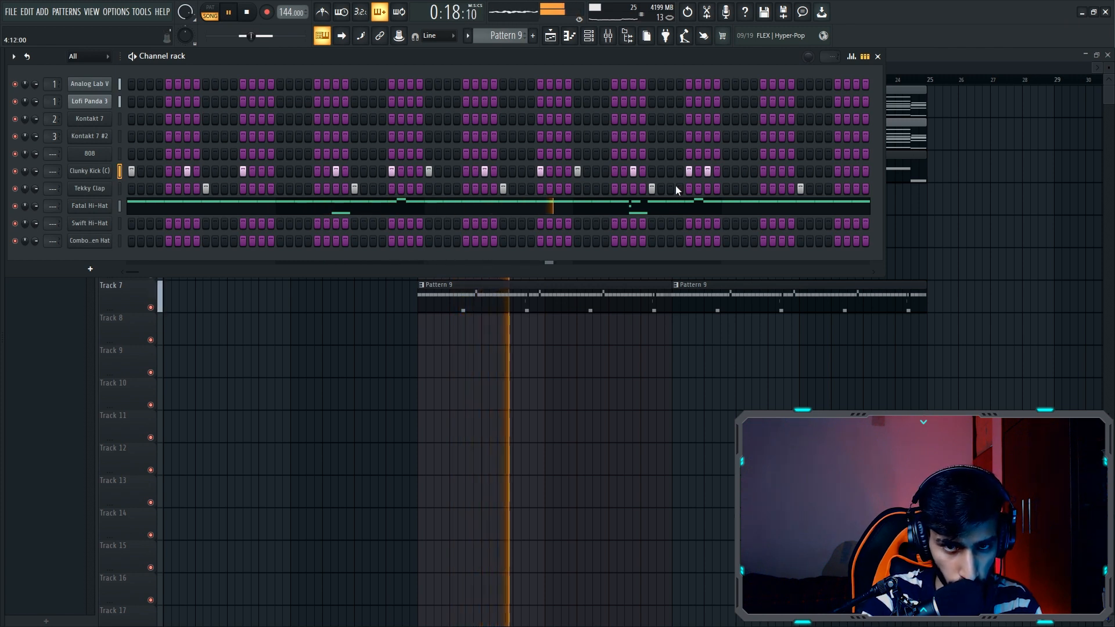
left_click(725, 172)
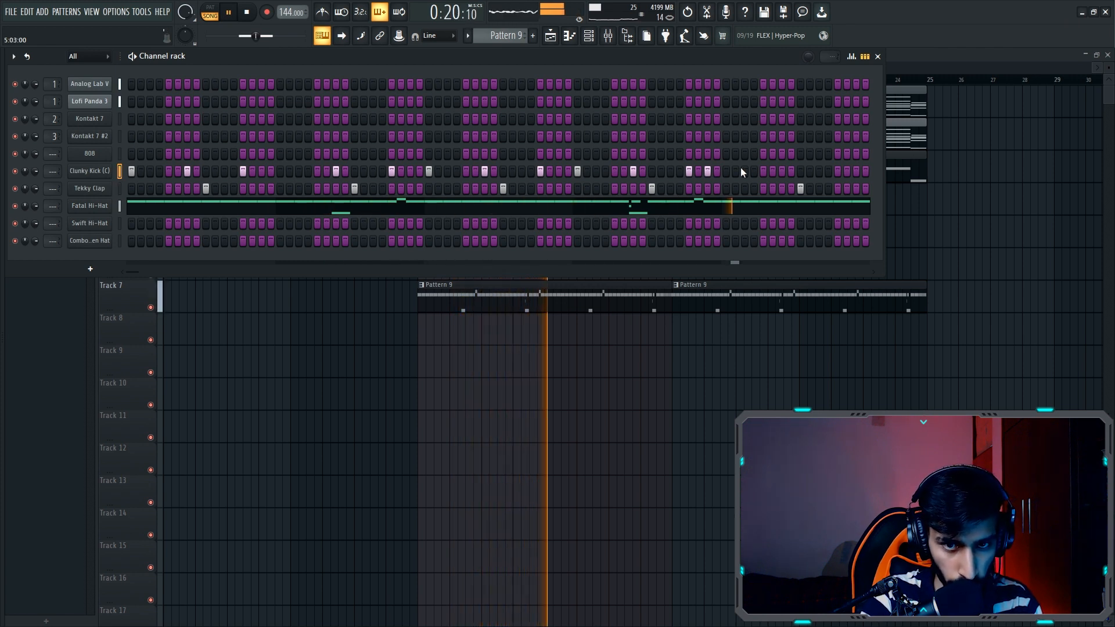
key("space")
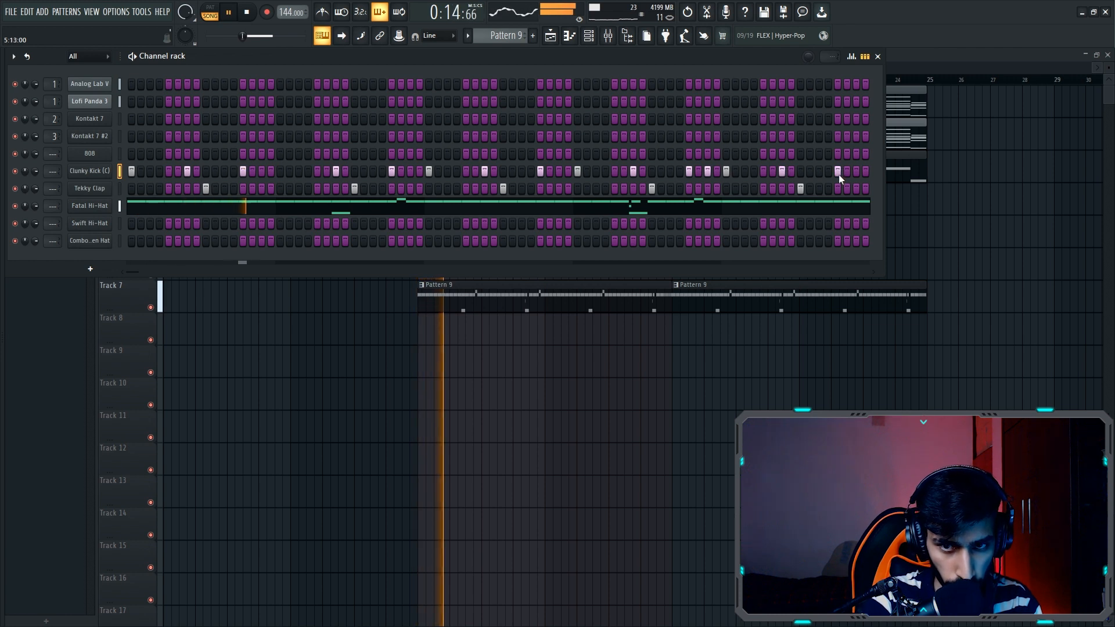
Step: Open Clunky Kick (C) in the piano roll and delete the three kick notes in bar 5
right_click(109, 170)
left_click(154, 172)
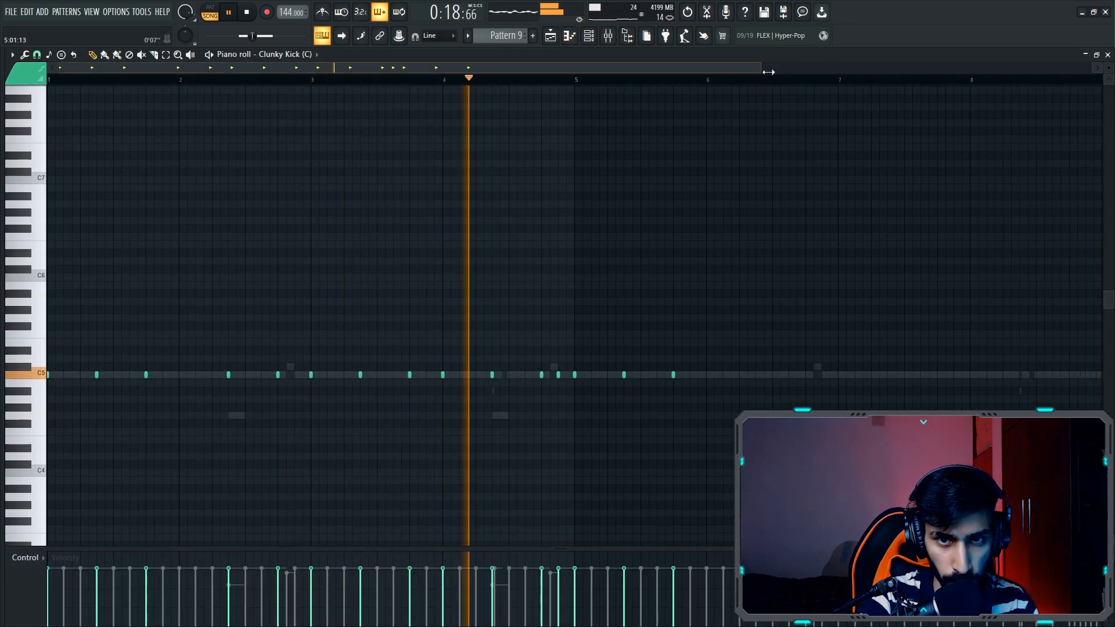
left_click_drag(768, 72, 865, 71)
key("space")
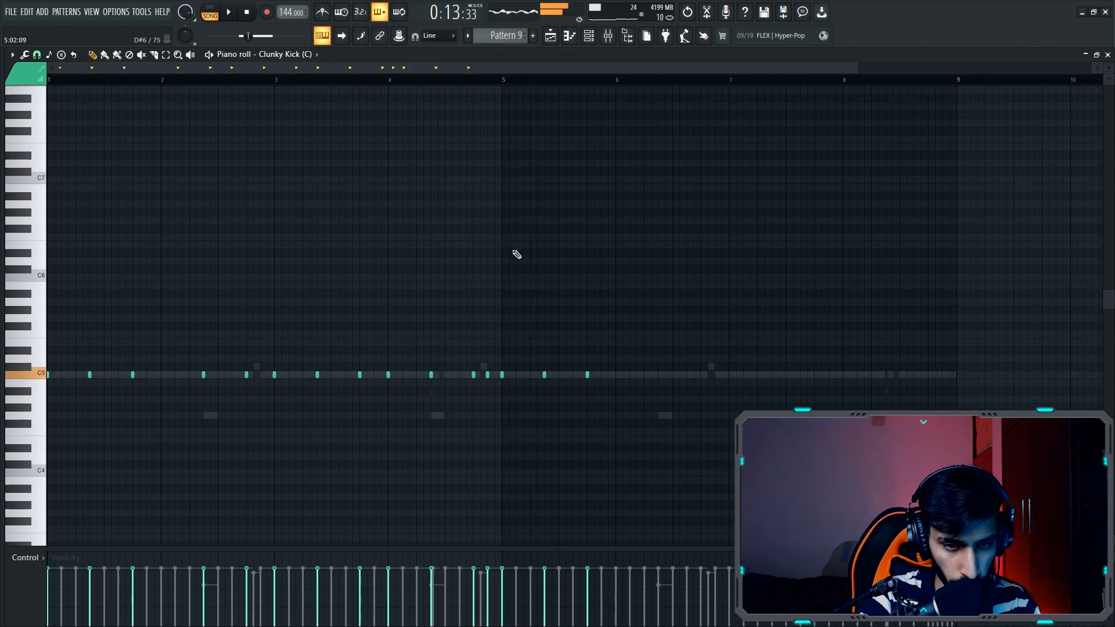
key("space")
right_click(587, 375)
right_click(544, 375)
right_click(501, 375)
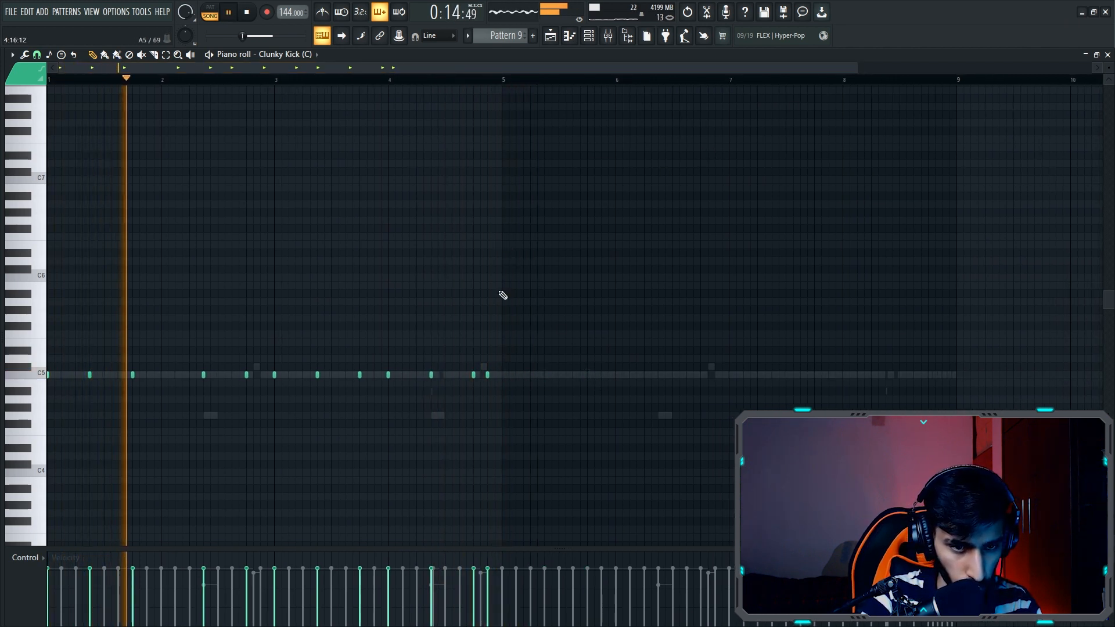
Step: Select the first four bars of kick notes and duplicate them into bars 5 to 8
left_click_drag(505, 80, 49, 80)
key("space")
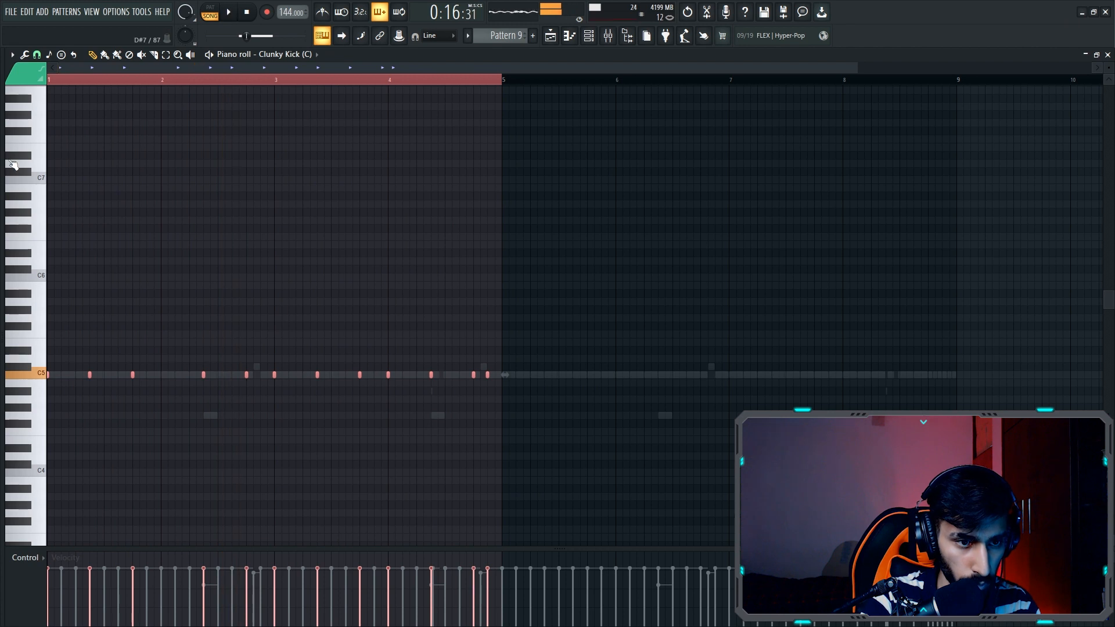
key("ctrl+b")
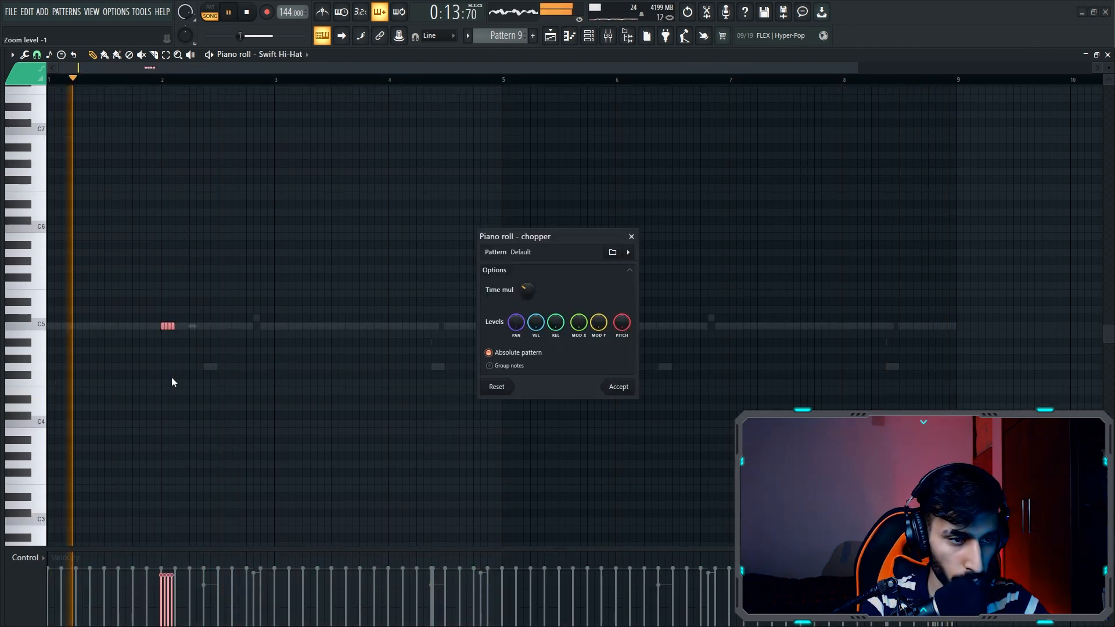
Step: Chop the Swift Hi-Hat note at the start of bar 2 into a roll and ramp its velocities upward
left_click(619, 387)
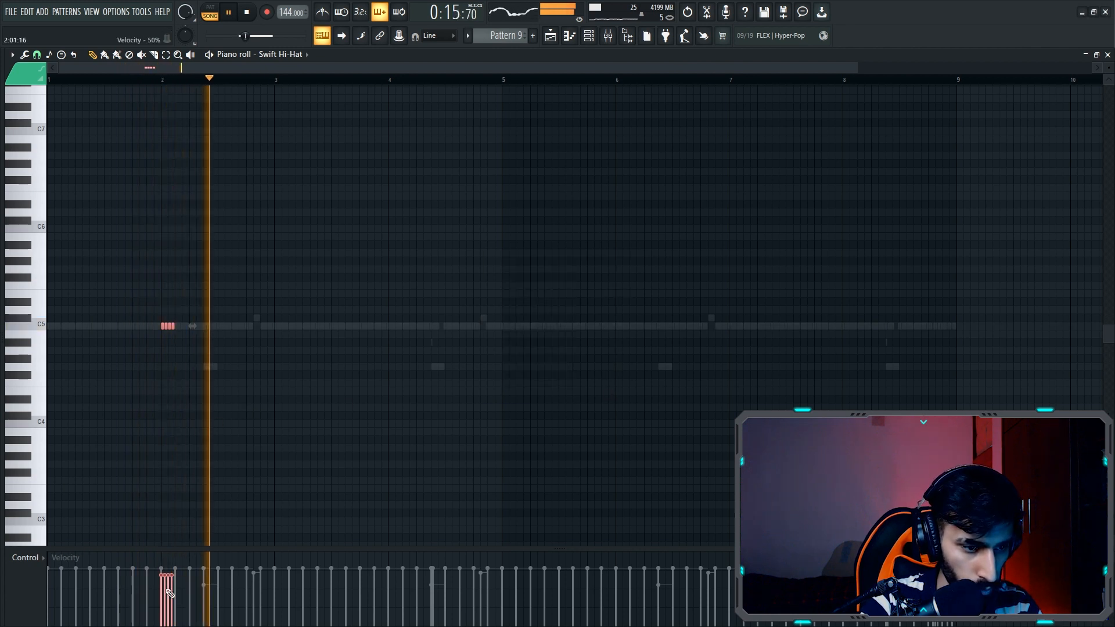
left_click_drag(161, 604, 173, 594)
left_click(203, 432, "ctrl")
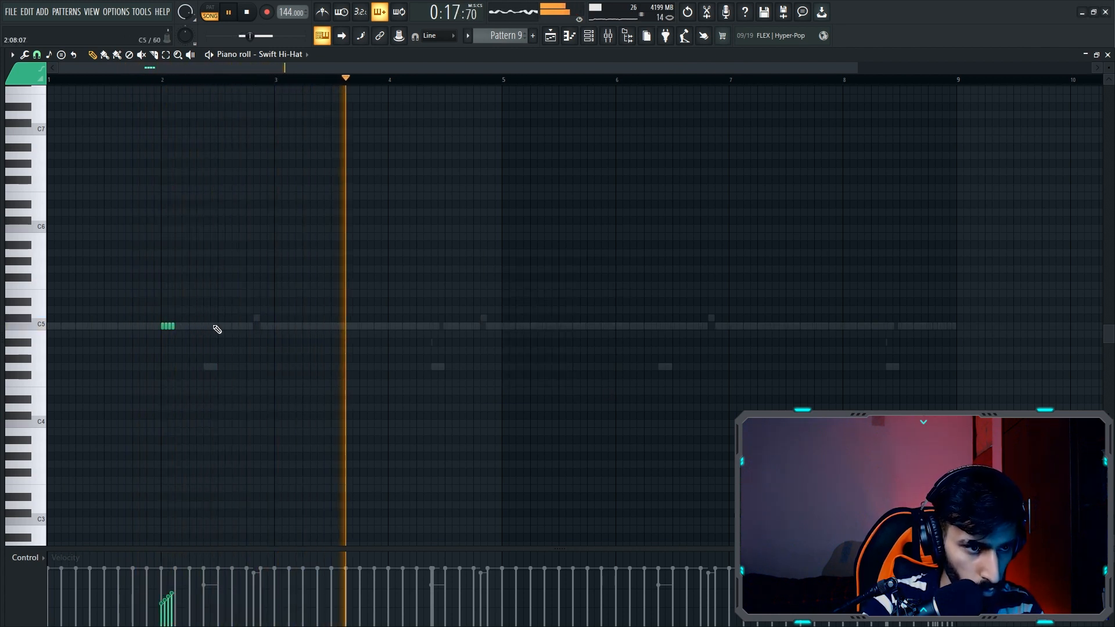
Step: Copy the Swift Hi-Hat roll from bar 2 to beats 3 and 4 of bar 5
key("ctrl+a")
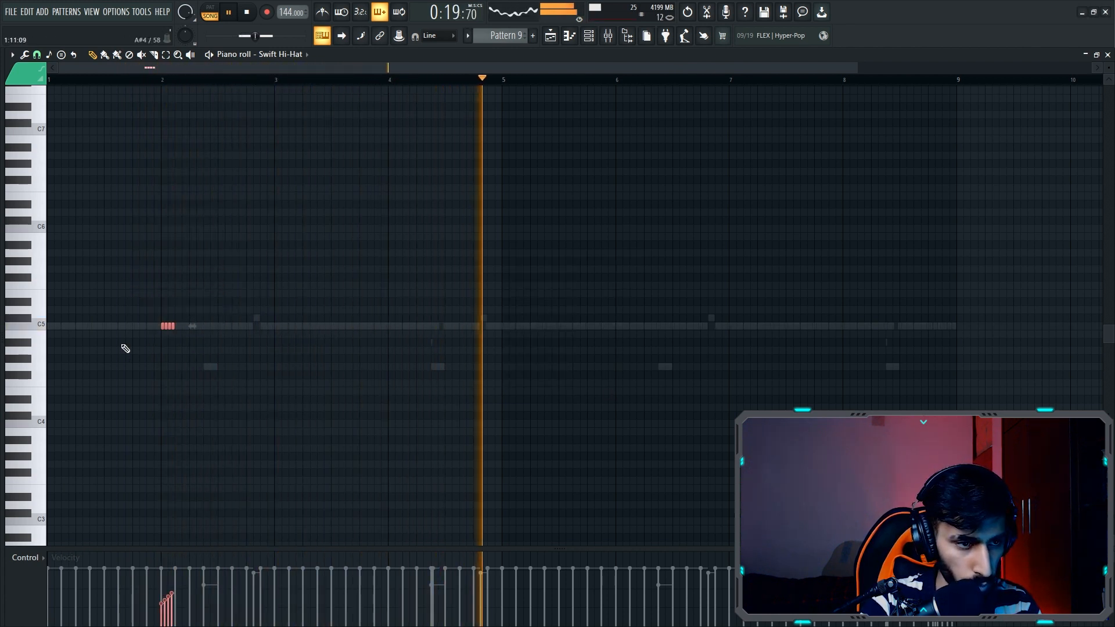
left_click_drag(168, 326, 579, 327)
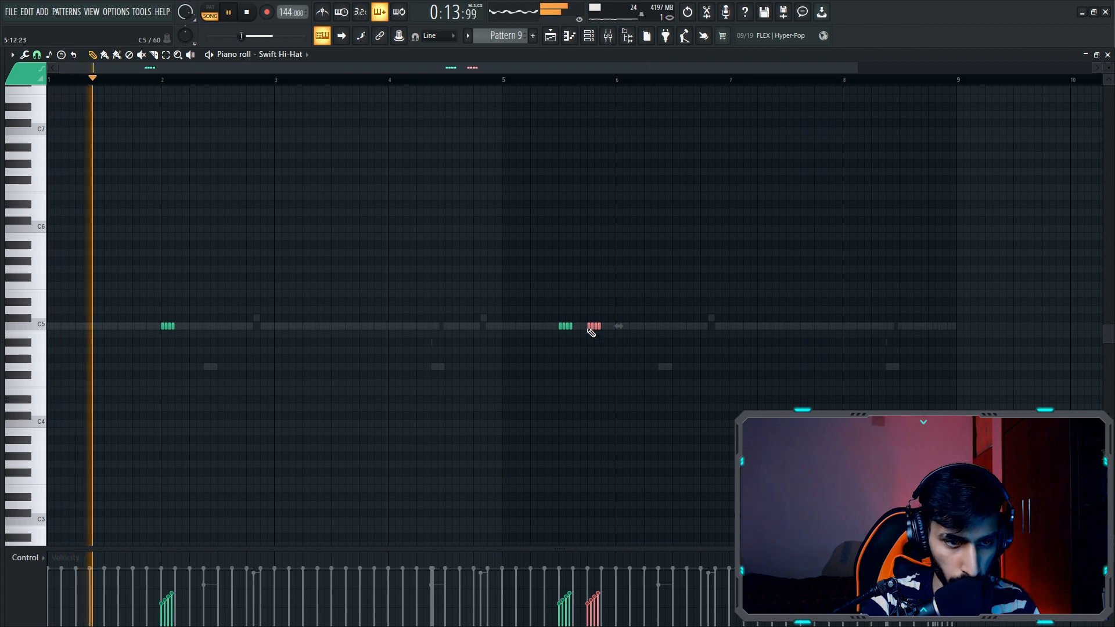
Step: Lower both bar 5 hi-hat rolls by four semitones and give each one a rising velocity ramp
left_click_drag(604, 307, 573, 353)
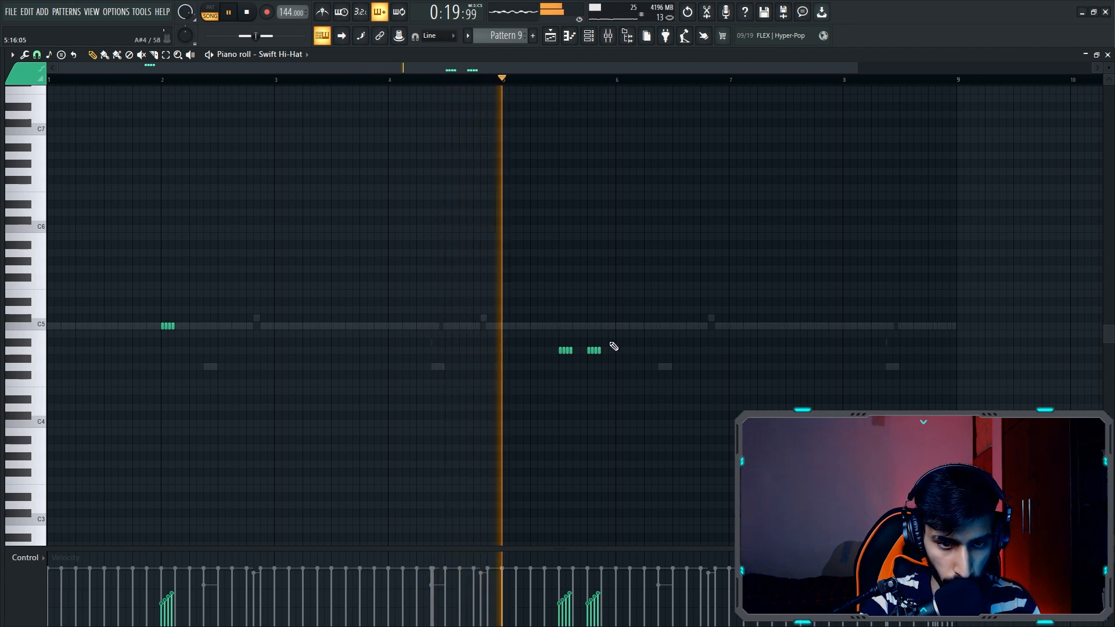
left_click_drag(613, 346, 565, 359)
left_click_drag(655, 331, 561, 380)
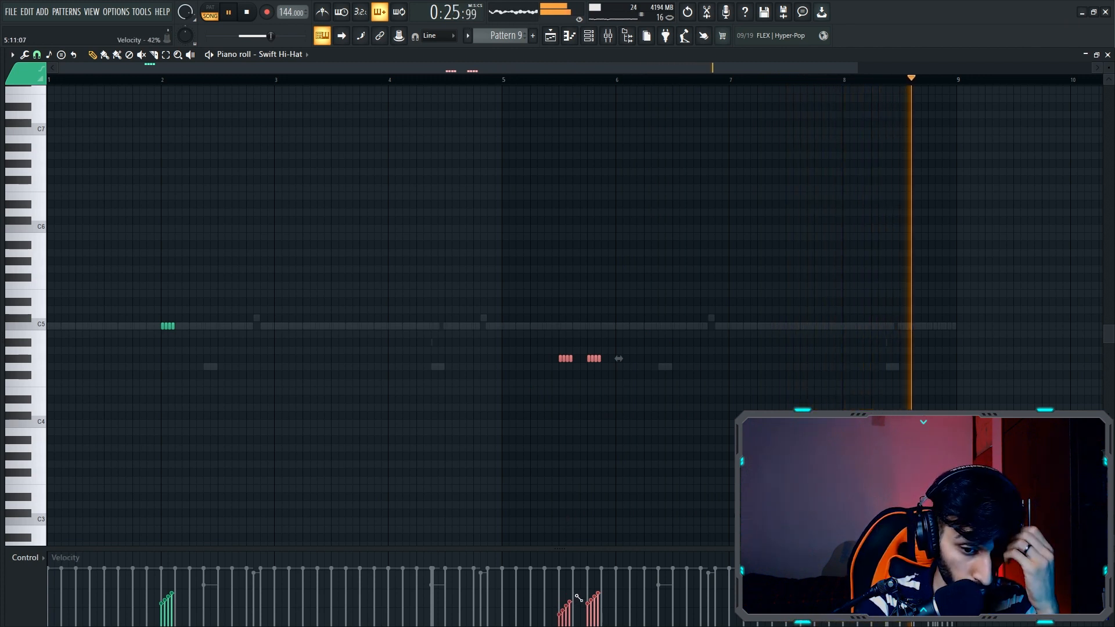
left_click_drag(585, 614, 602, 593)
left_click(500, 418, "ctrl")
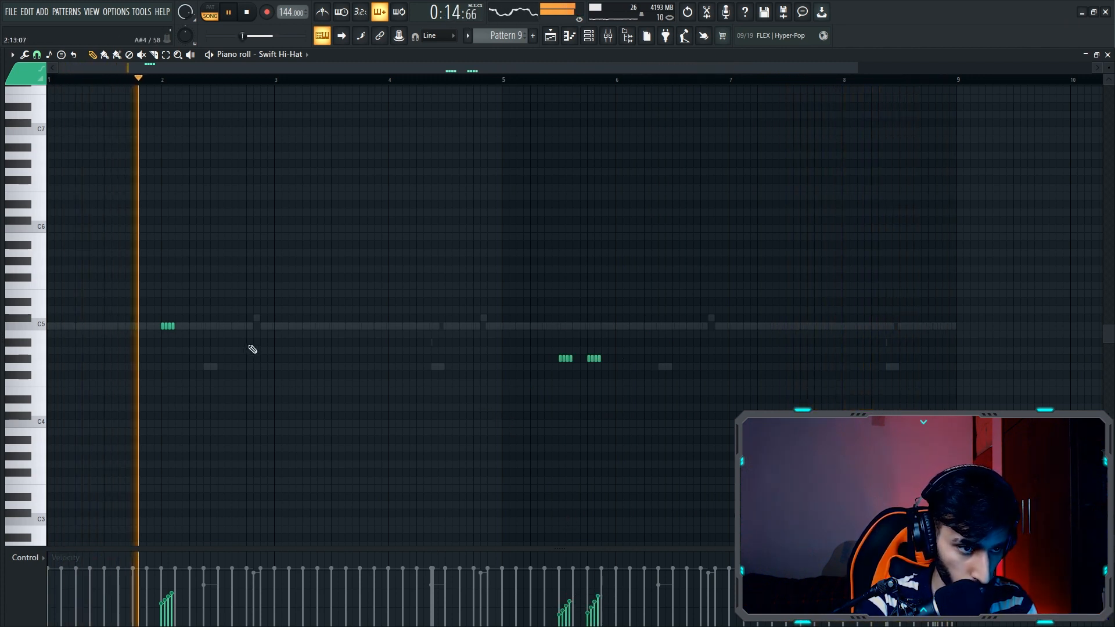
Step: Add a single Swift Hi-Hat note on D5 at the start of bar 3
left_click(284, 294)
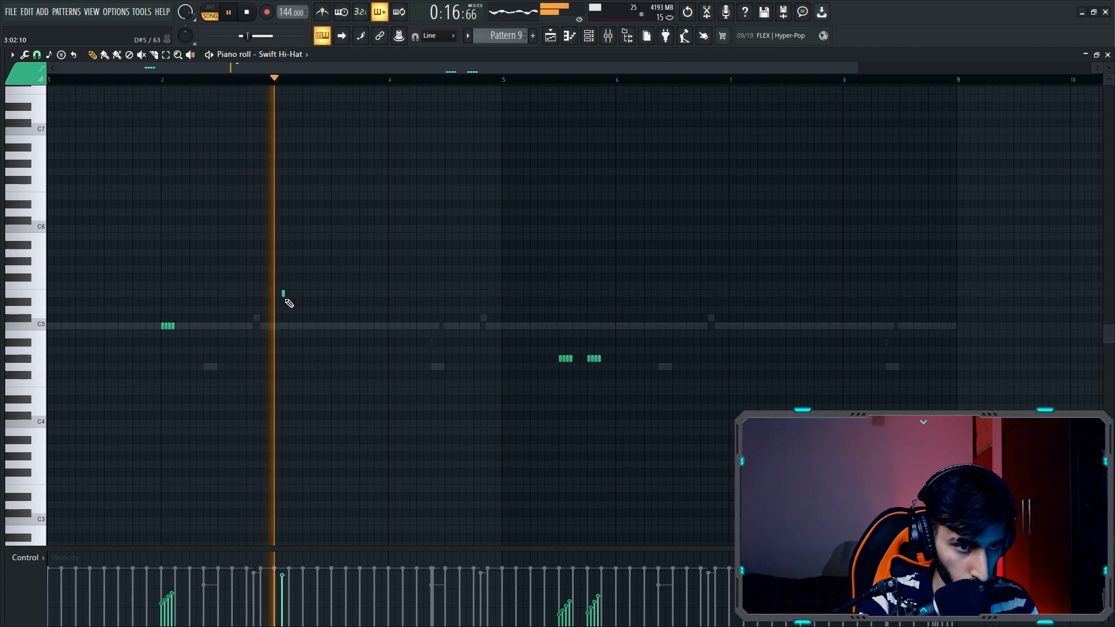
left_click_drag(284, 295, 274, 302)
right_click(274, 303)
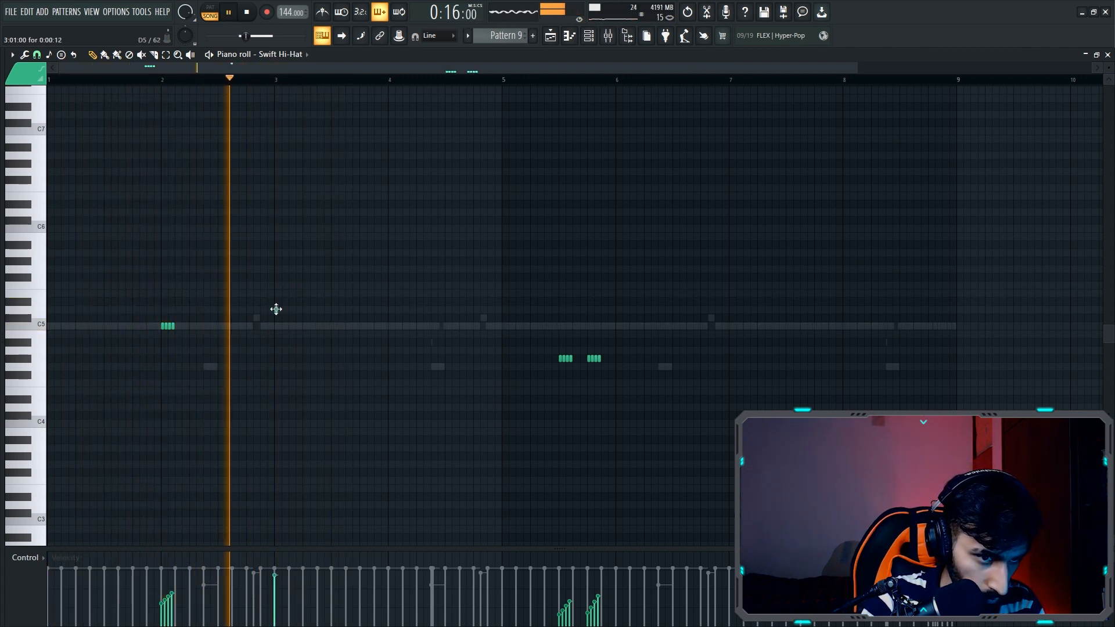
left_click(276, 310)
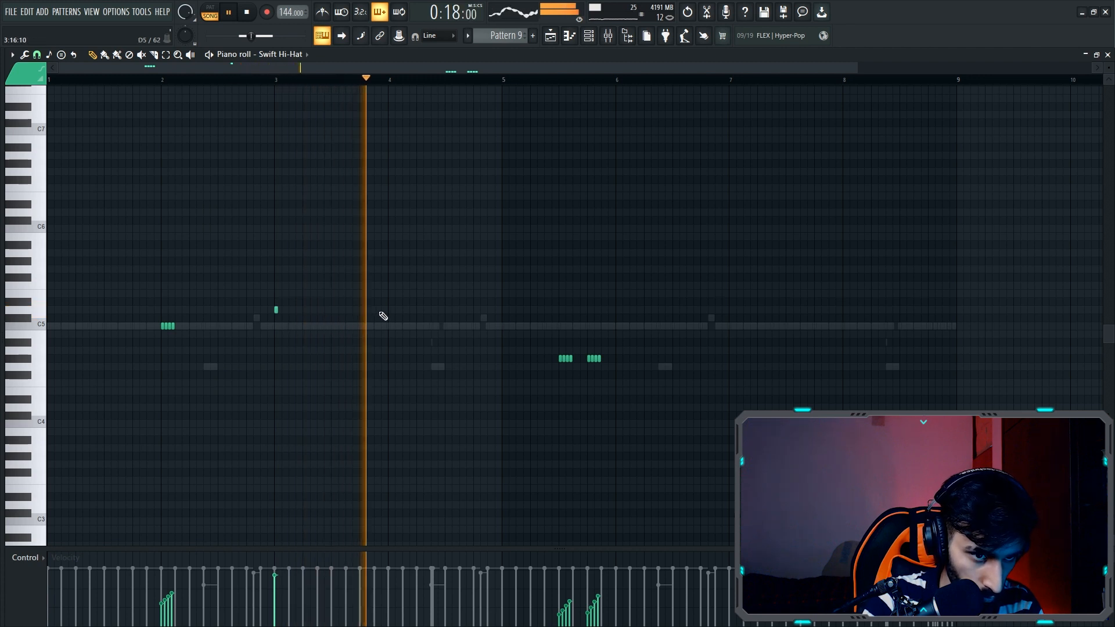
Step: Add four evenly spaced Swift Hi-Hat notes on D#4 across the first beat of bar 5
left_click(509, 400)
left_click(525, 400)
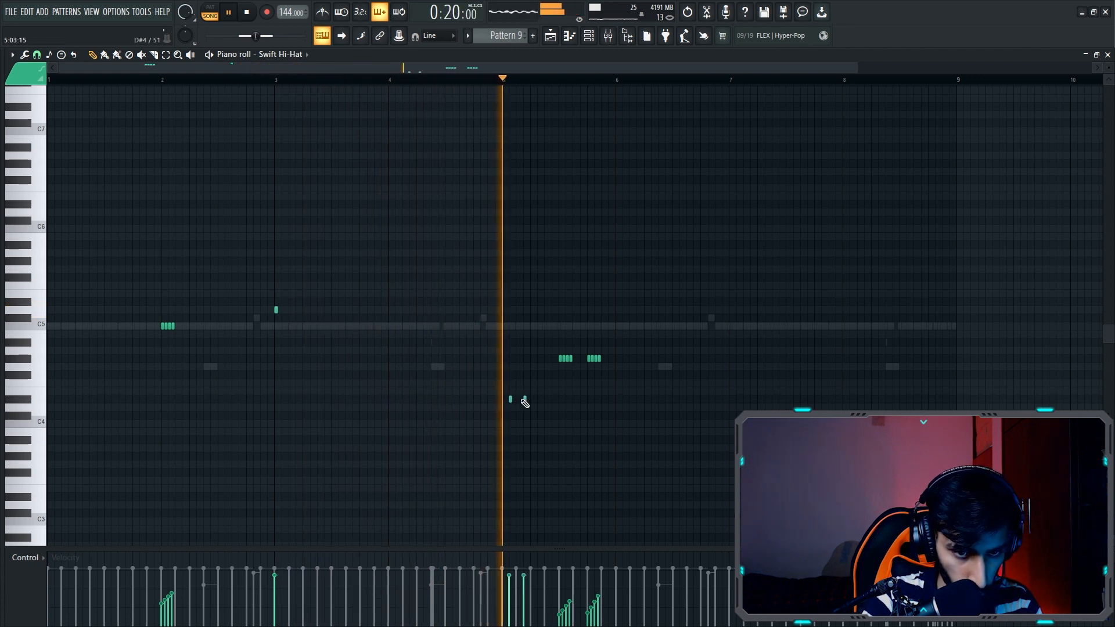
right_click(525, 400)
right_click(510, 399)
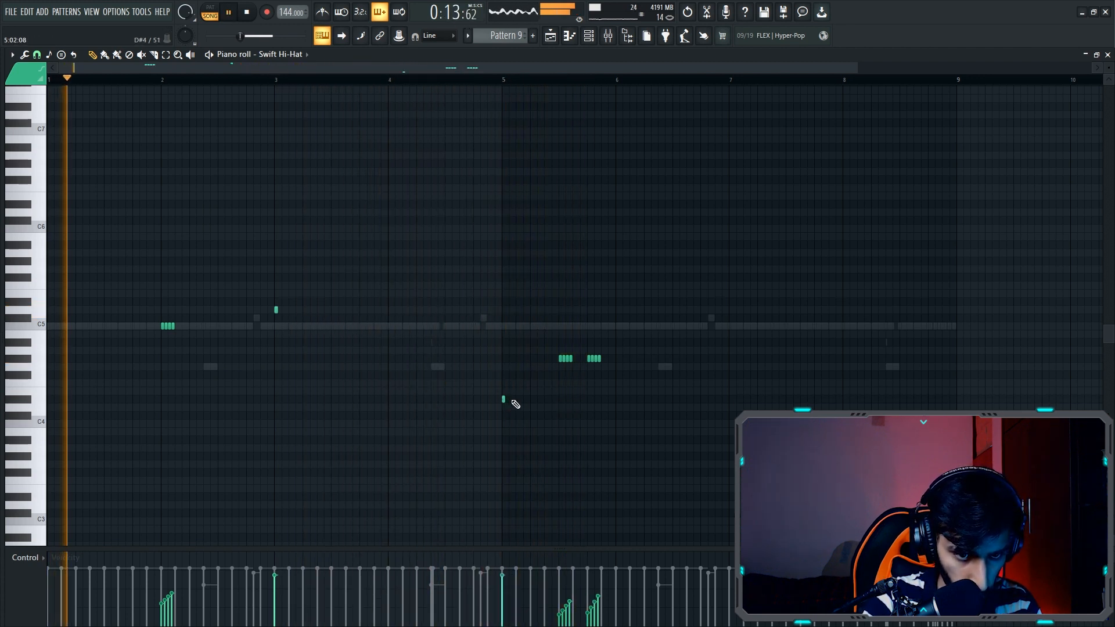
left_click(510, 399)
left_click(517, 399)
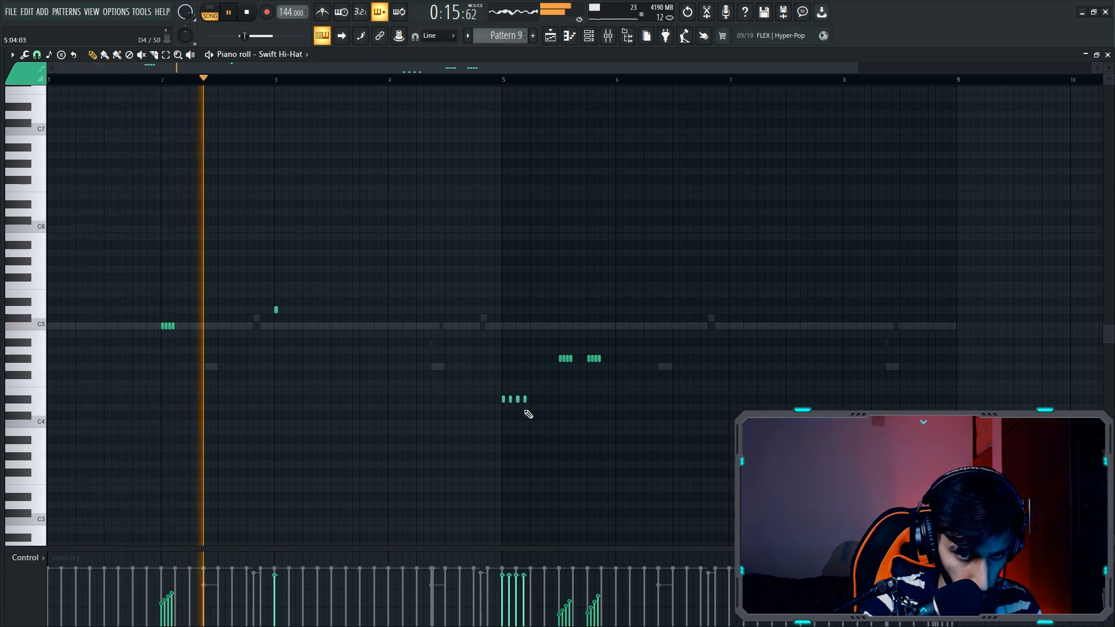
mouse_move(530, 392)
left_mouse_down()
mouse_move(499, 413)
mouse_move(514, 399)
left_mouse_up()
key("ctrl+z")
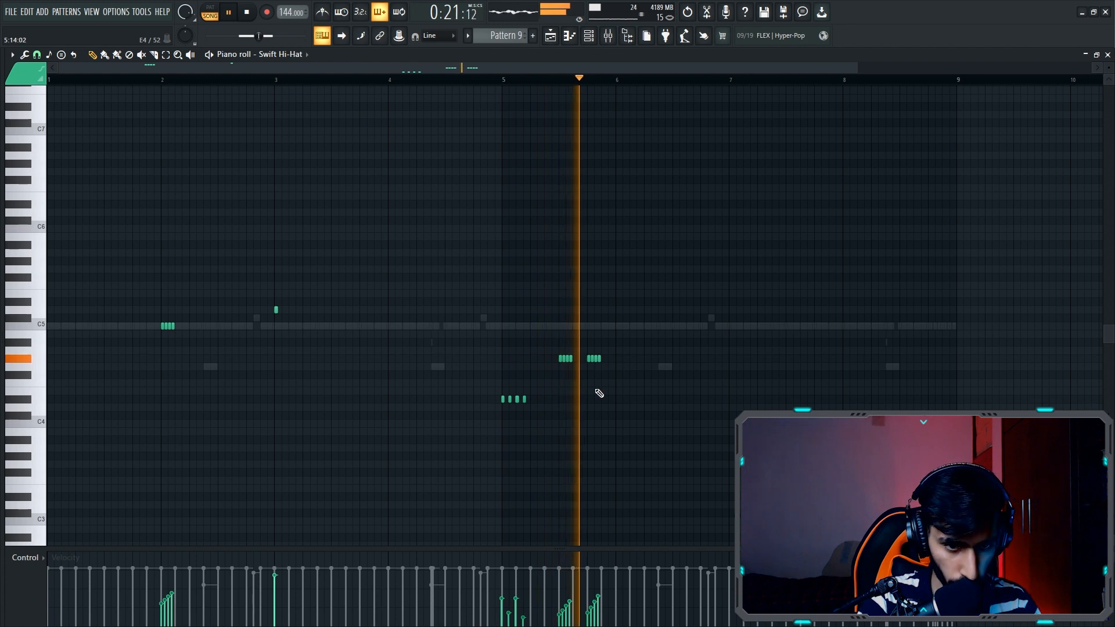
Step: Select the two hi-hat rolls on beats 3 and 4 of bar 5 and copy them further along the pattern
left_click_drag(674, 307, 558, 376)
left_click_drag(630, 325, 736, 364)
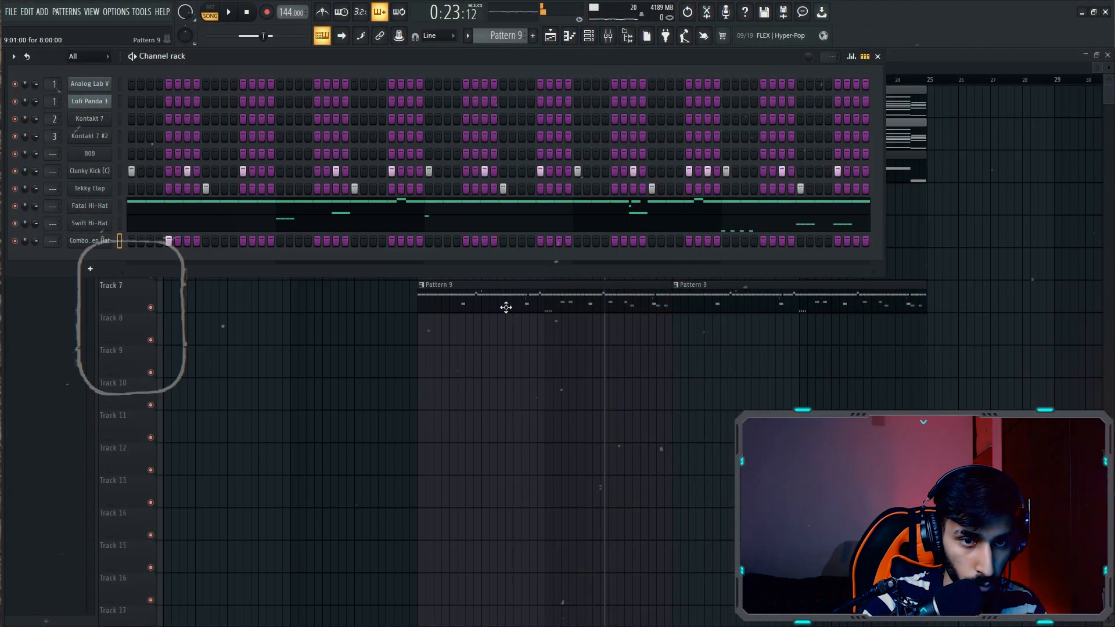
Step: Move the song position back to bar 9 and play the drum pattern with the channel rack shown
key("F6")
left_click_drag(607, 79, 421, 87)
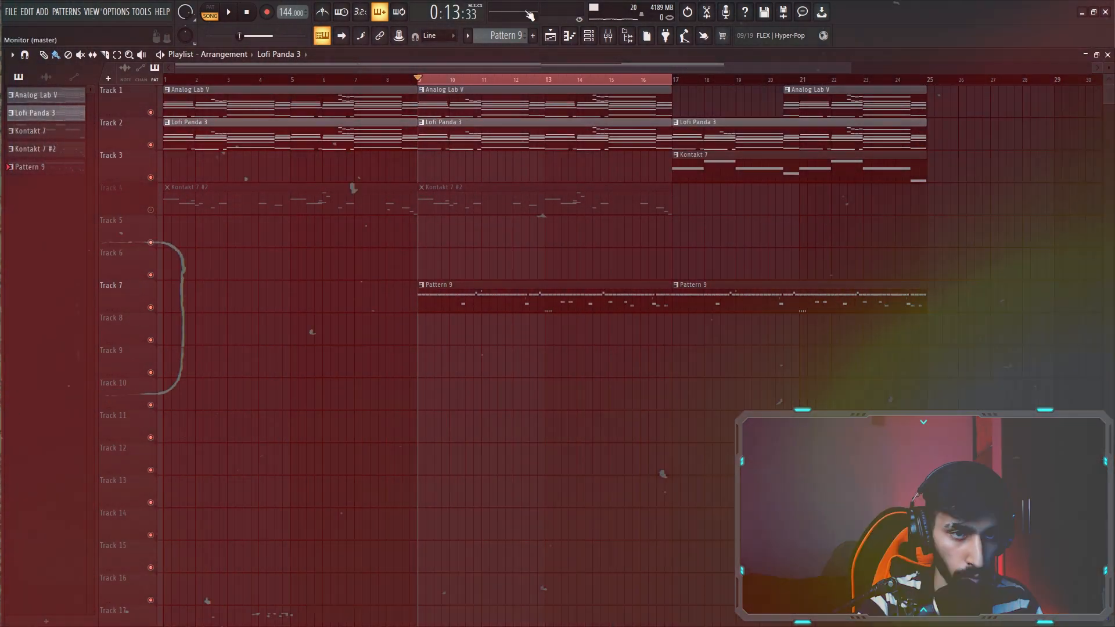
left_click(588, 36)
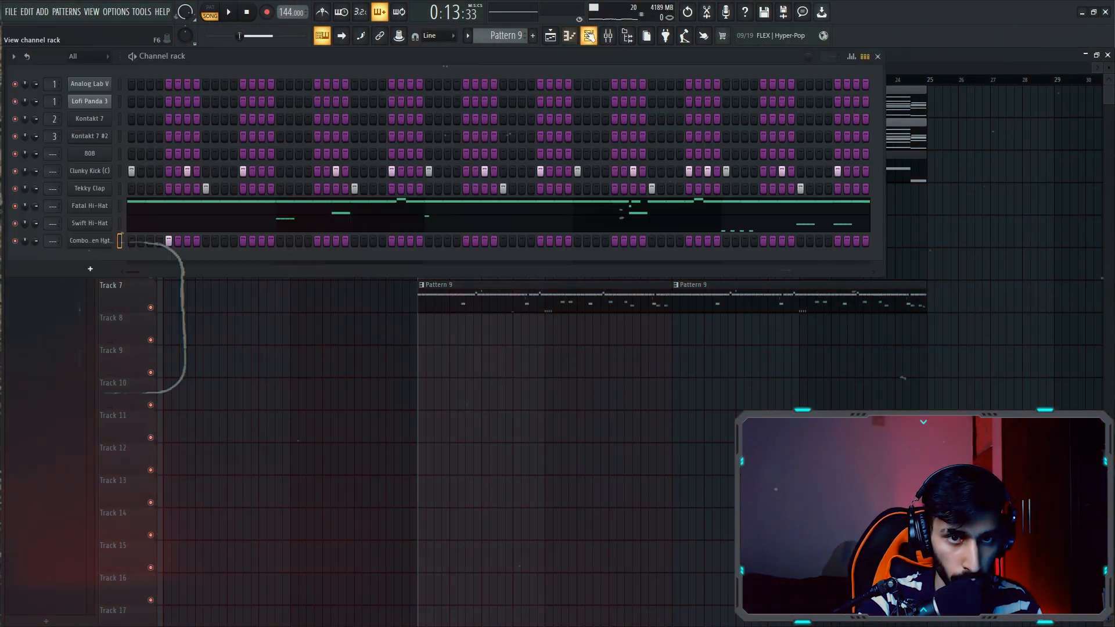
key("space")
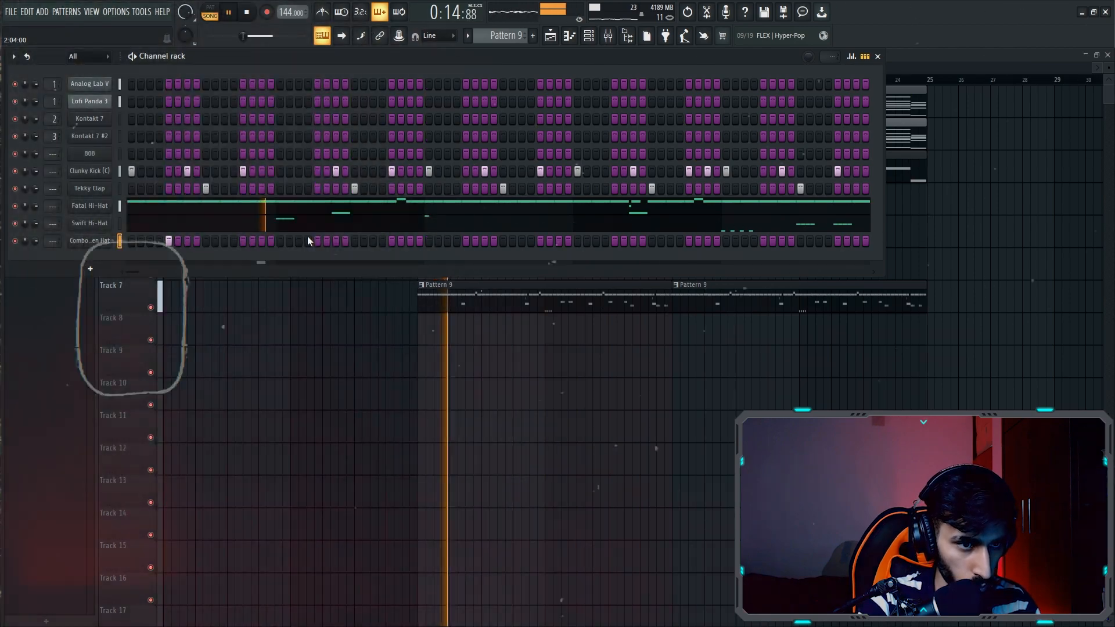
key("space")
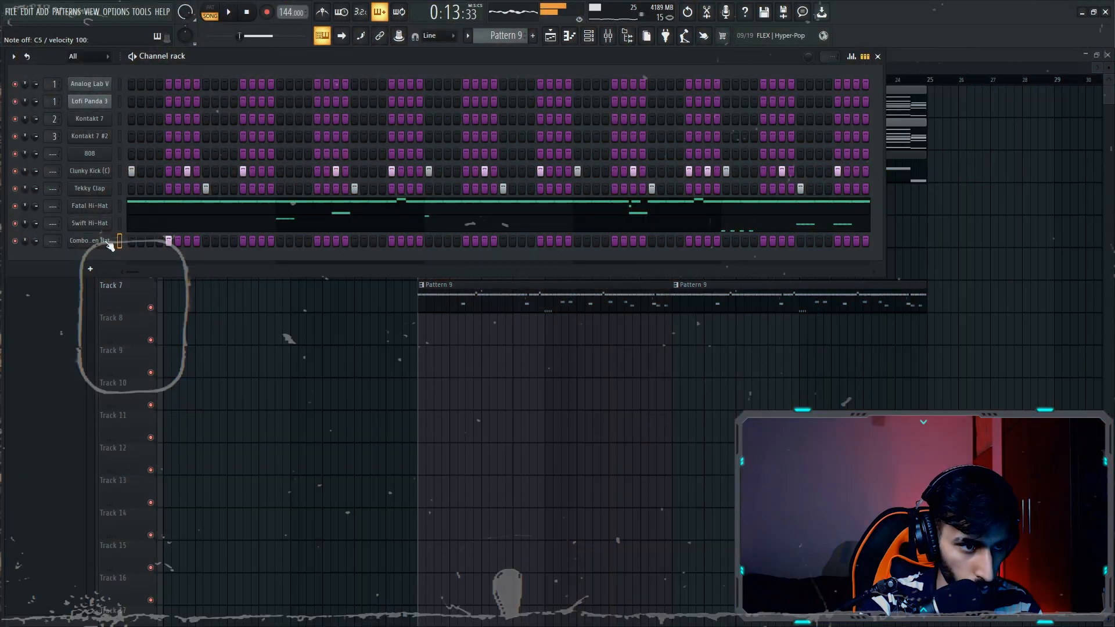
Step: Check the Combo Open Hat sampler settings and play the pattern back
left_click(108, 241)
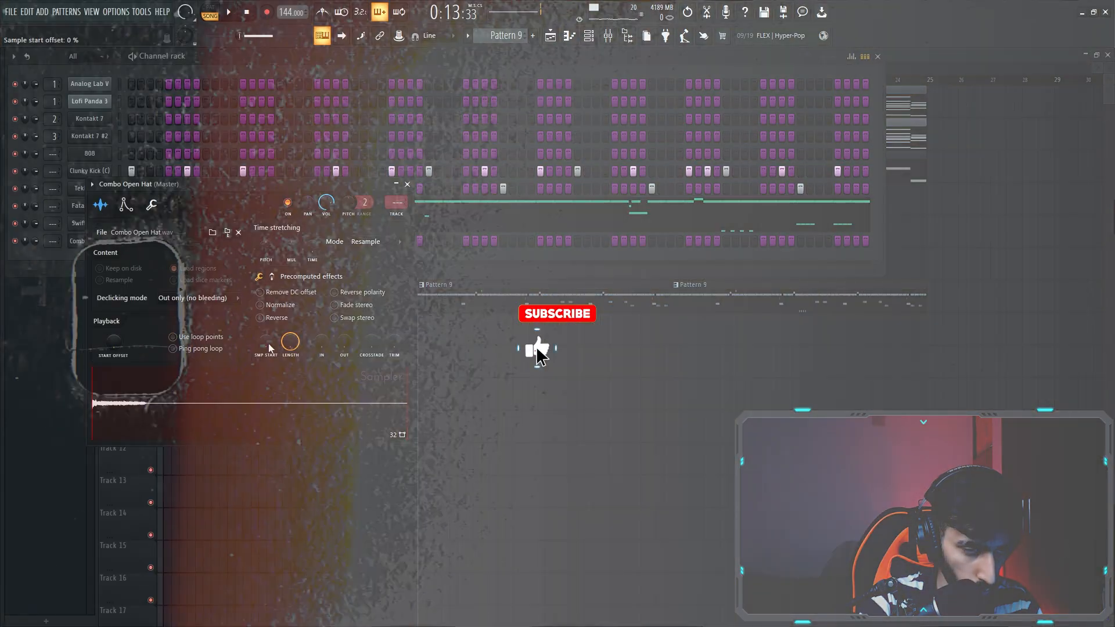
left_click(407, 184)
key("space")
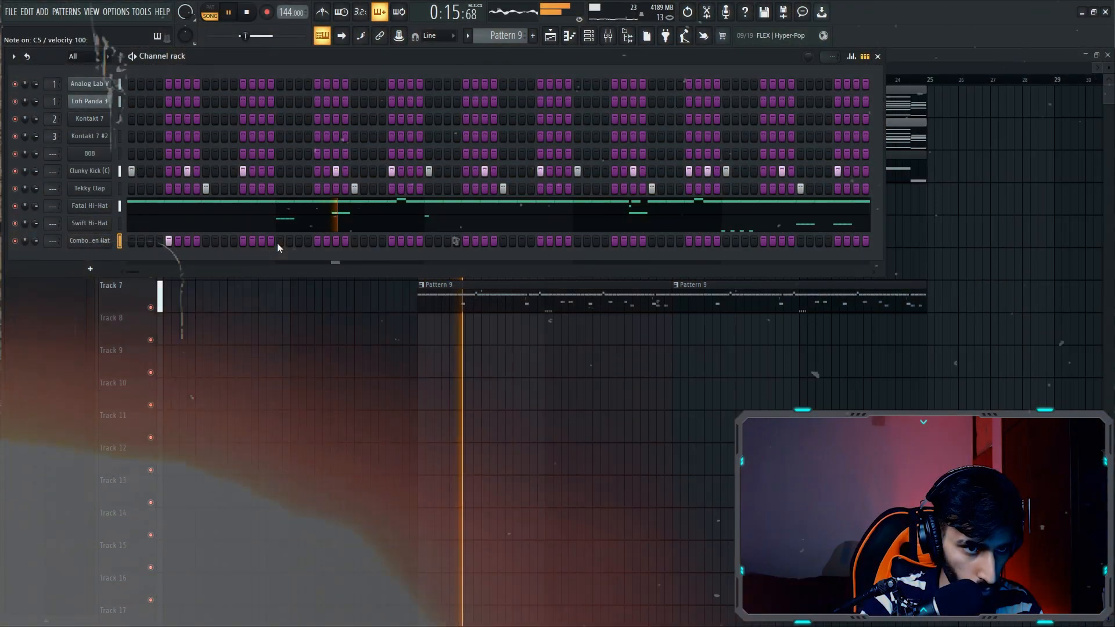
key("space")
Step: Place Combo Open Hat hits on steps 17, 23 and 29 and play the result
left_click(278, 242)
key("space")
left_click(334, 241)
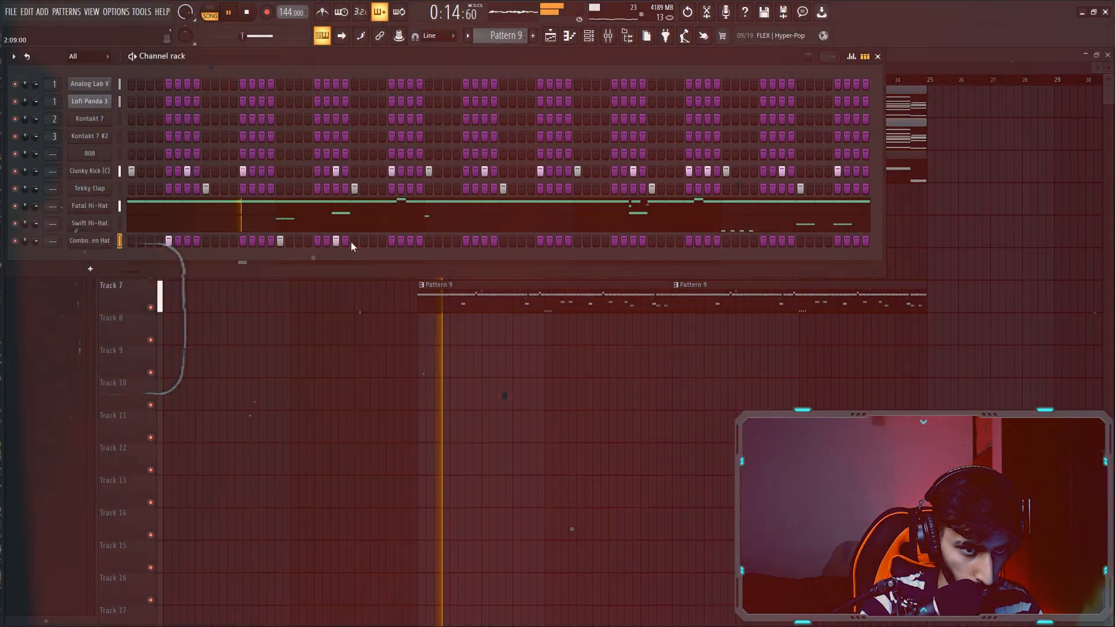
left_click(382, 241)
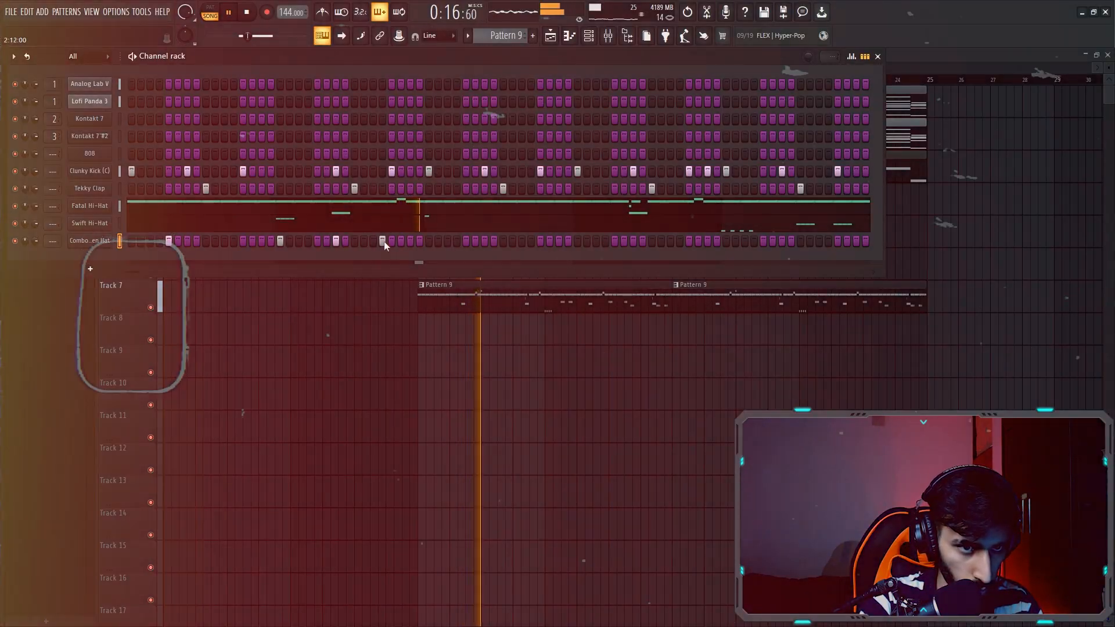
left_click(382, 241)
left_click(391, 241)
key("space")
key("space")
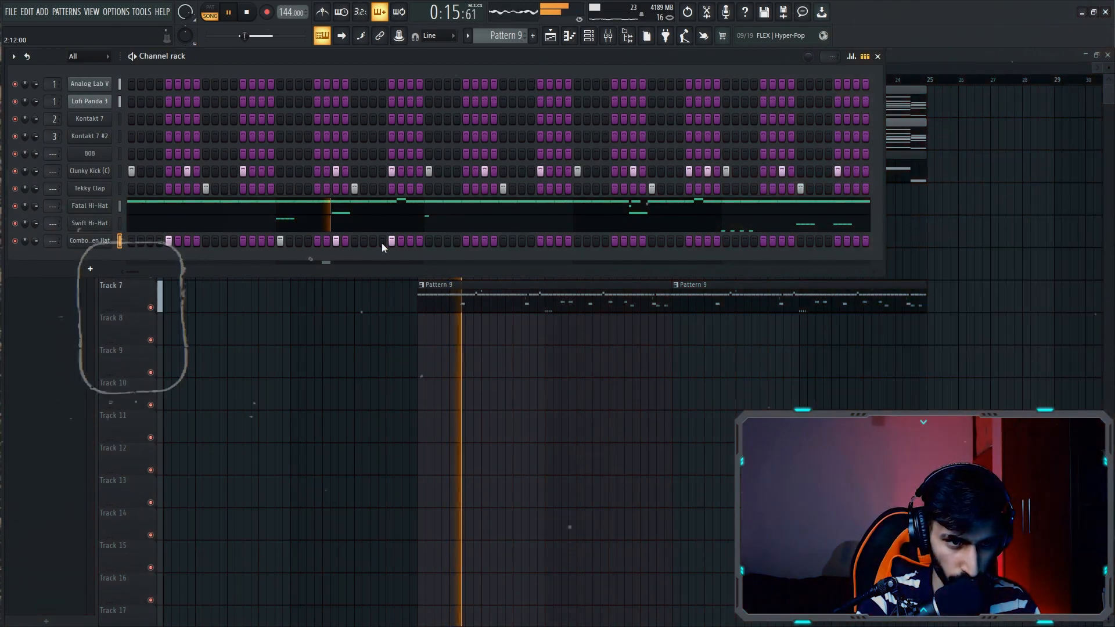
Step: In the Combo Open Hat piano roll, lengthen bar 2's last note, chop it into a fast roll and delete the surplus end slices
key("space")
right_click(112, 240)
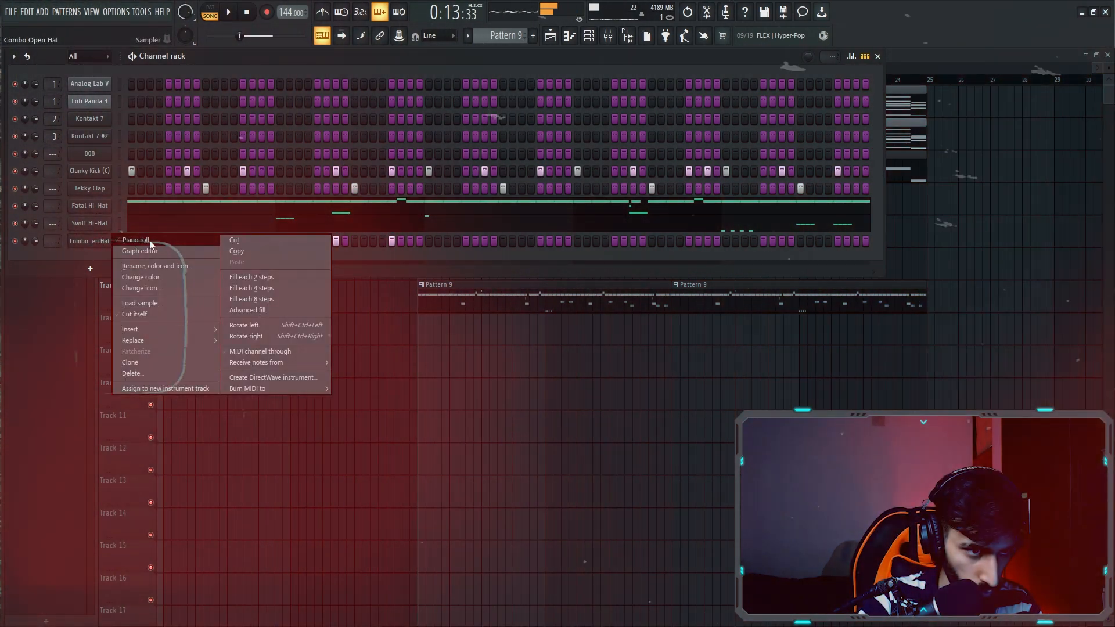
left_click(135, 240)
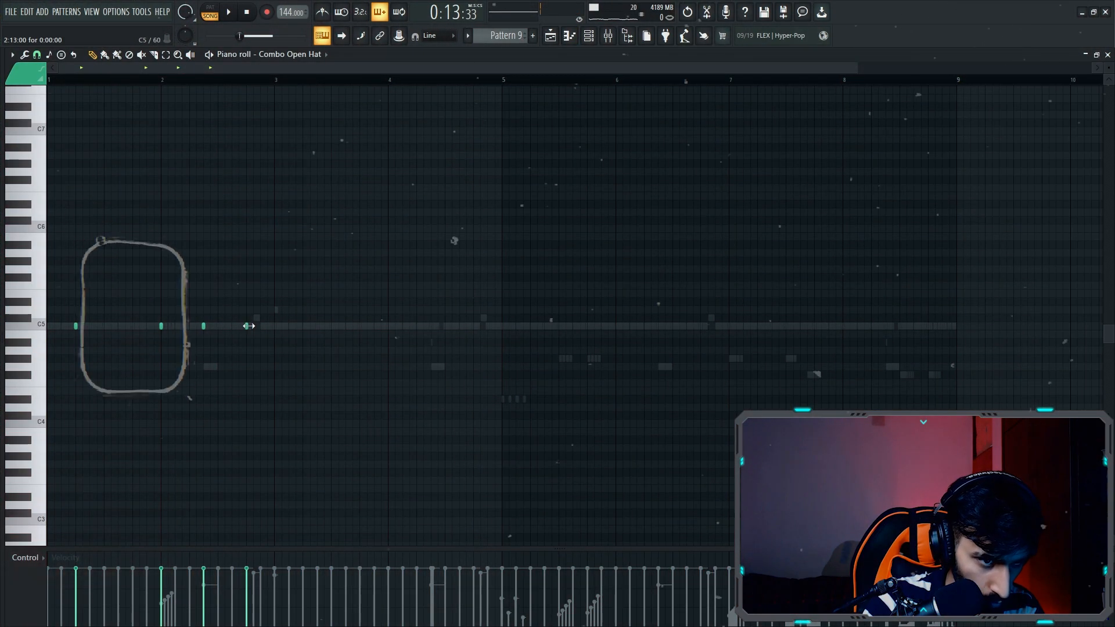
left_click(249, 325)
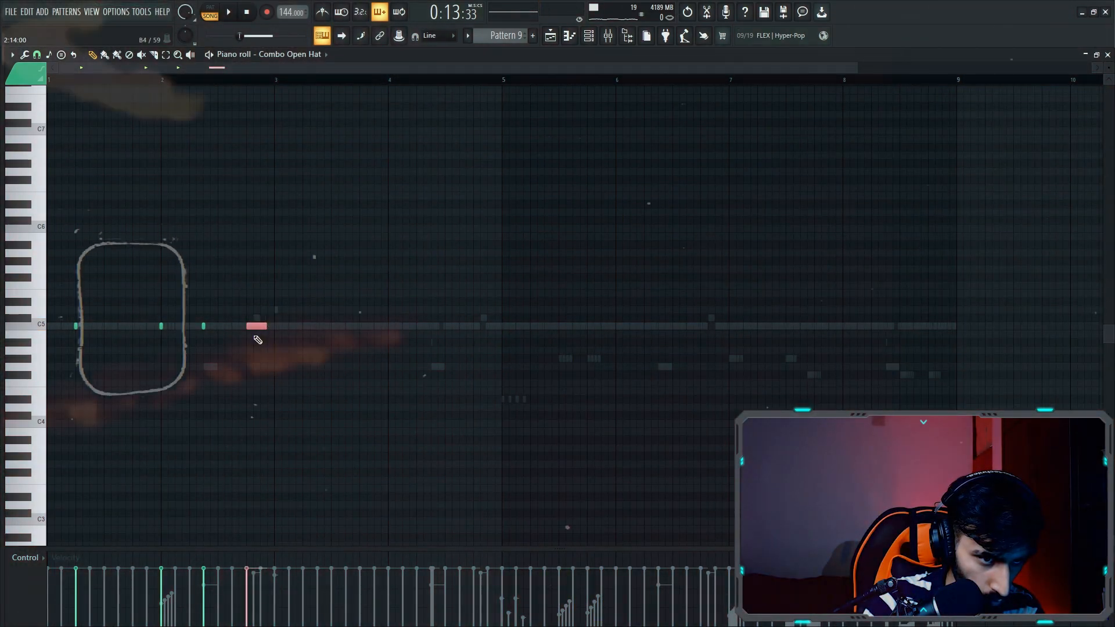
key("alt+u")
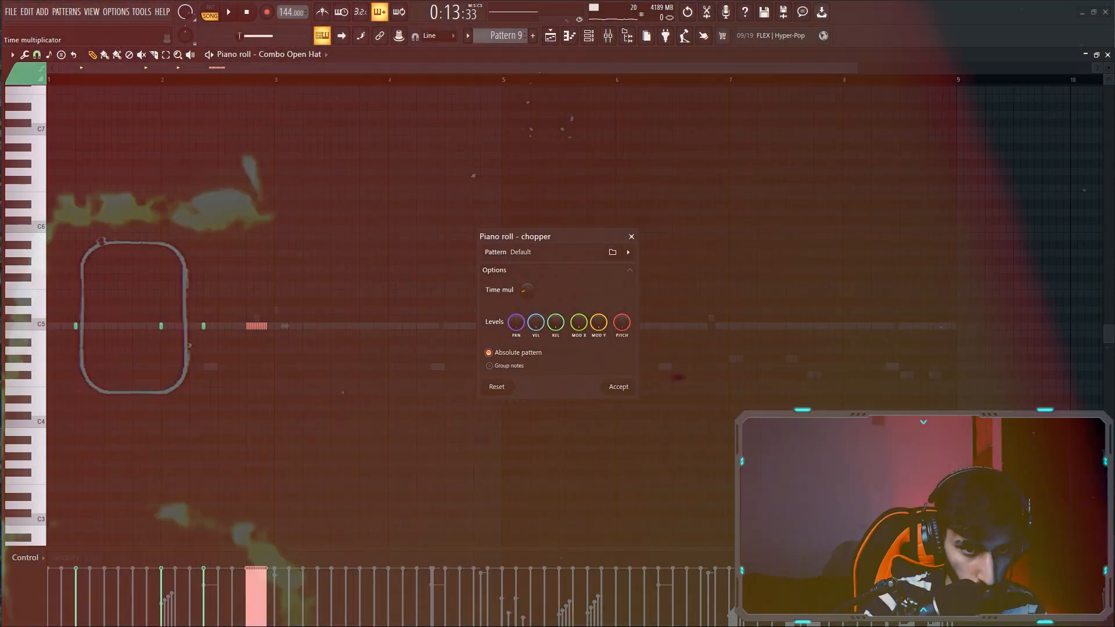
left_click_drag(526, 289, 527, 281)
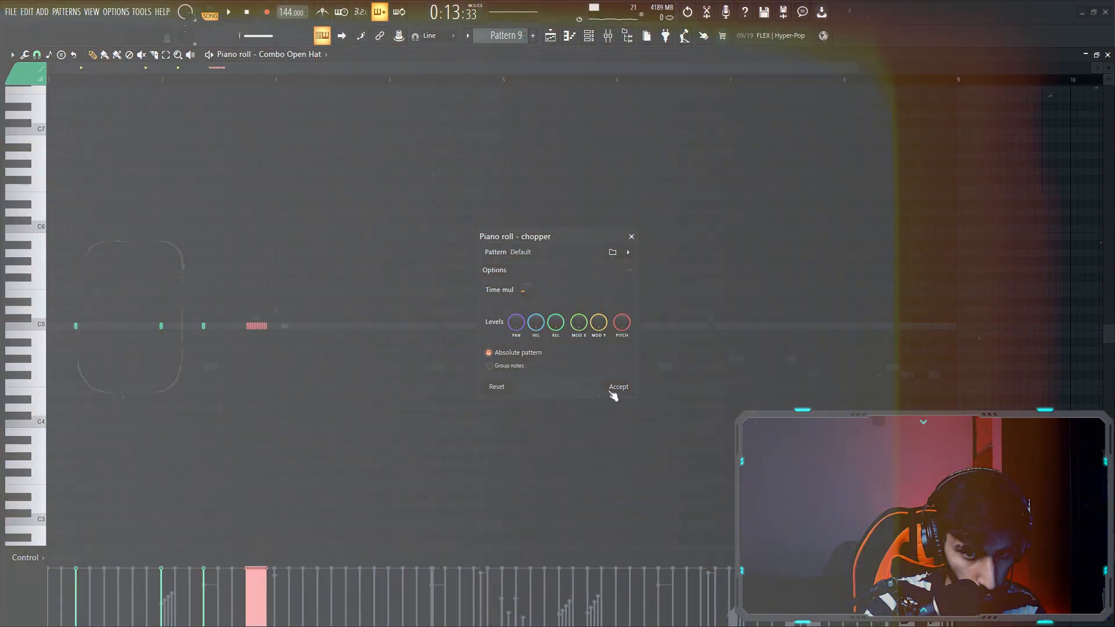
left_click(617, 387)
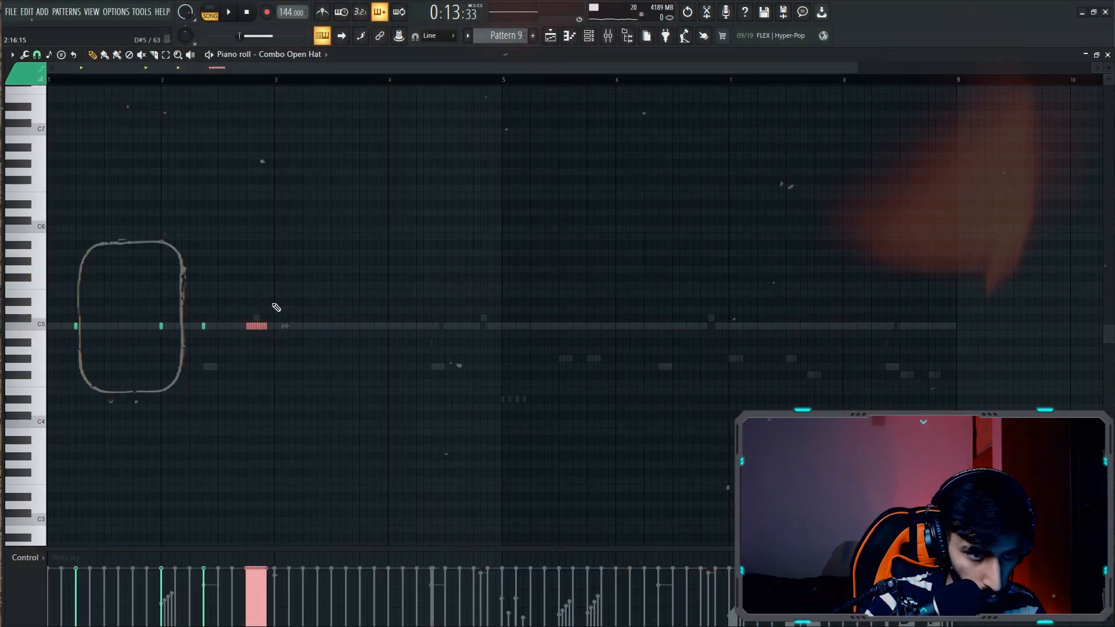
left_click(274, 306, "ctrl")
right_click(267, 328)
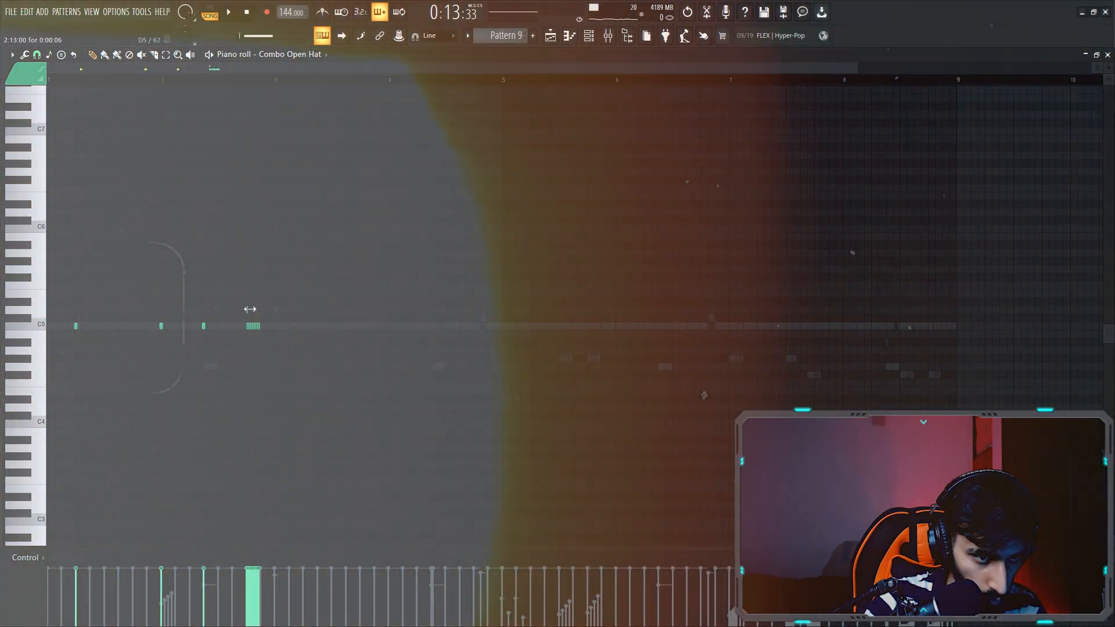
Step: Add a slide note on D5 above the open hat roll in bar 2 and play the pattern
left_click(251, 310)
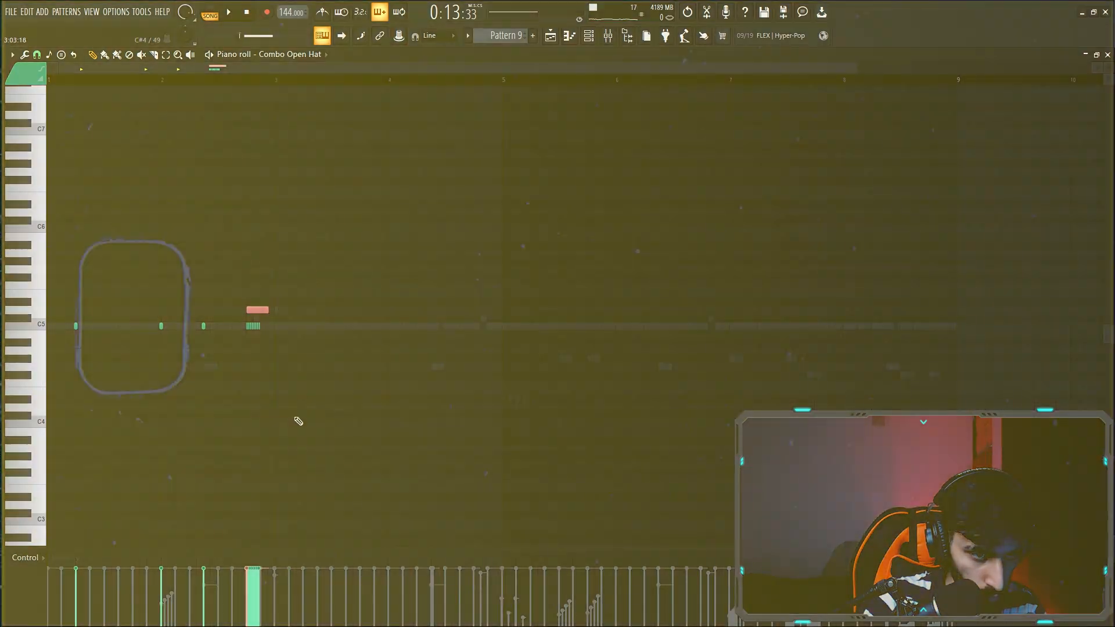
double_click(257, 309)
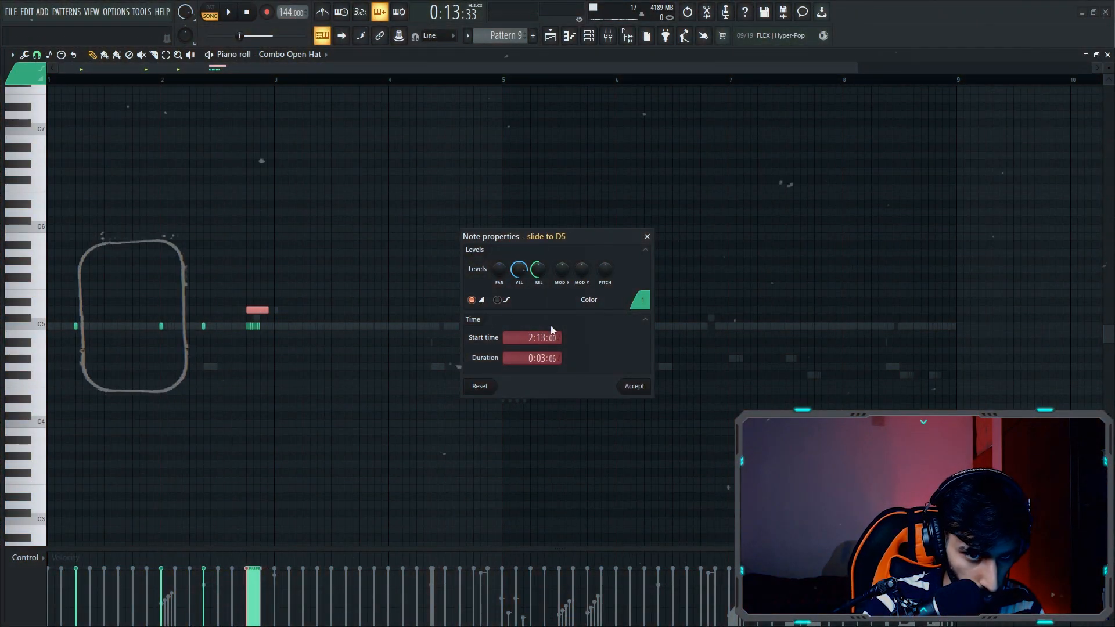
left_click(635, 387)
key("space")
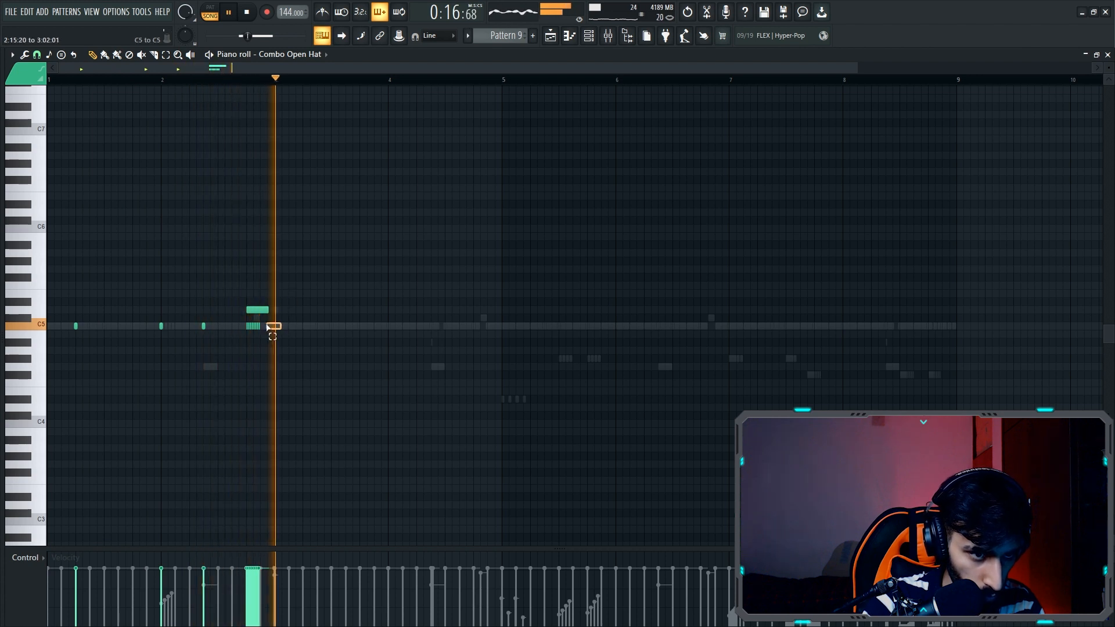
Step: Ramp the chopped open hat roll's velocities upward and lower its slide note to D4
left_click_drag(267, 326, 241, 327)
left_click_drag(246, 613, 260, 586)
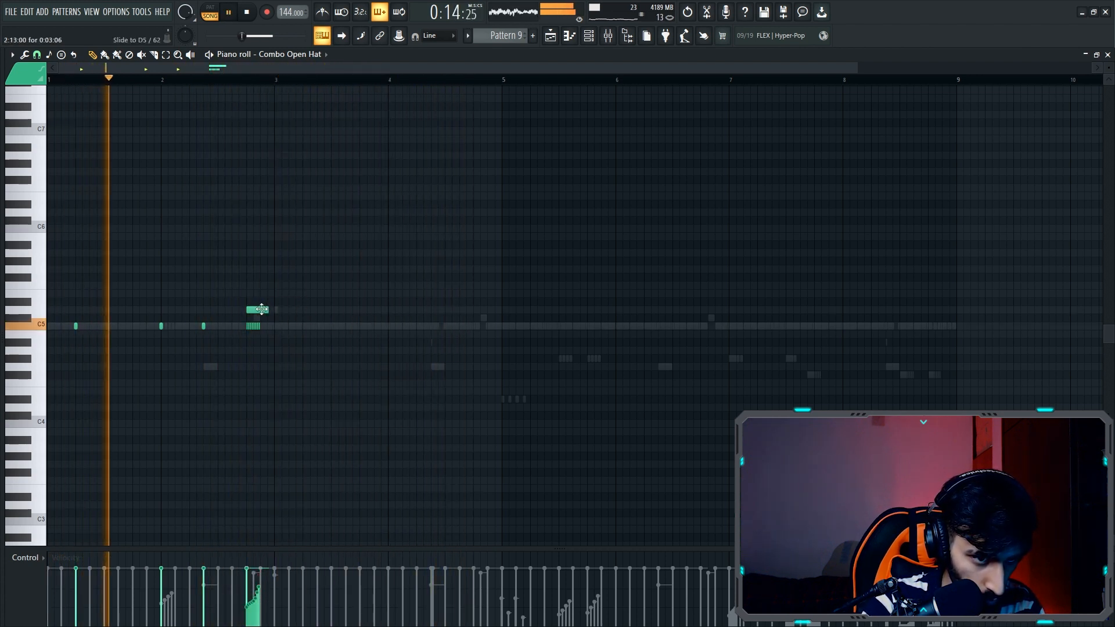
left_click_drag(261, 309, 260, 408)
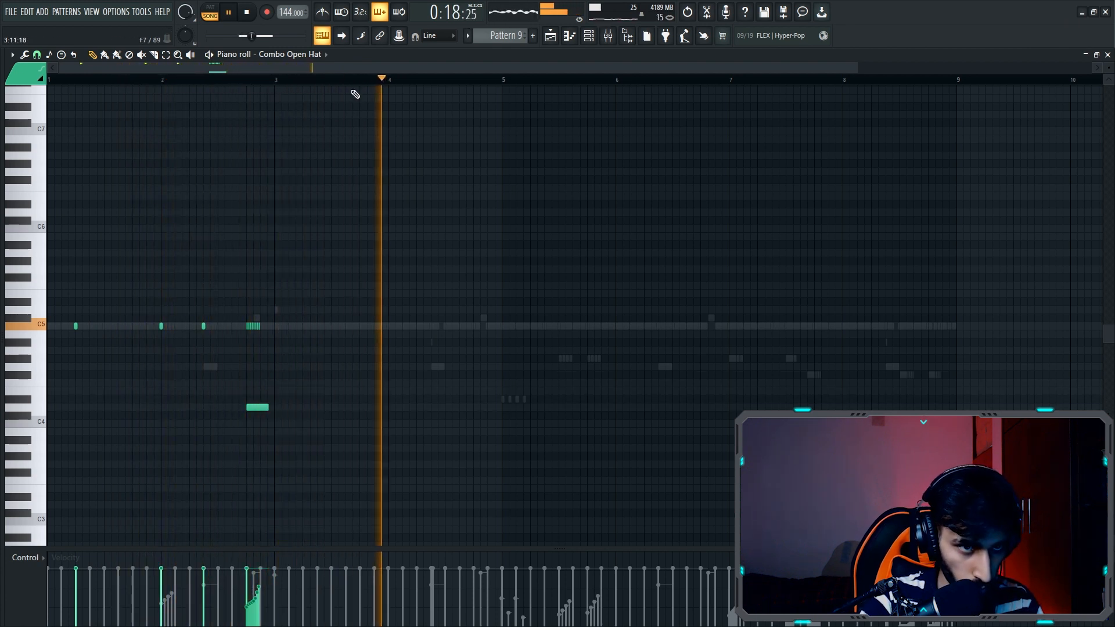
Step: Duplicate all the open hat notes from the first four bars into bars 5 to 8
key("ctrl+a")
key("ctrl+b")
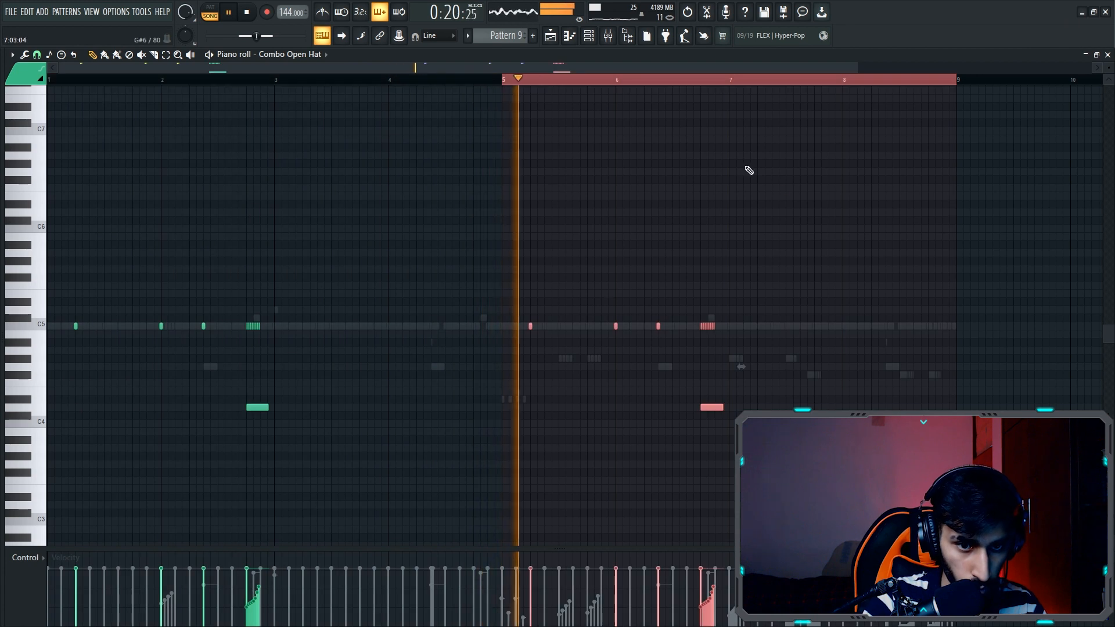
key("ctrl+d")
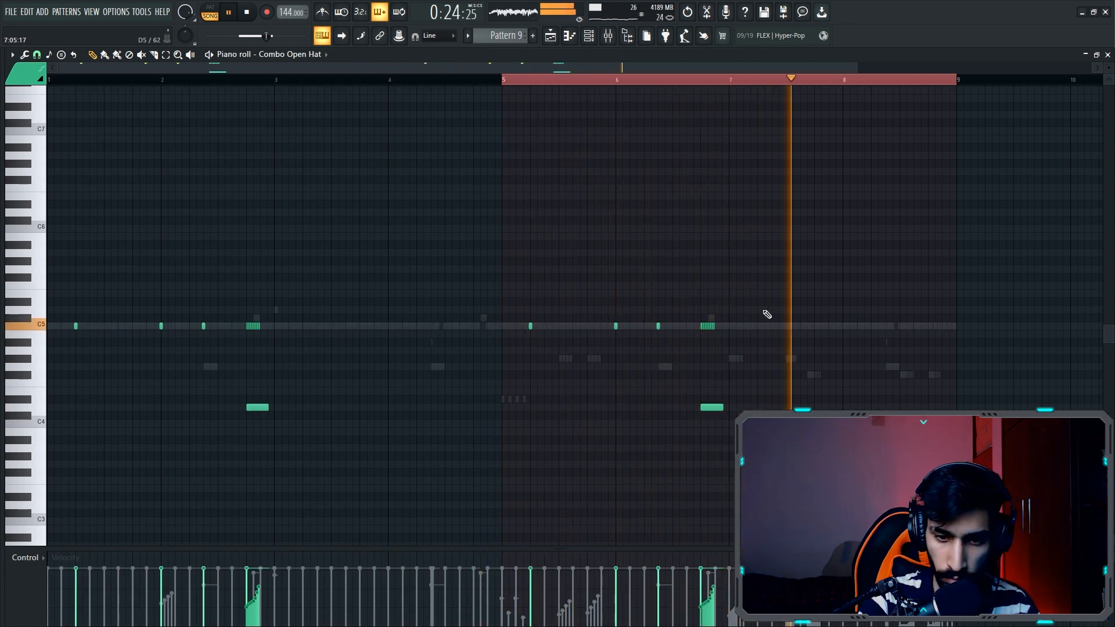
left_click_drag(778, 281, 684, 432)
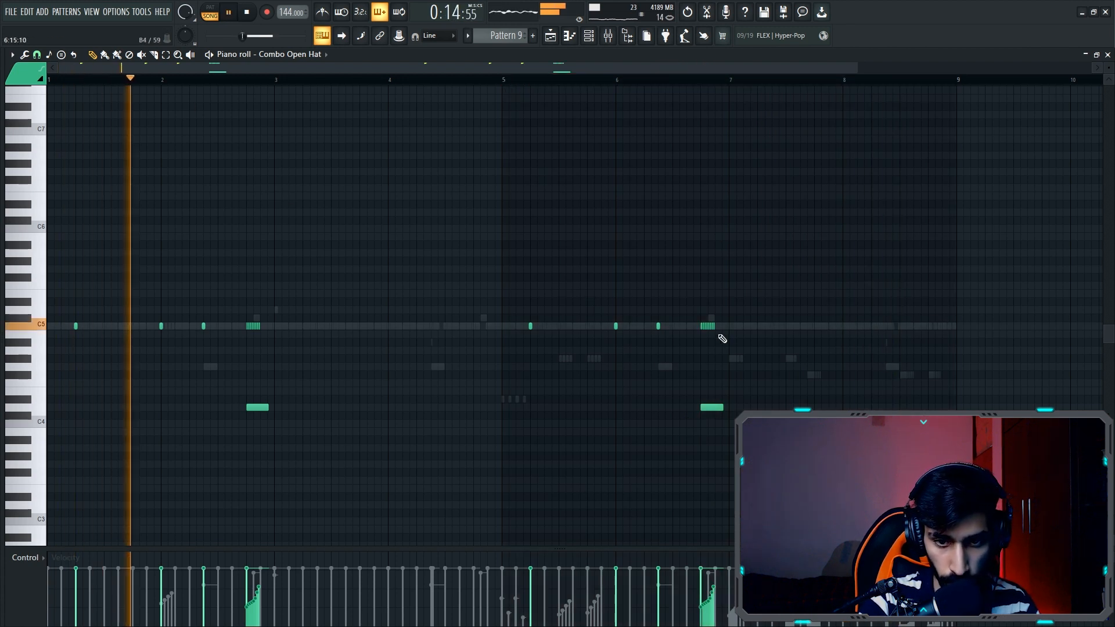
Step: Switch to the Swift Hi-Hat notes and raise the F#4 roll near the end of bar 7 to C5
double_click(734, 359)
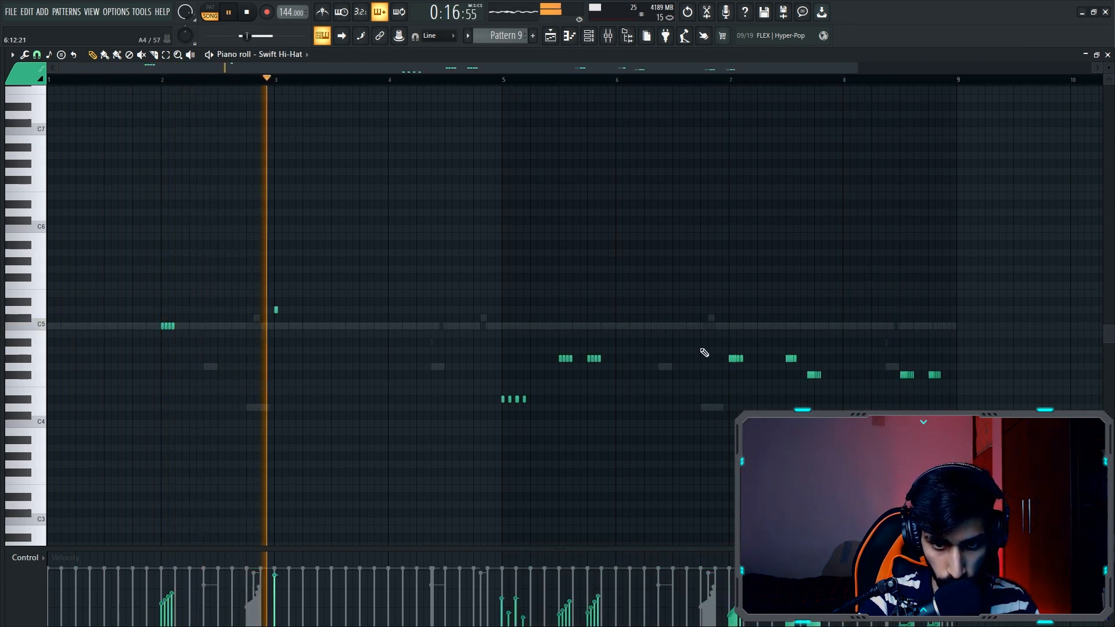
left_click_drag(757, 353, 728, 365)
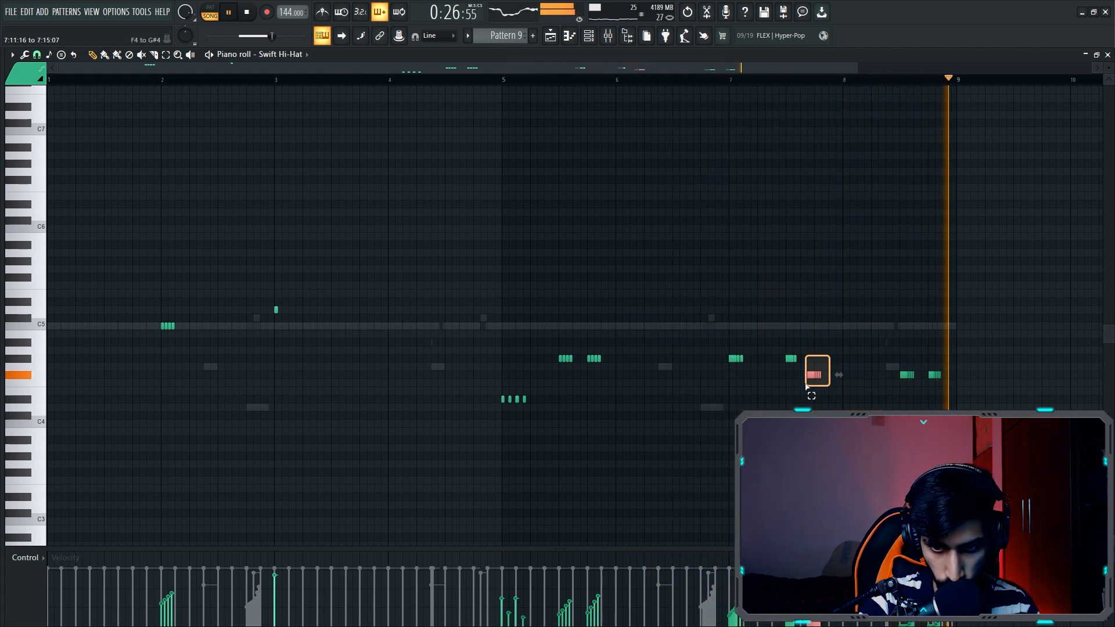
key("shift+Up")
key("shift+Up")
key("shift+Up")
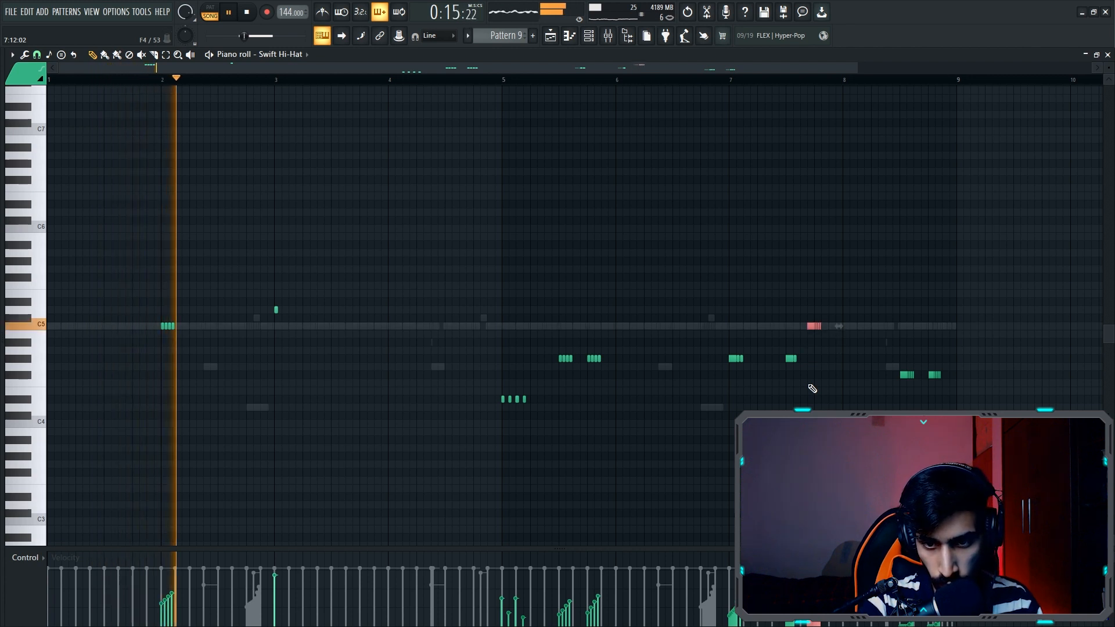
Step: Lower the velocities of the Swift Hi-Hat roll at the start of bar 7
left_click_drag(759, 351, 722, 383)
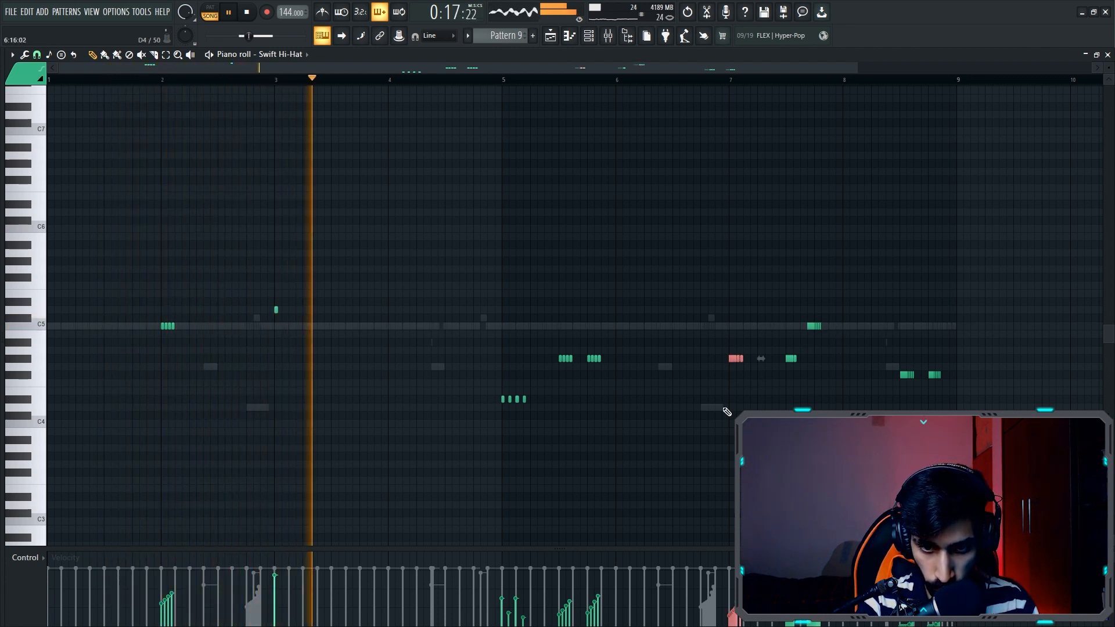
left_click_drag(726, 621, 755, 609)
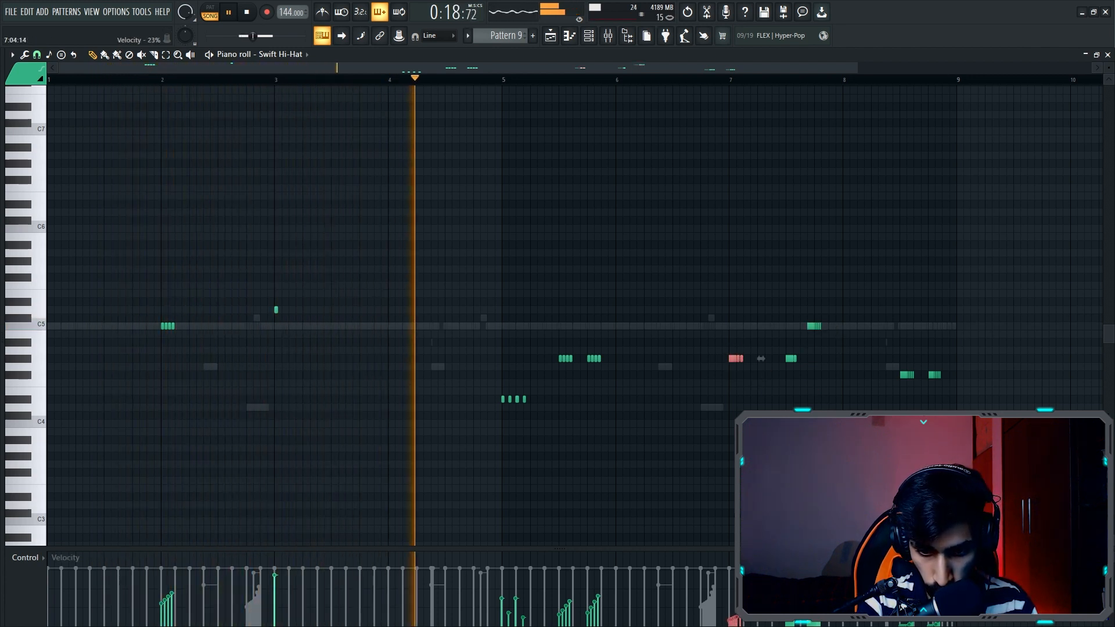
left_click(852, 245, "ctrl")
Step: In the channel rack, paste the Clunky Kick step pattern into the 808 channel
key("F7")
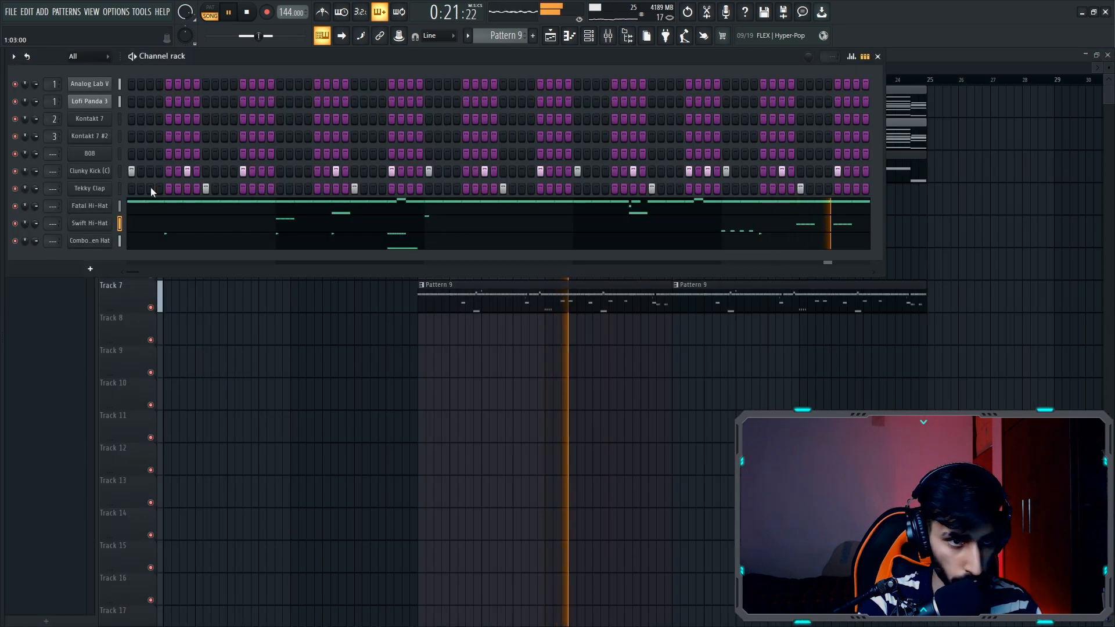
left_click(119, 152)
key("ctrl+v")
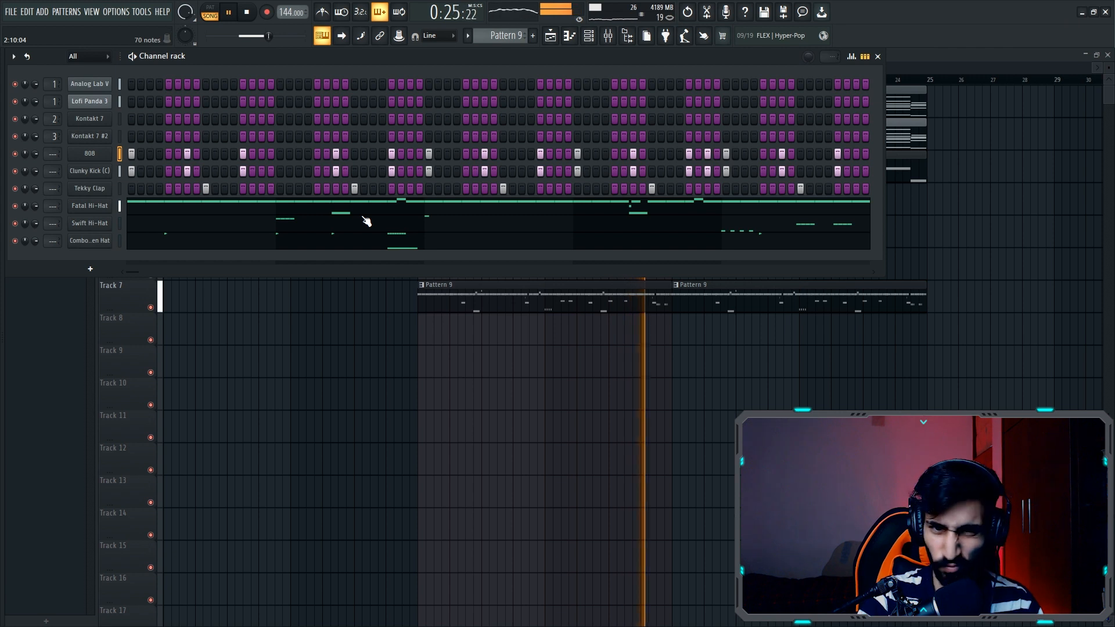
key("F6")
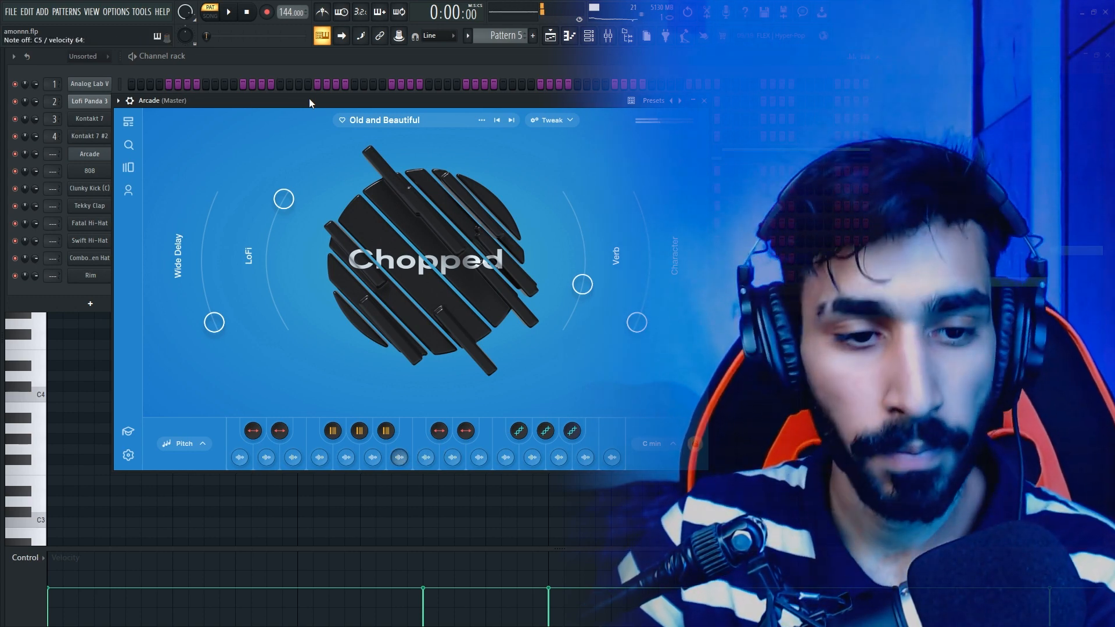
Step: Play the Arcade vocal chop pattern in its piano roll and examine its notes across all eight bars
right_click(803, 347)
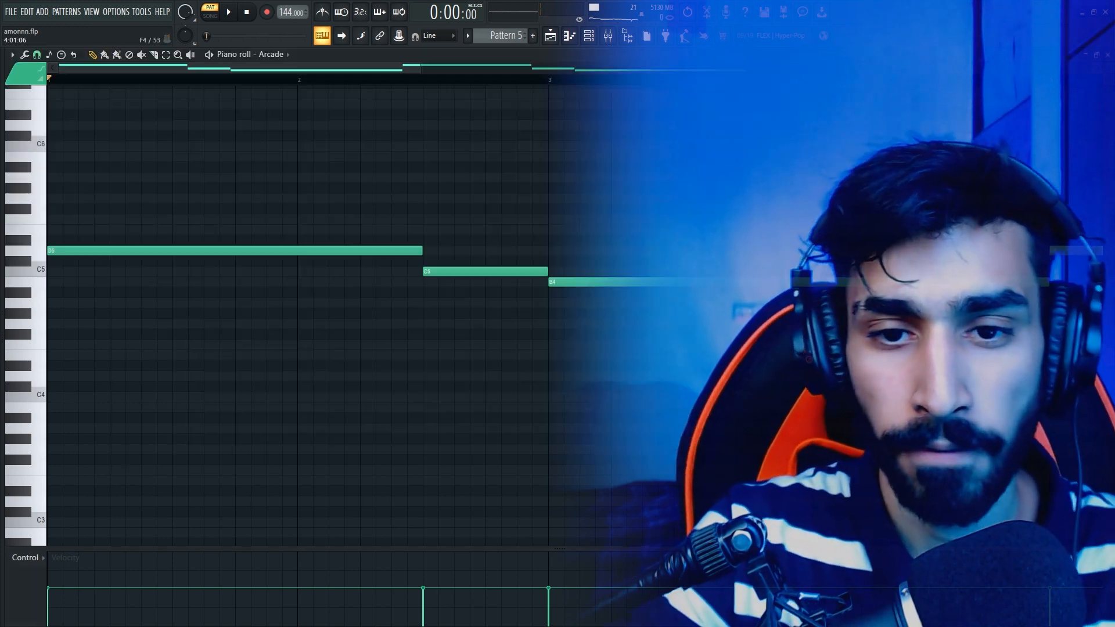
key("space")
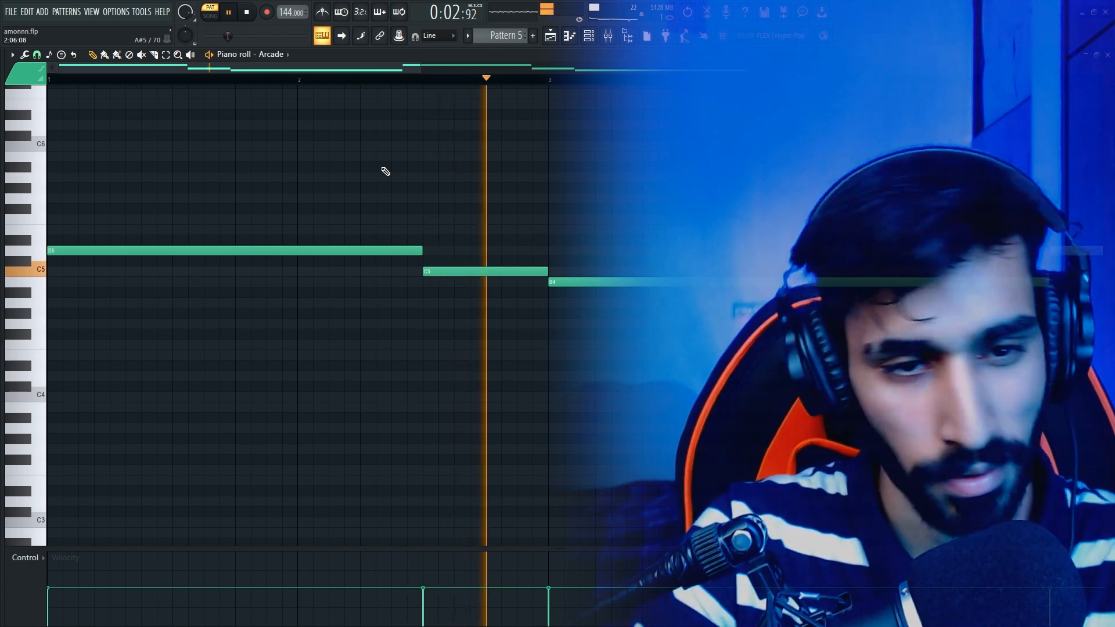
left_click_drag(420, 66, 1111, 93)
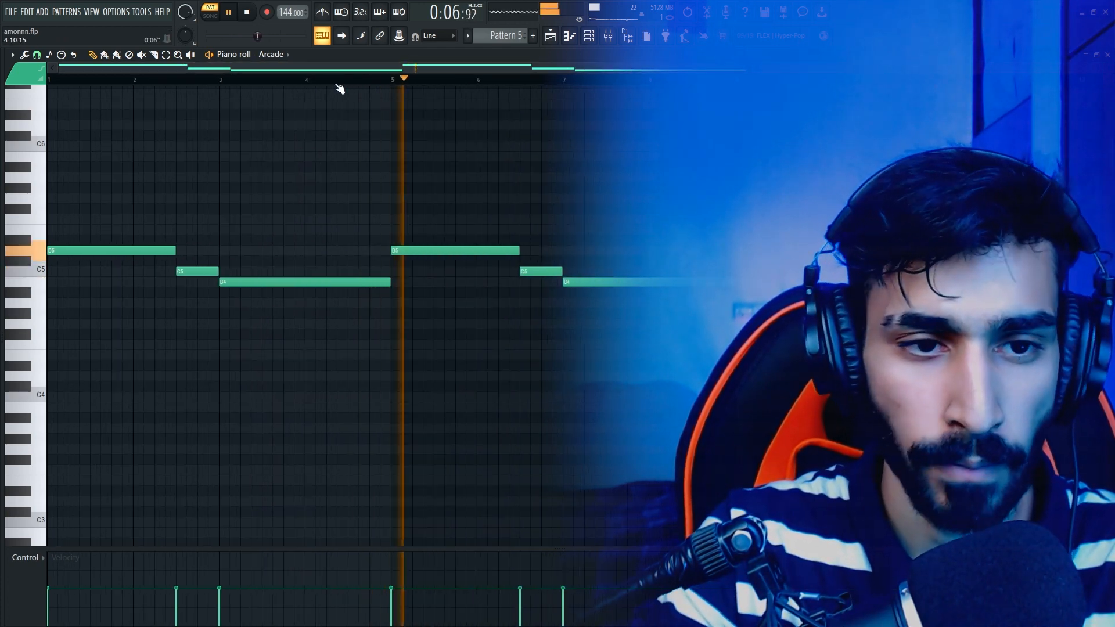
left_click_drag(159, 67, 266, 70)
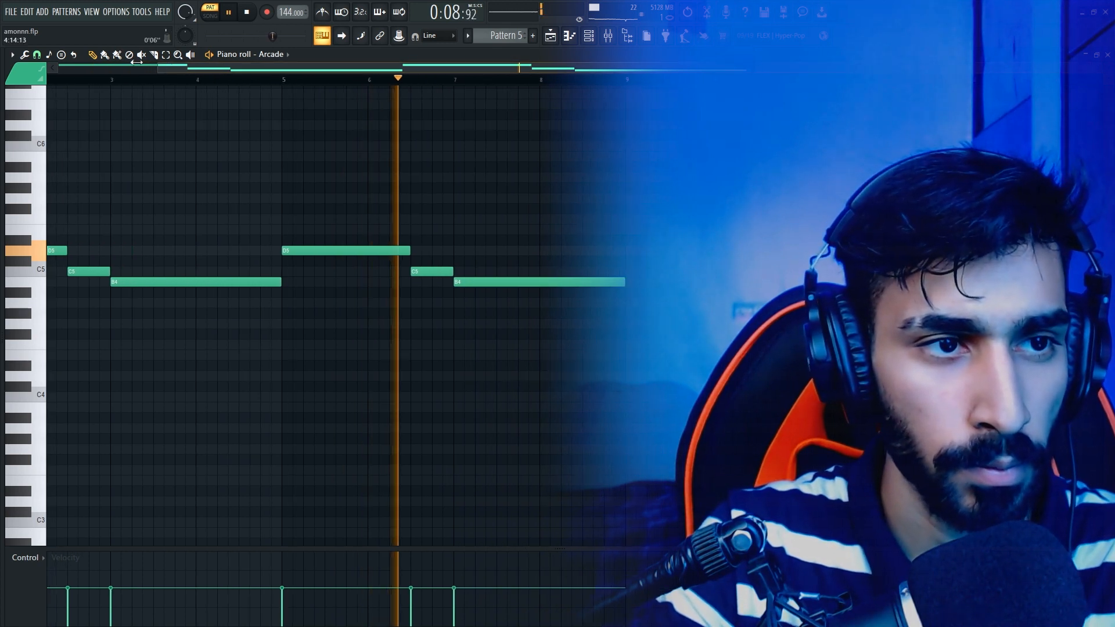
left_click_drag(164, 68, 58, 68)
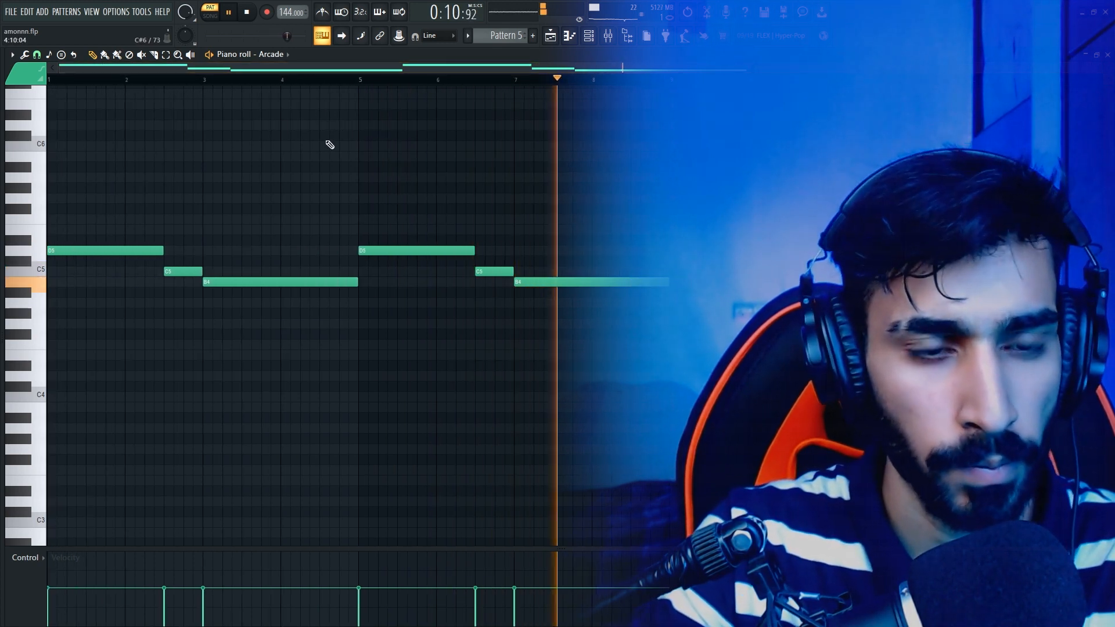
key("space")
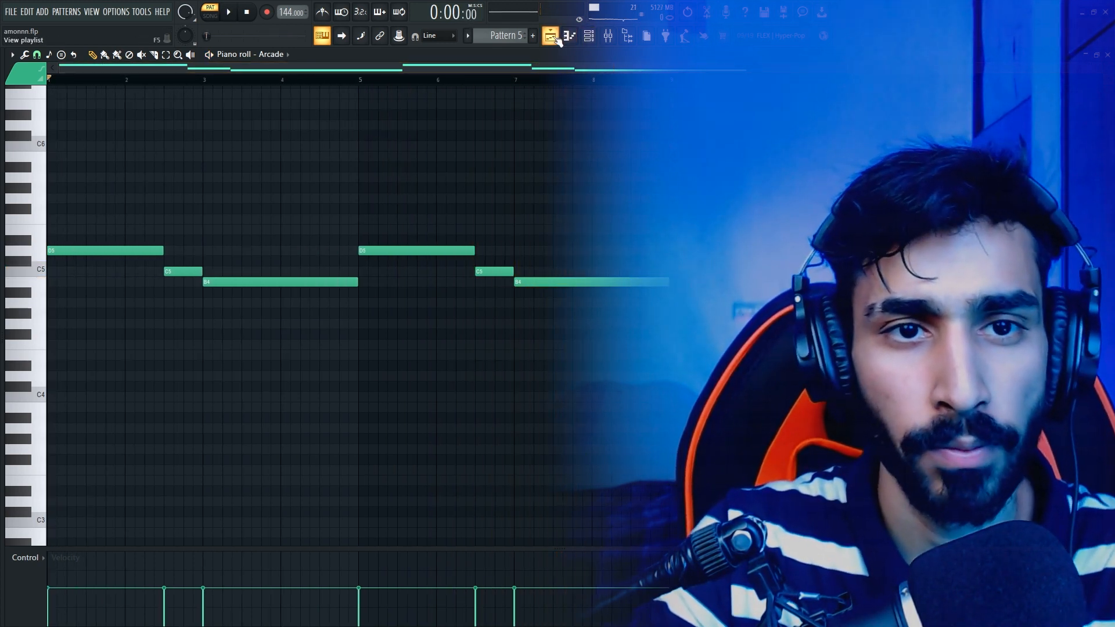
Step: Solo track 16 in the playlist and play its audio clips from bar 11
left_click(555, 36)
scroll(199, 506, "down", 2)
left_click(167, 509)
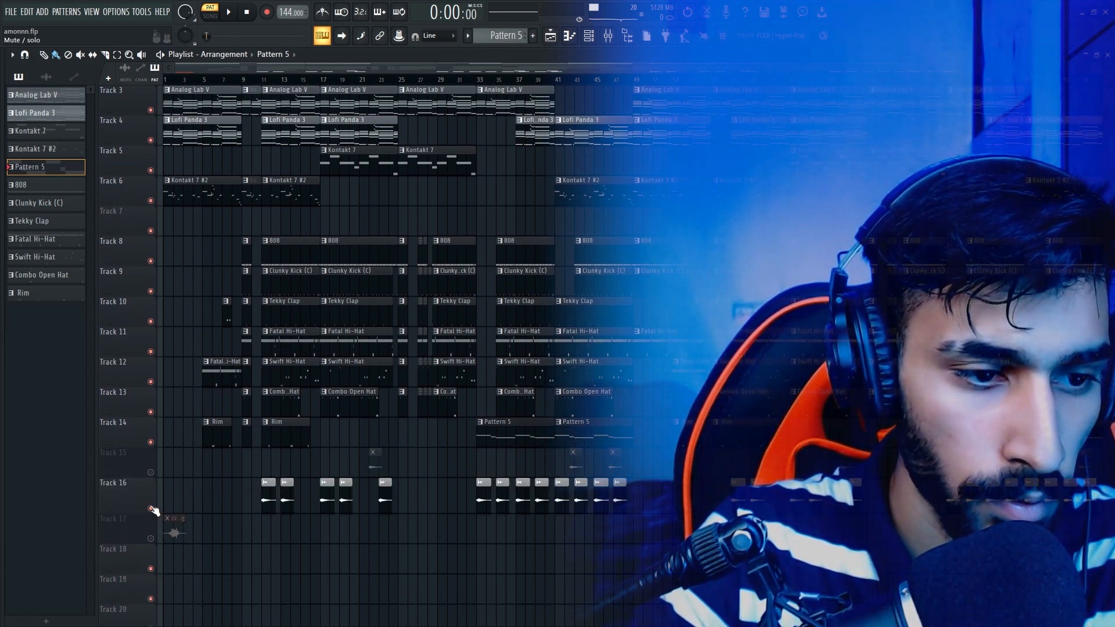
right_click(151, 509)
left_click(264, 79)
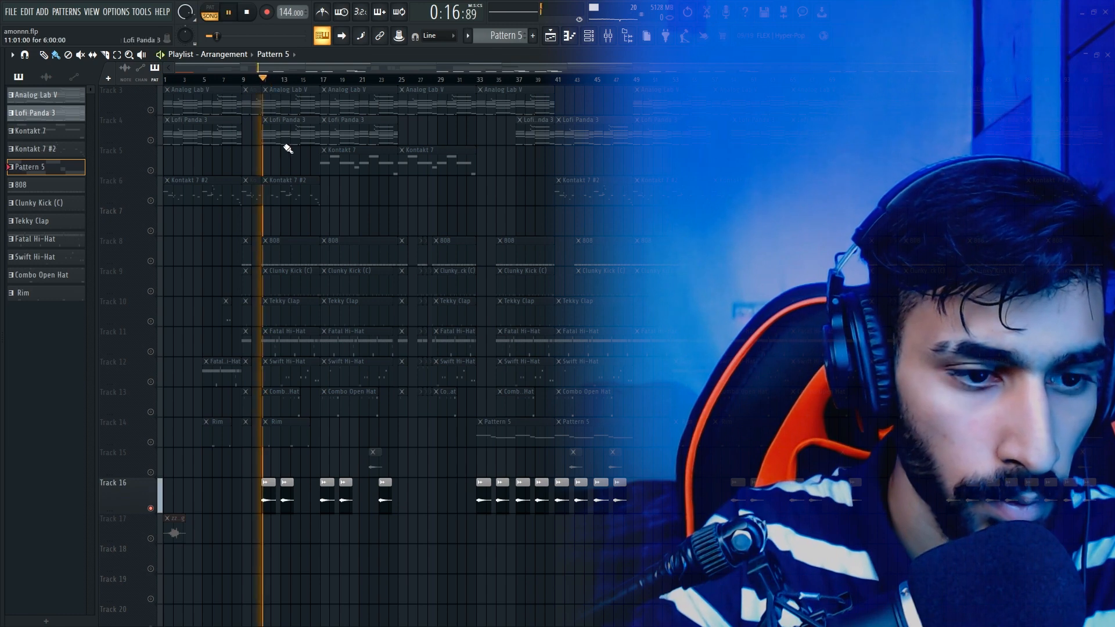
Step: Inspect the effects on the Vocals mixer track, then return to the playlist and show the file browser
left_click(605, 38)
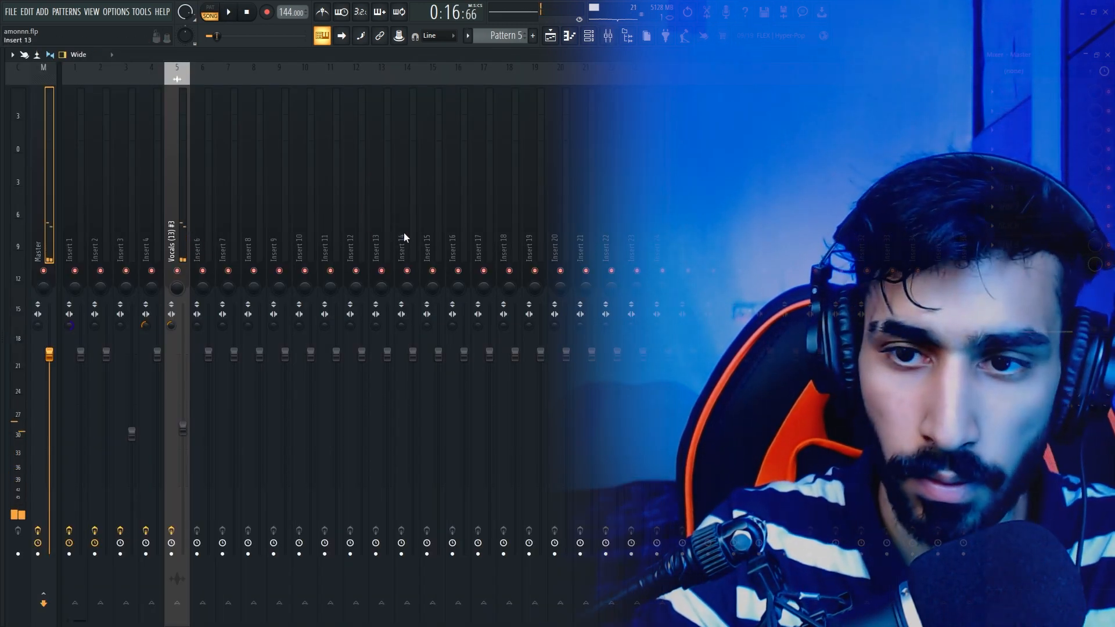
left_click(175, 223)
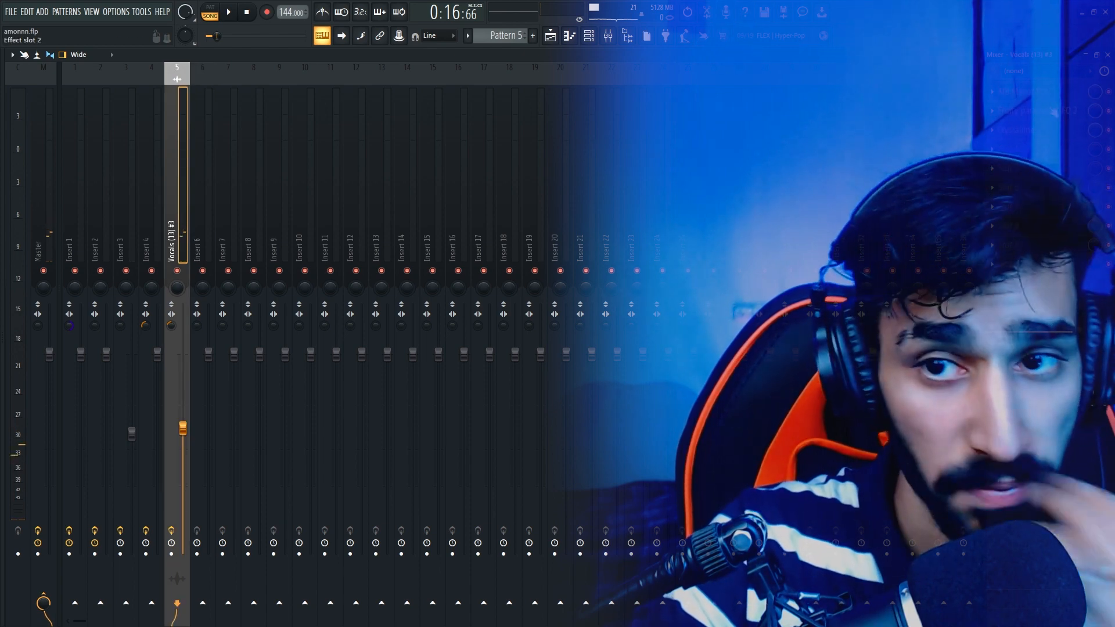
left_click(1091, 55)
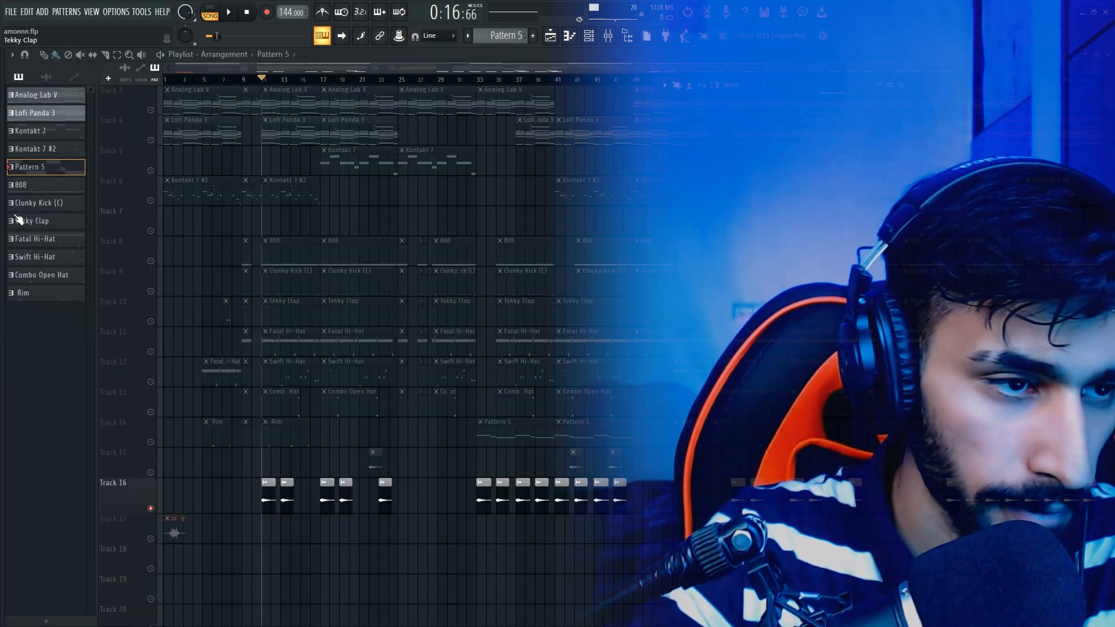
left_click(3, 227)
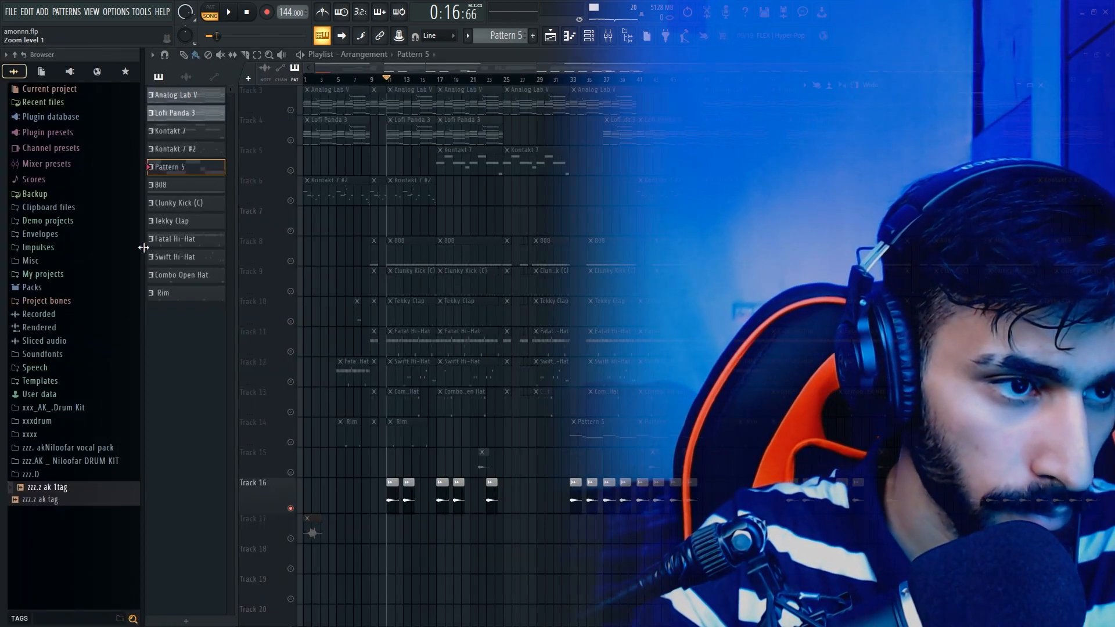
Step: Browse the vocal pack's AK 1 folder, open Chops Vol and preview the Vocals (13) sample
left_click(70, 447)
left_click(58, 461)
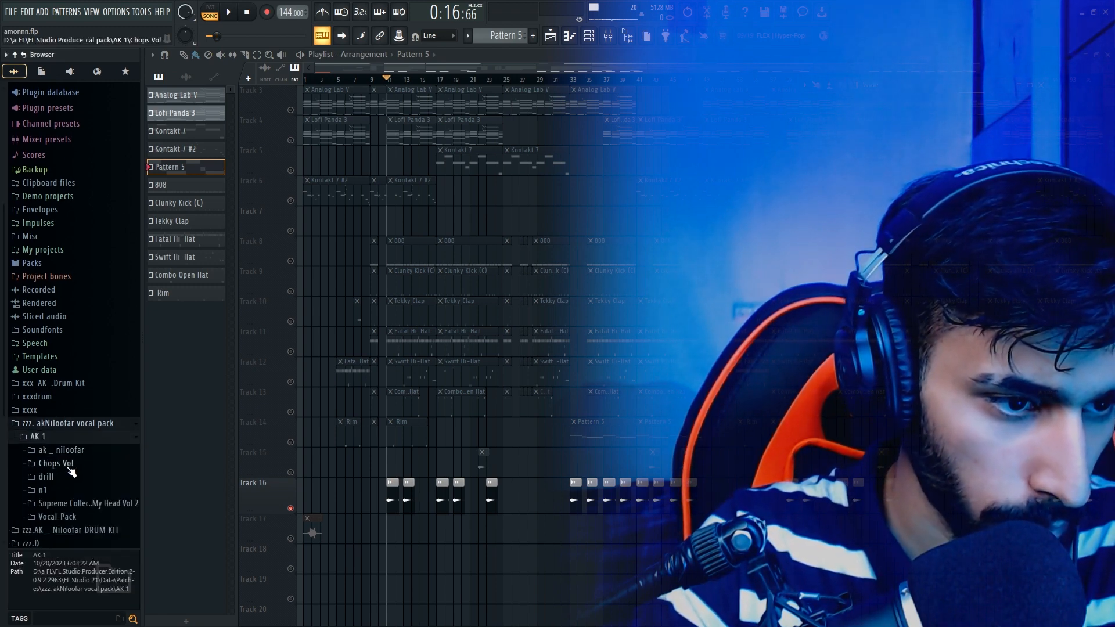
left_click(55, 464)
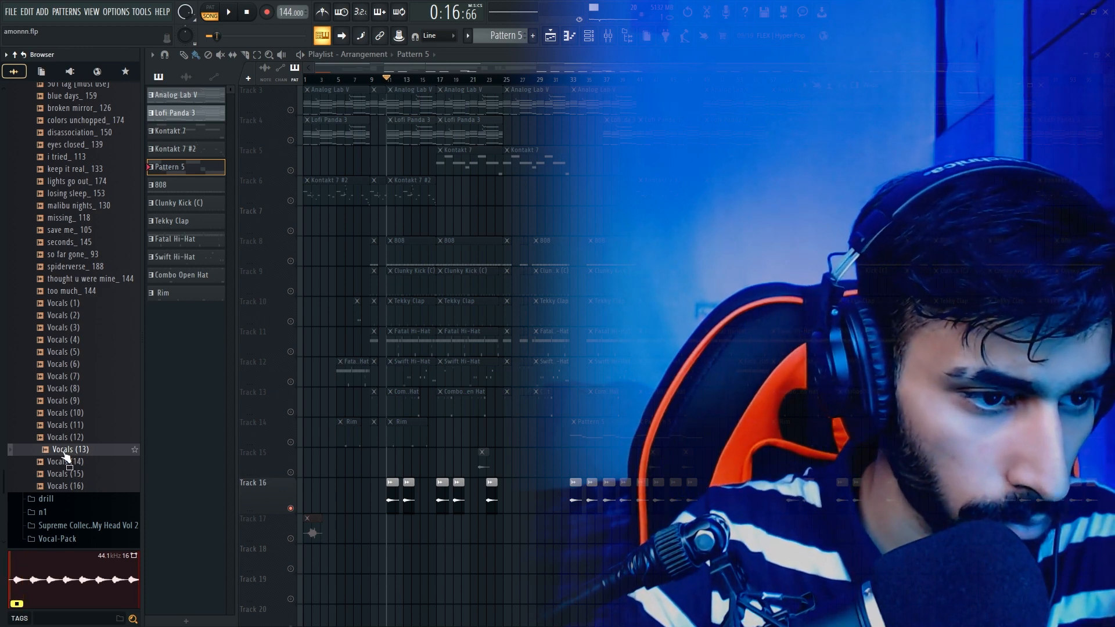
mouse_move(60, 456)
left_mouse_down()
mouse_move(481, 569)
mouse_move(74, 450)
left_mouse_up()
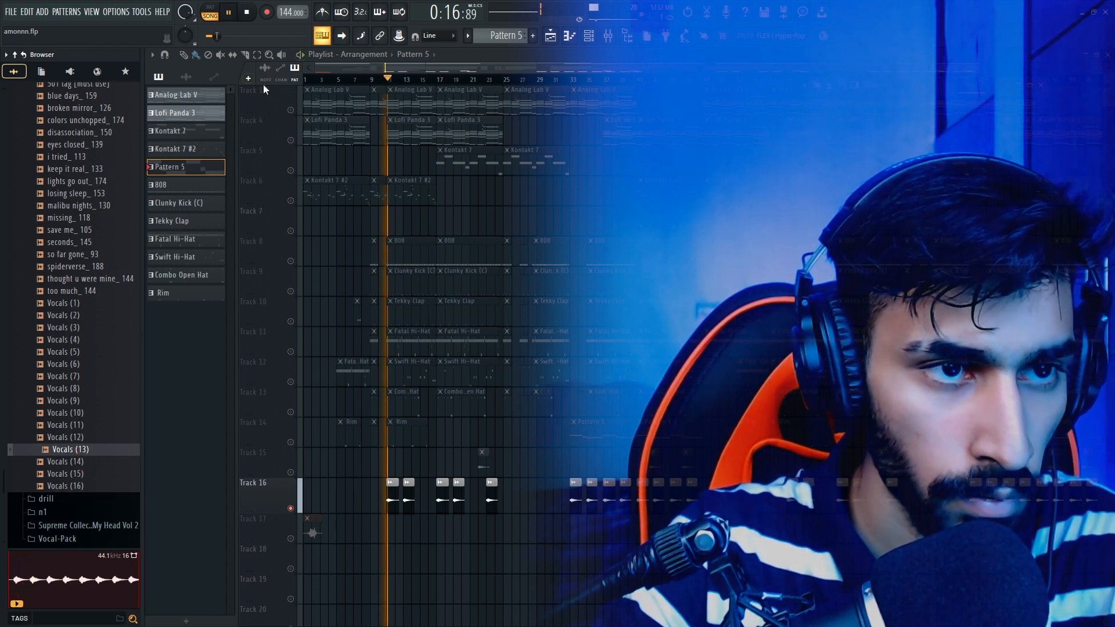
Step: Inspect the sample settings of the first Vocals (13) clip on track 16 during playback, and close them
double_click(392, 497)
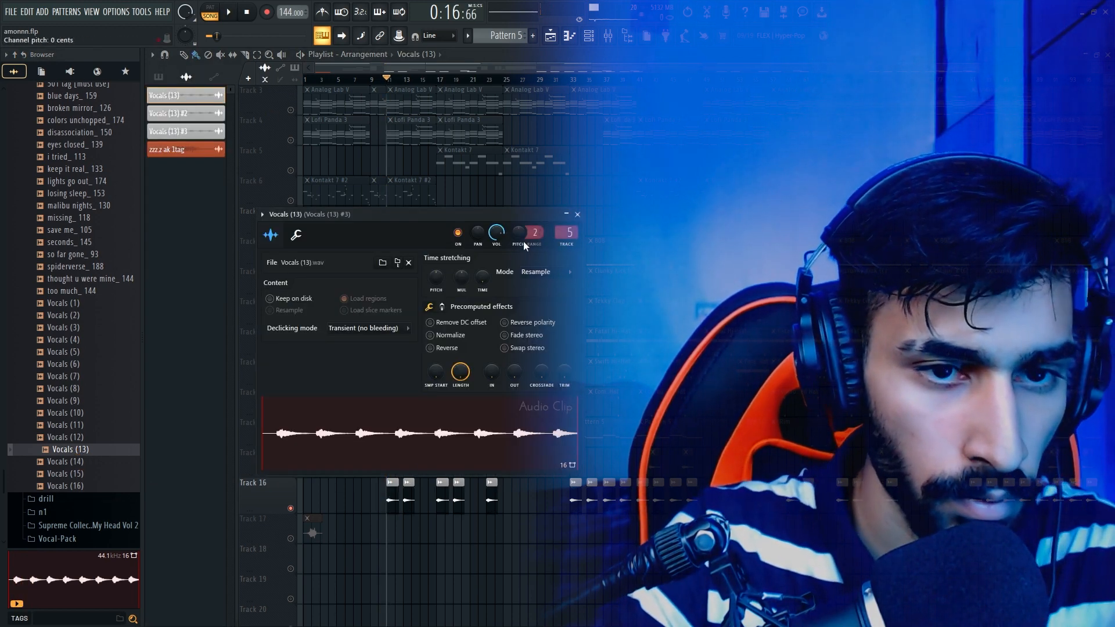
key("space")
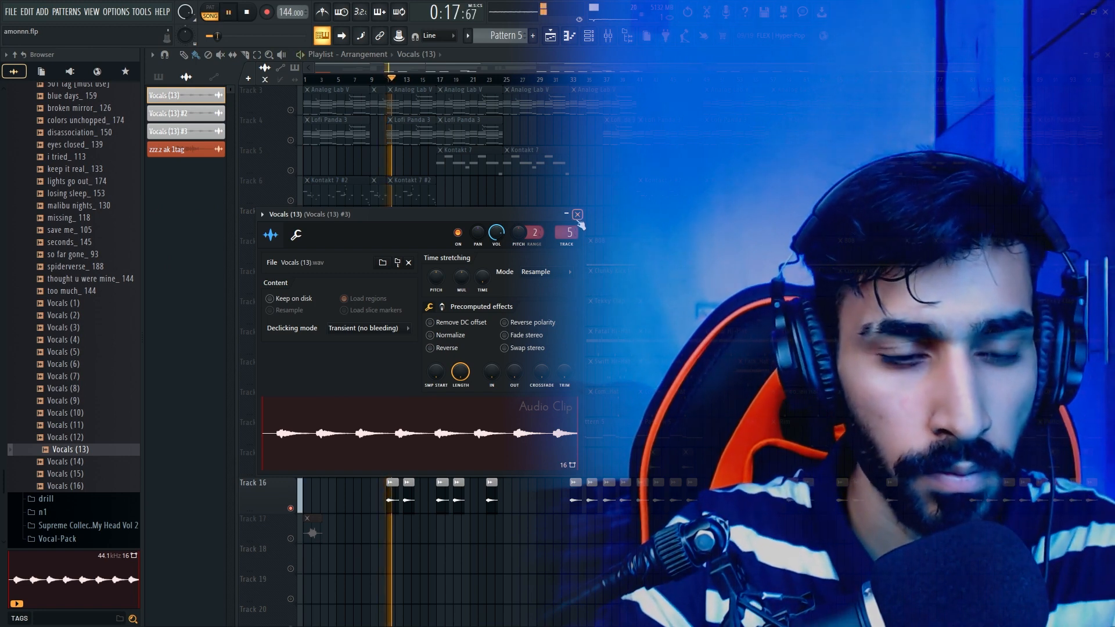
left_click(577, 216)
Step: Examine the sample settings and root note of the Vocals (13) #2 clip on track 16, and stop playback
double_click(407, 504)
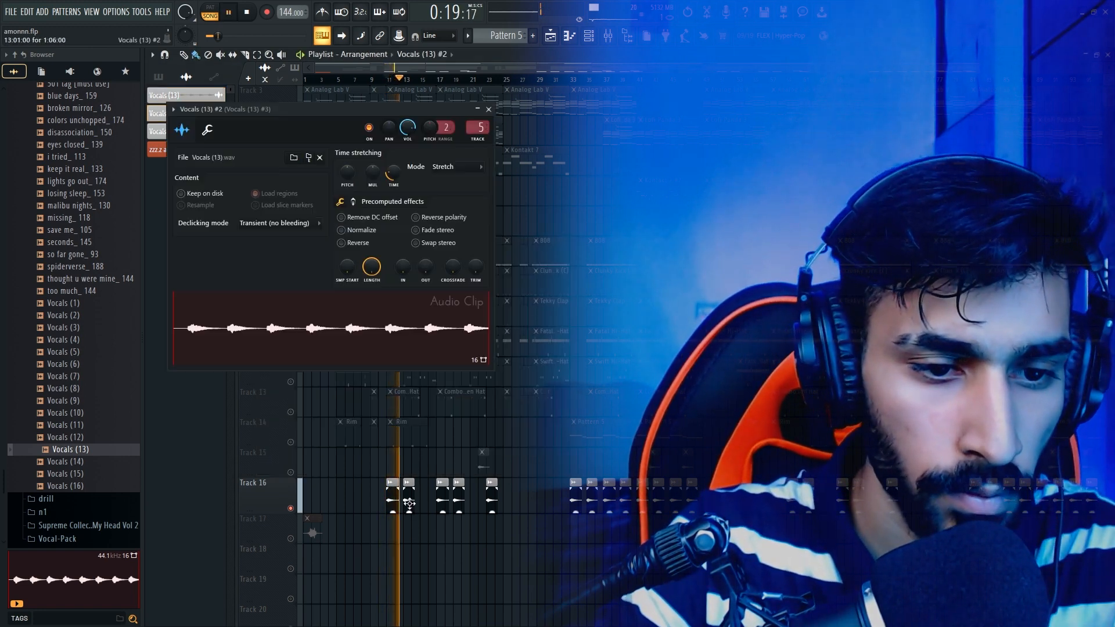
left_click(208, 135)
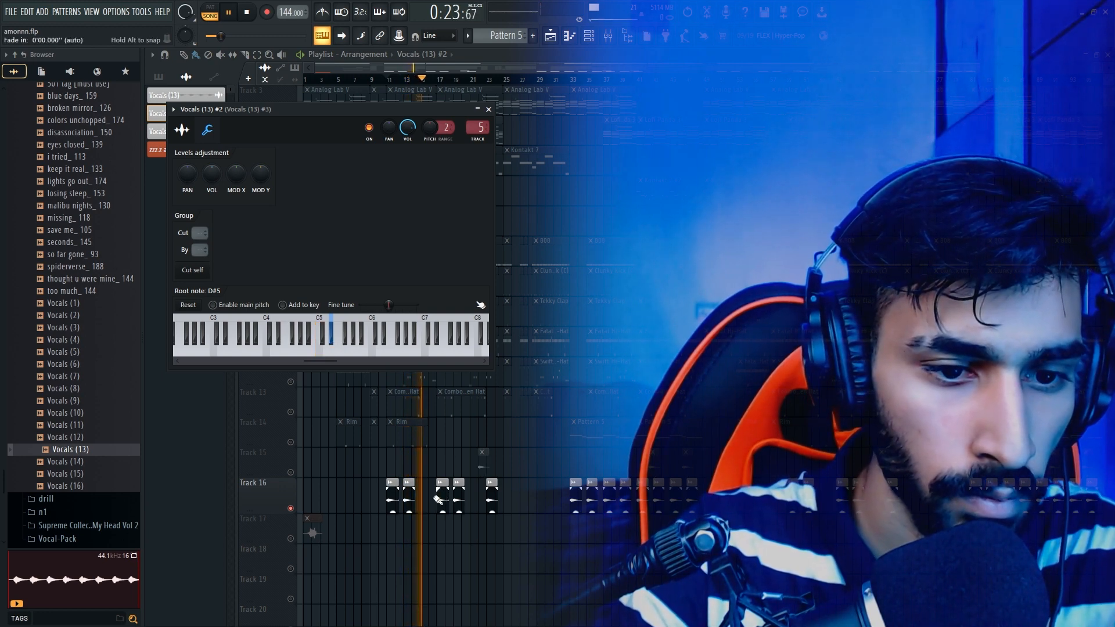
key("space")
Step: Check the root note of the first Vocals (13) clip and reopen the settings of the second clip to compare
left_click(396, 500)
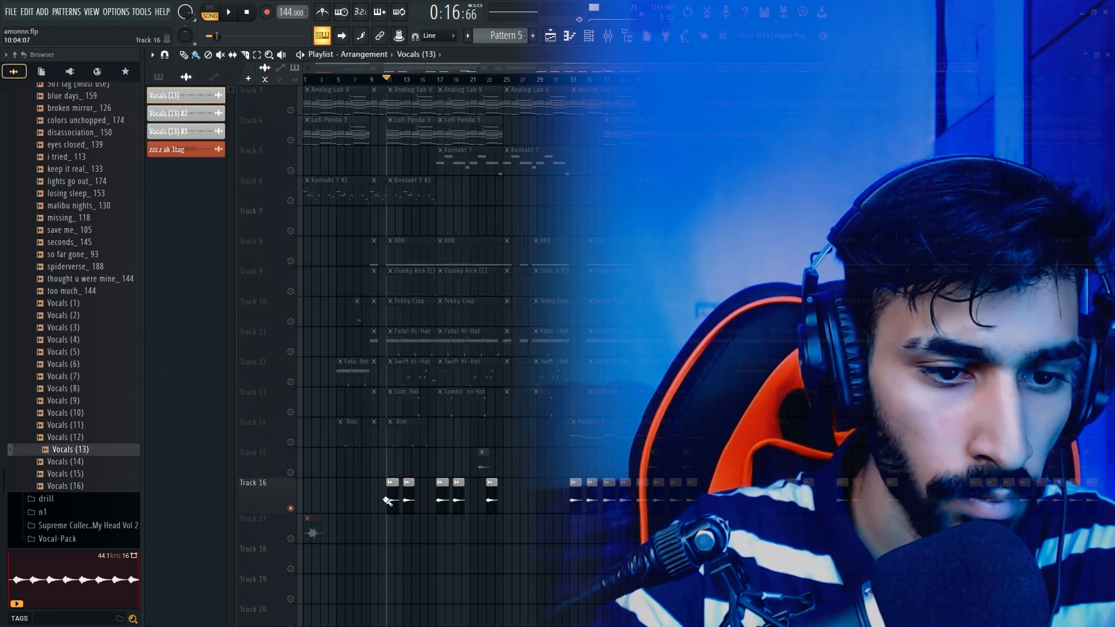
double_click(389, 498)
left_click(297, 236)
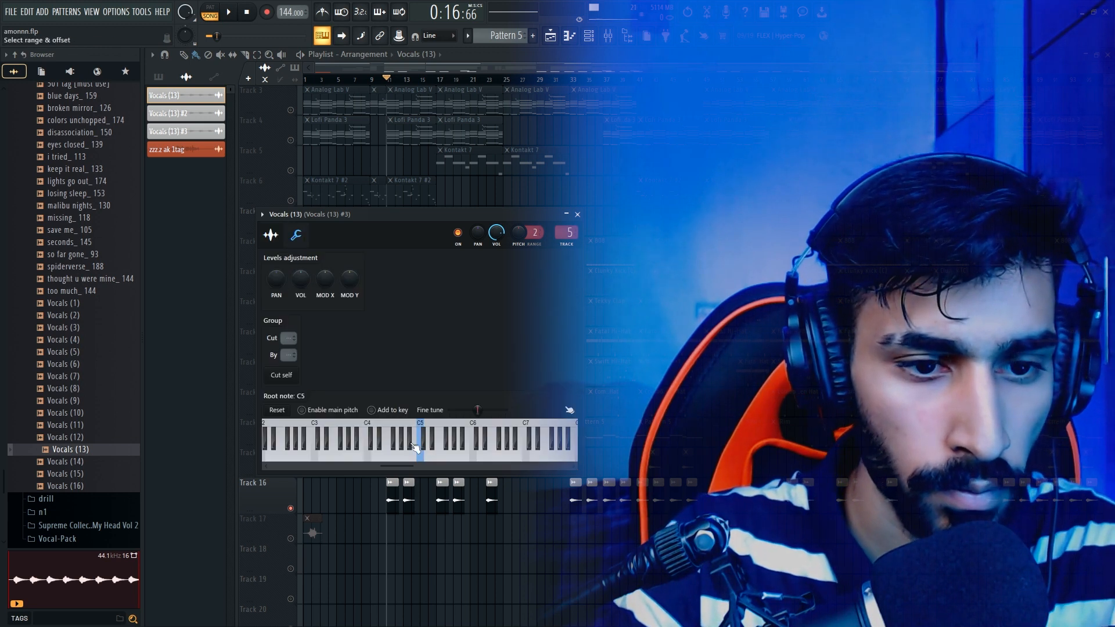
left_click(408, 492)
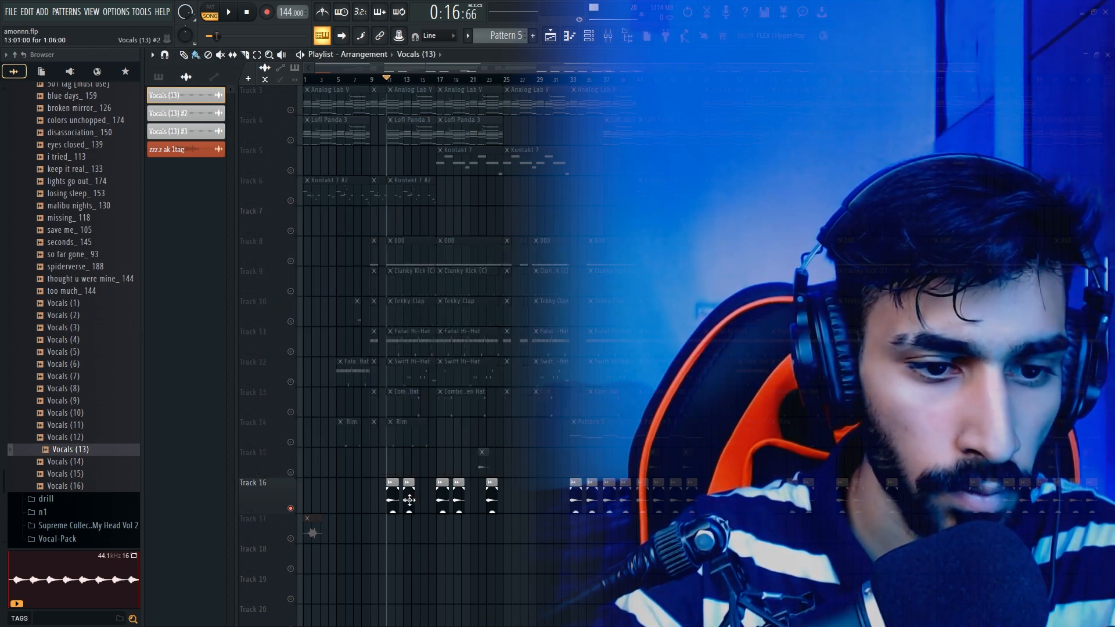
double_click(409, 500)
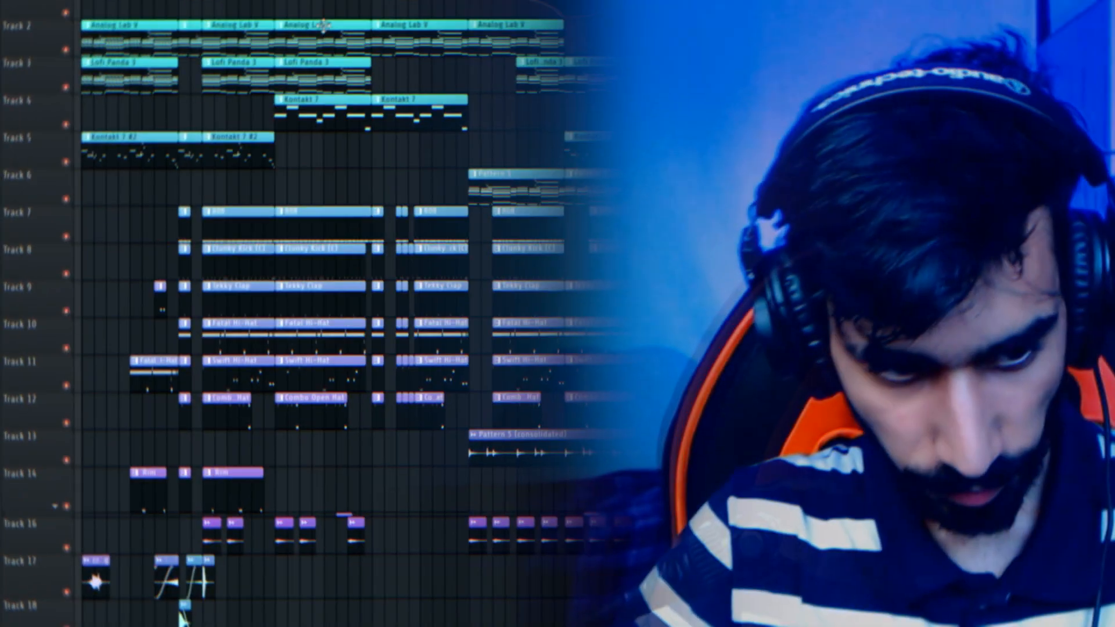